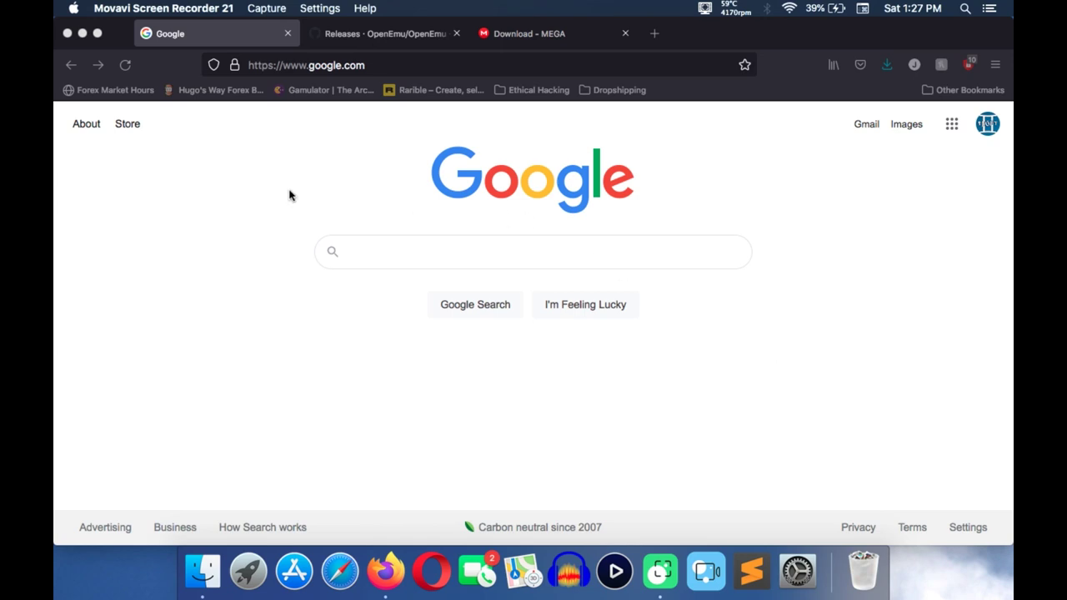
click(253, 199)
double_click(243, 169)
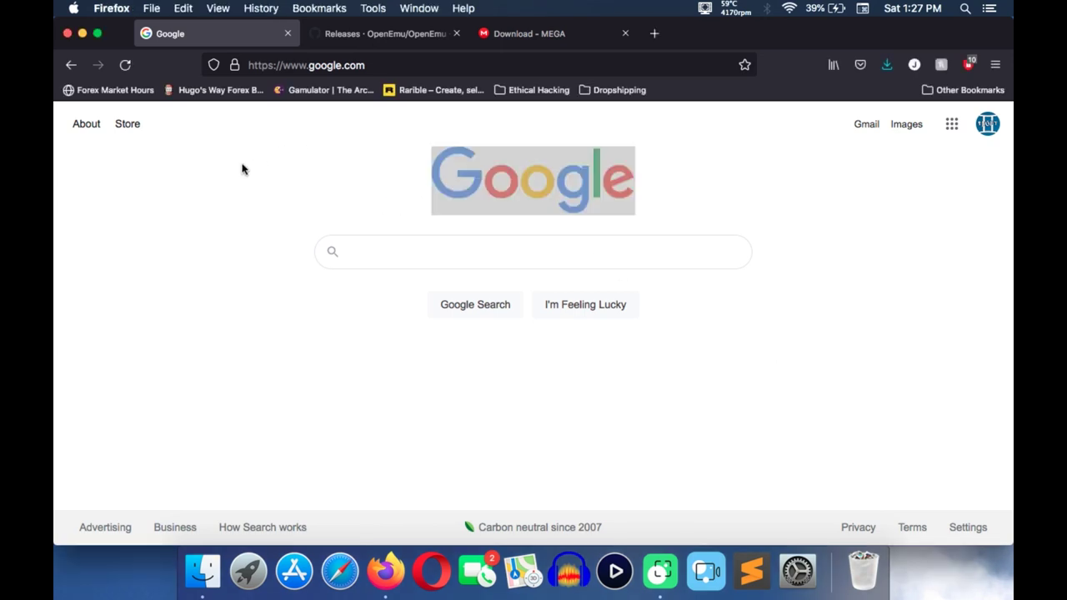
click(312, 181)
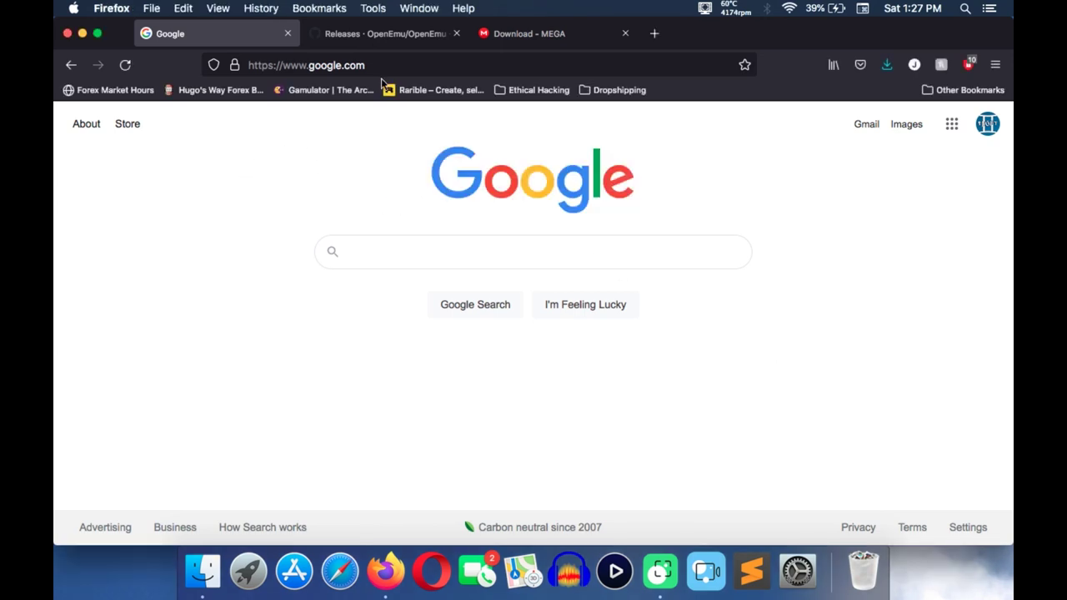
Step: Look through the OpenEmu releases on GitHub down to the end of the first page
click(401, 37)
scroll(365, 255, down, 10)
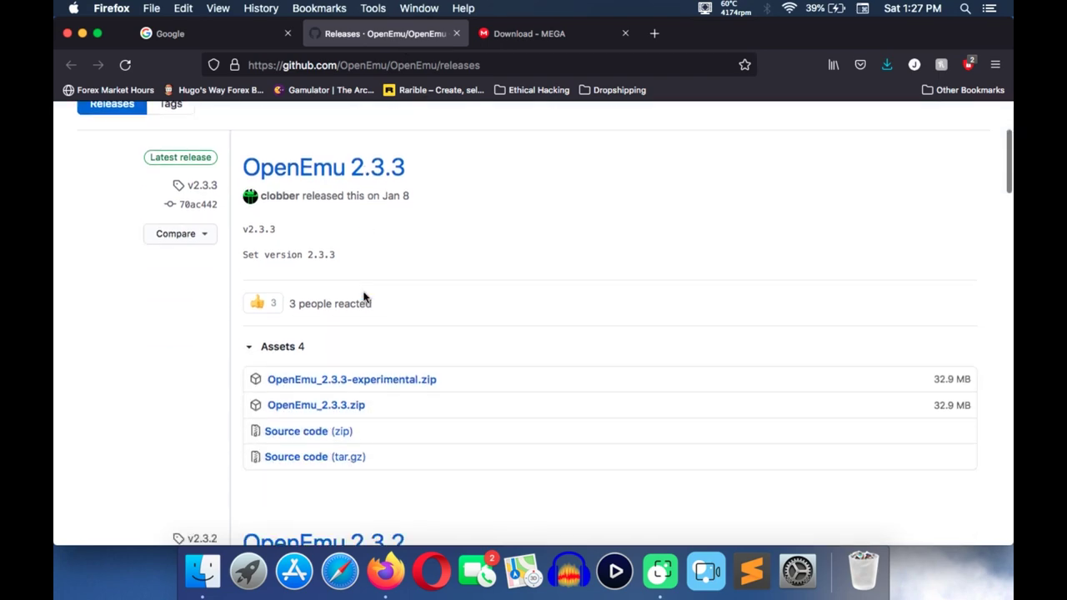
scroll(363, 298, down, 1)
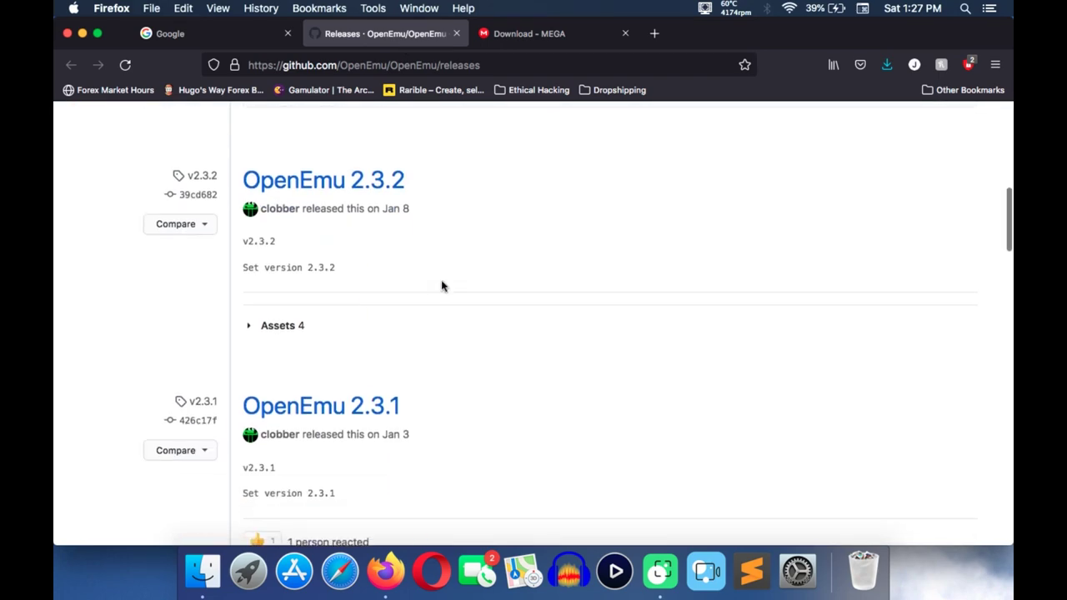
scroll(441, 286, down, 15)
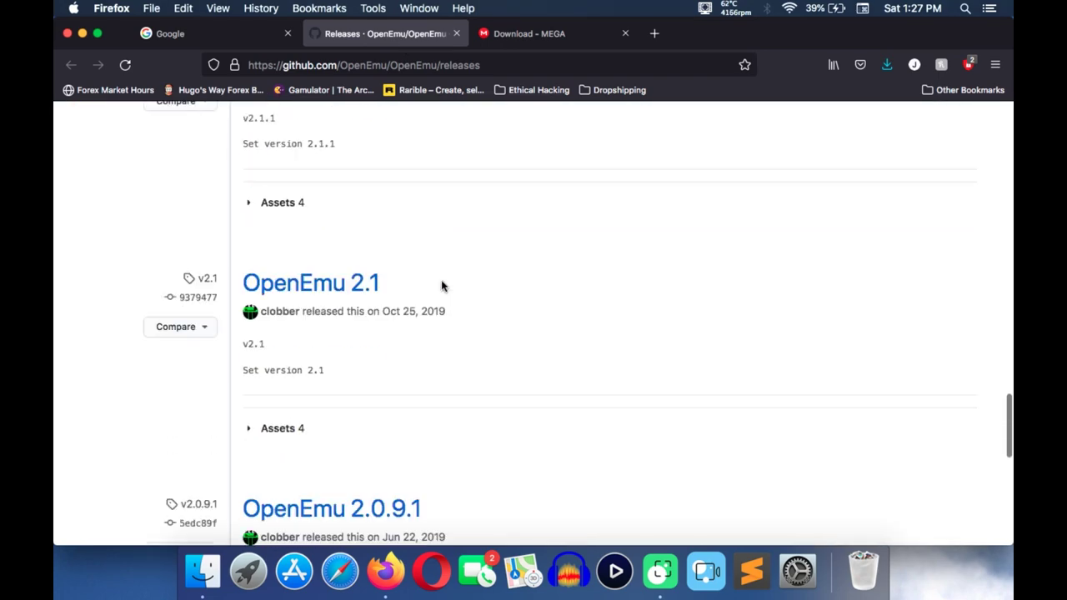
scroll(441, 286, down, 12)
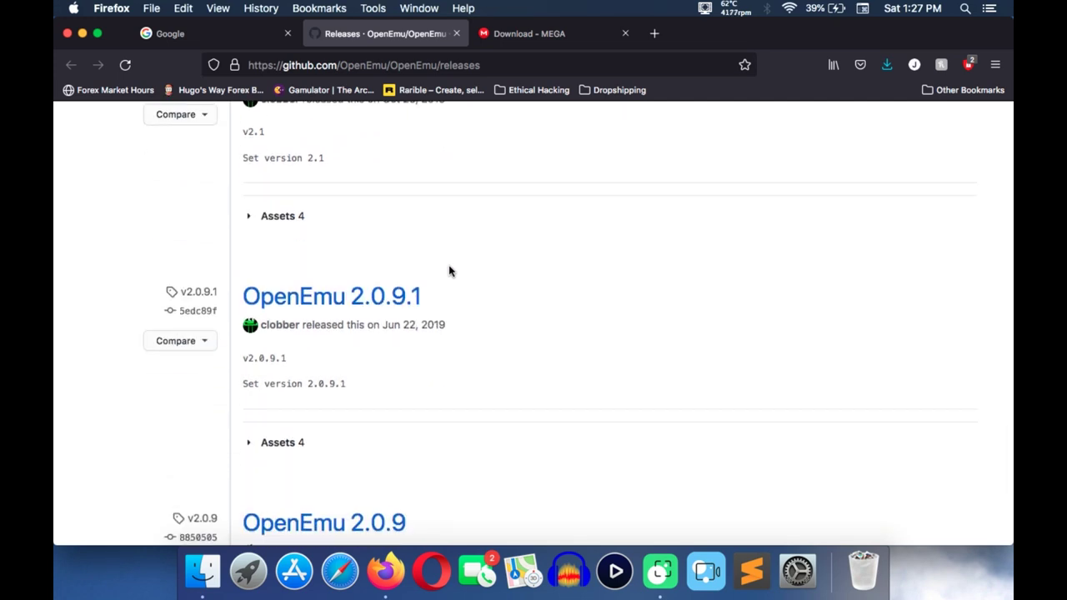
scroll(449, 271, down, 3)
scroll(450, 270, up, 1)
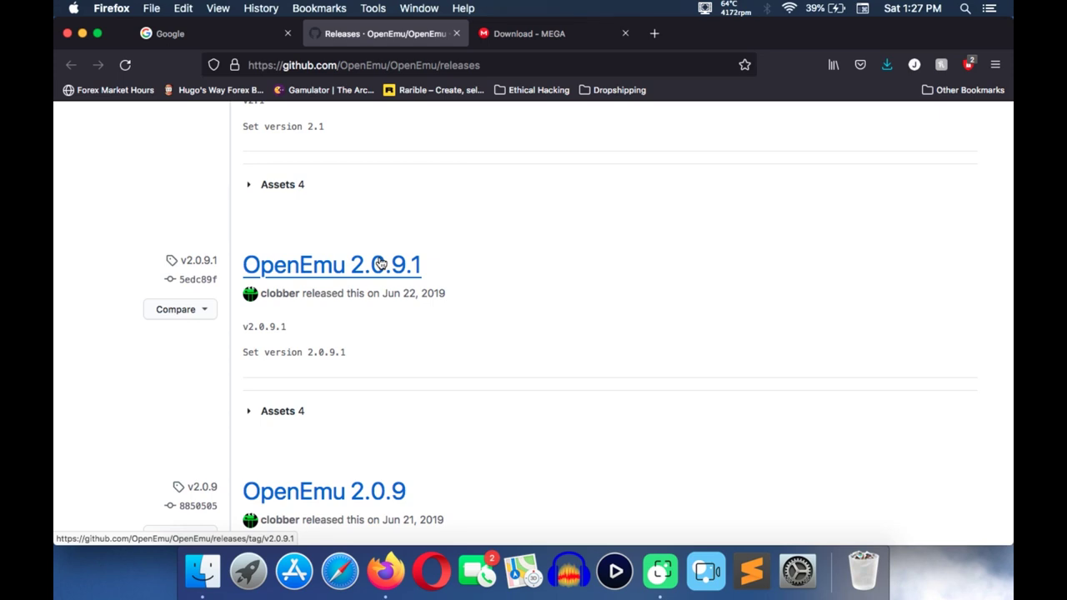
scroll(543, 303, down, 6)
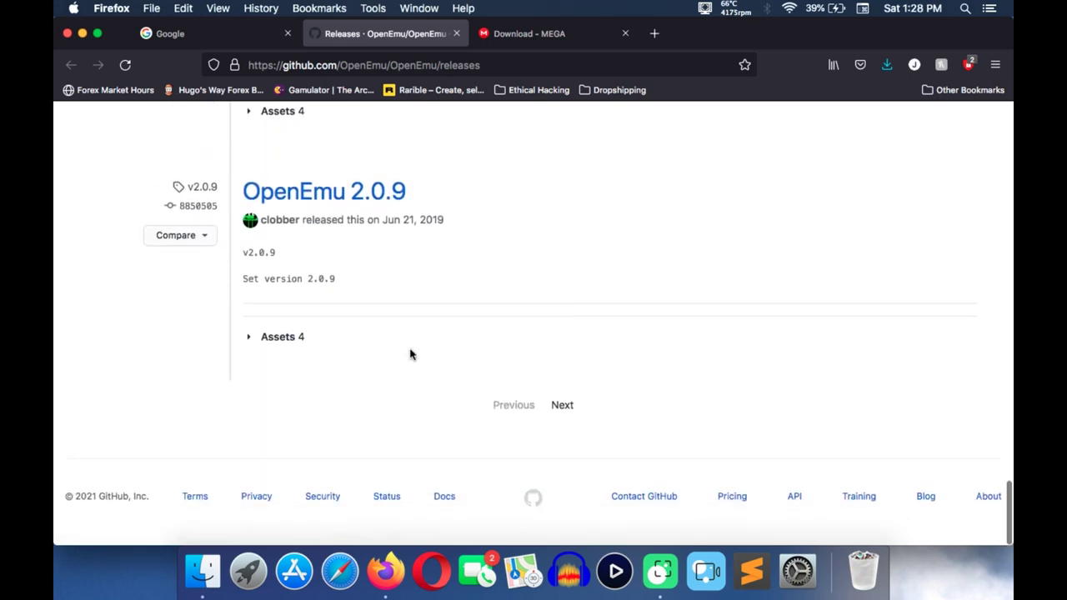
Step: Go to the following page of older OpenEmu releases and open the OpenEmu 2.0.1 release
click(572, 409)
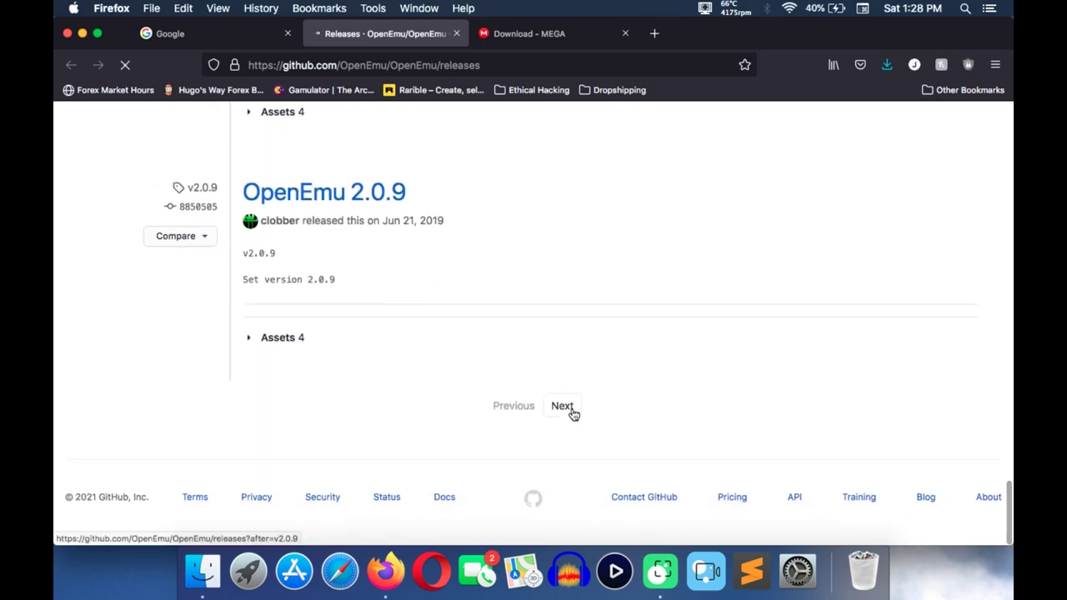
scroll(389, 302, down, 4)
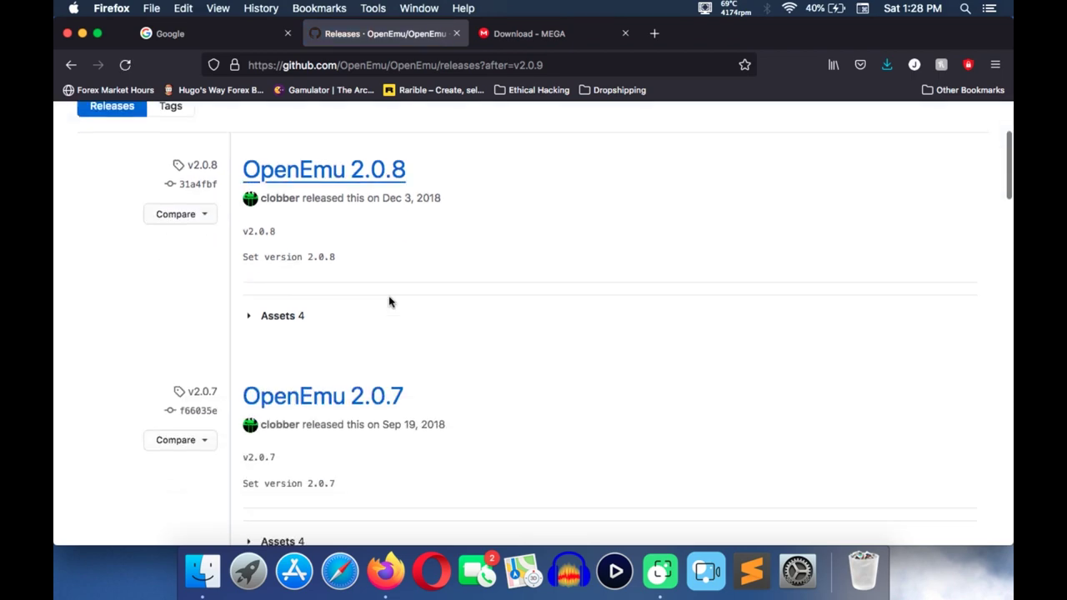
scroll(389, 302, down, 18)
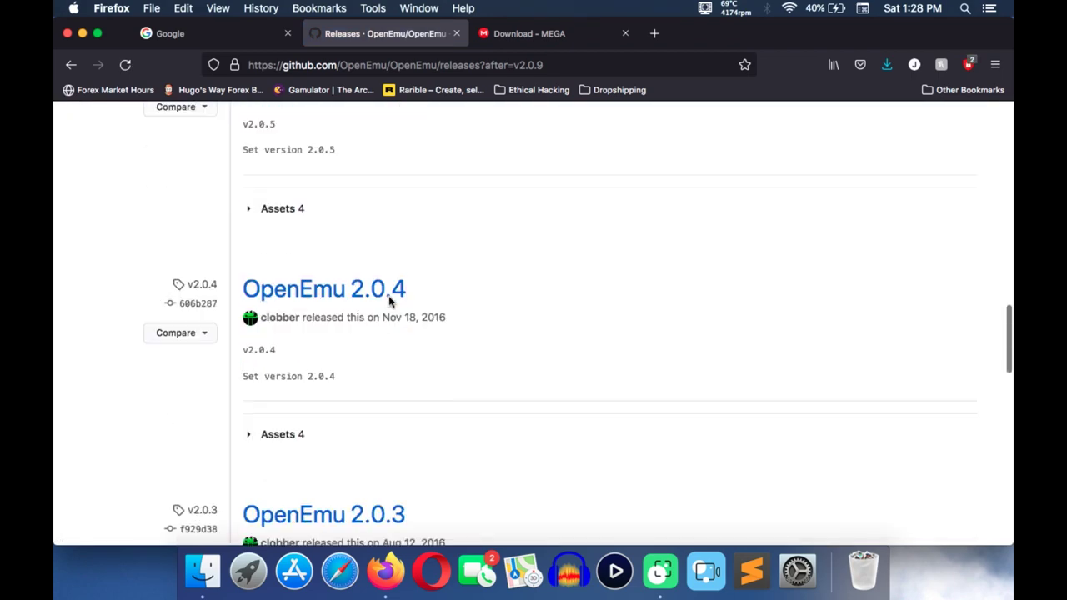
scroll(389, 302, down, 18)
scroll(388, 302, up, 4)
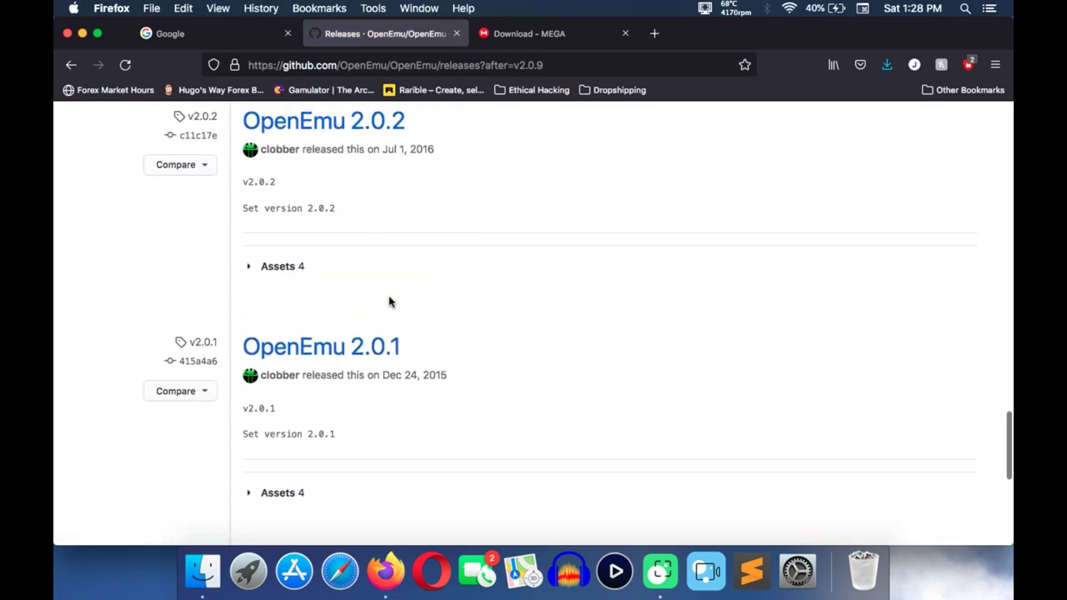
scroll(389, 302, up, 2)
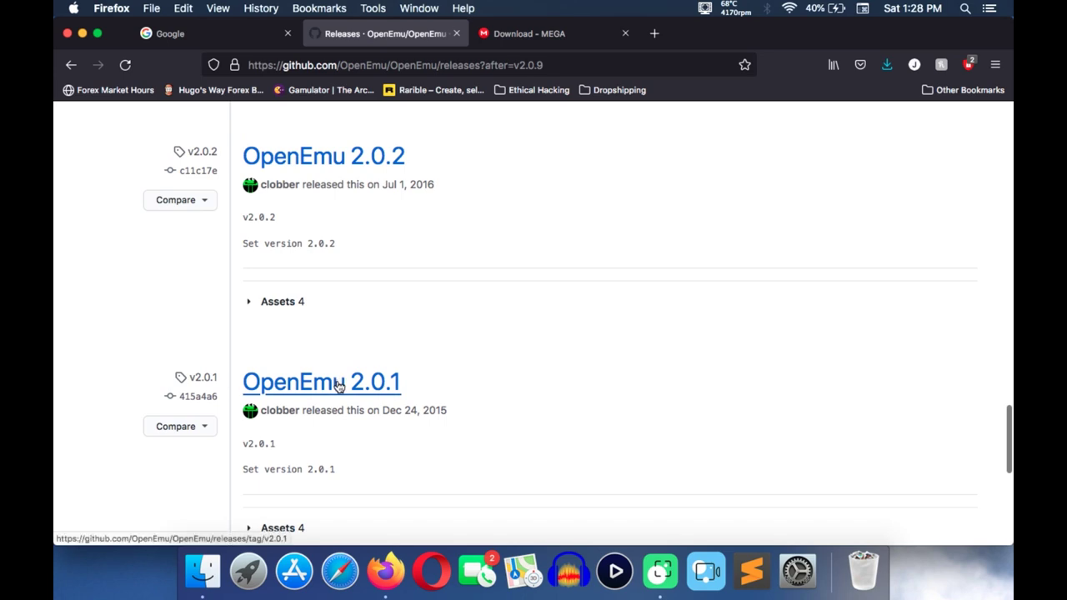
click(337, 383)
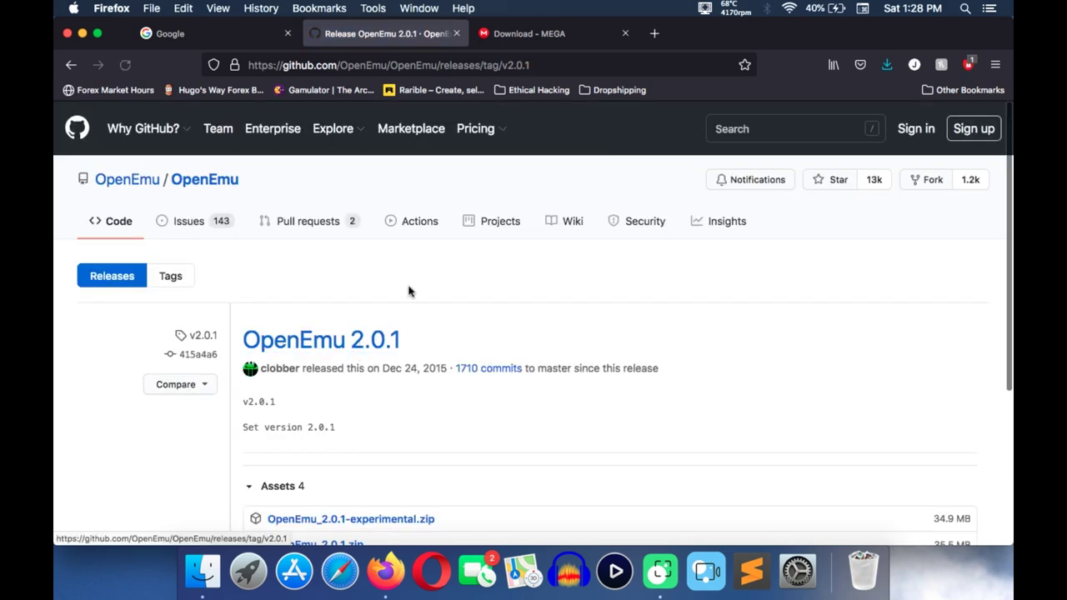
Step: Download OpenEmu_2.0.1.zip from the release's assets
scroll(408, 291, down, 4)
click(338, 399)
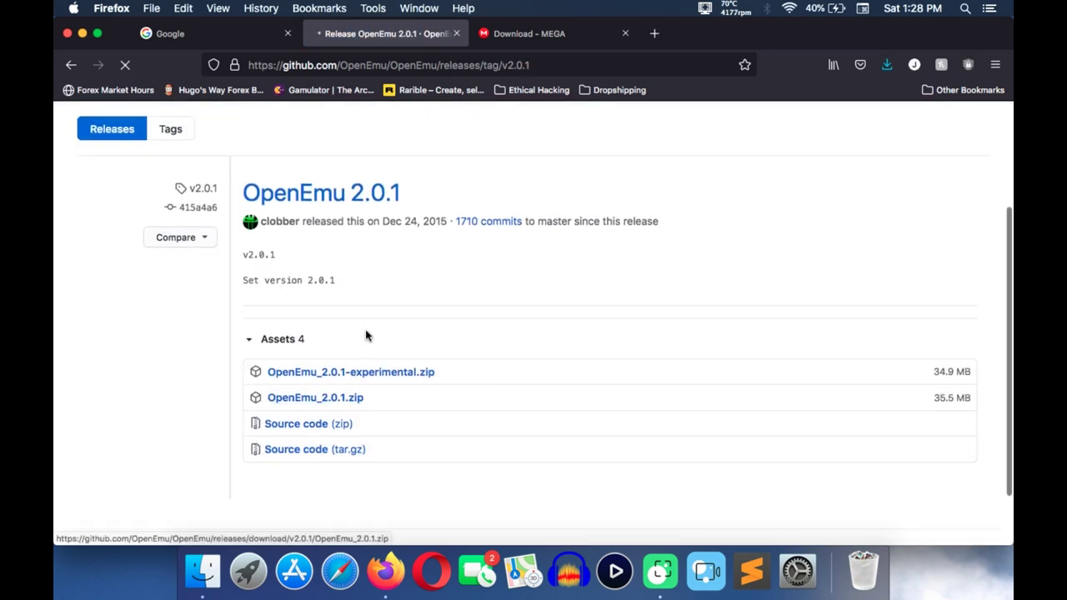
click(650, 381)
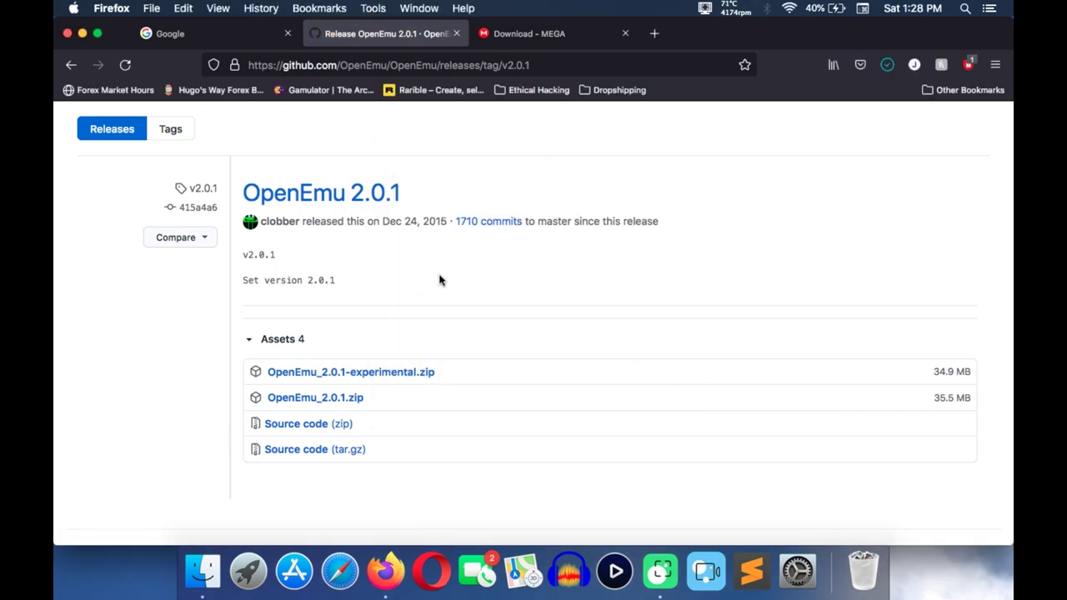
Step: Return to the first page of OpenEmu releases and open the OpenEmu 2.0.9.1 release
scroll(330, 301, up, 3)
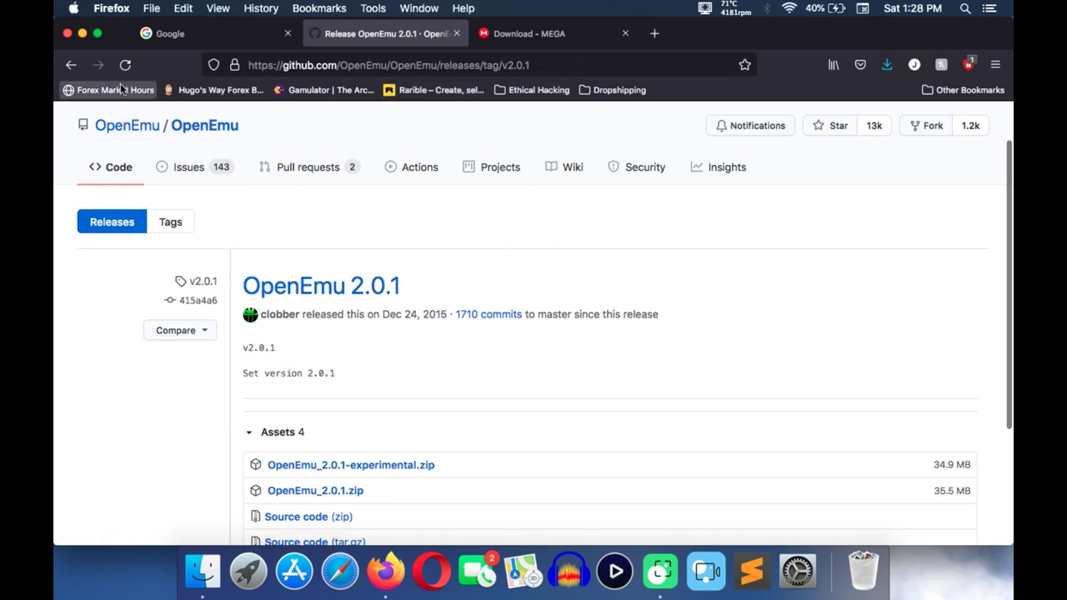
click(71, 64)
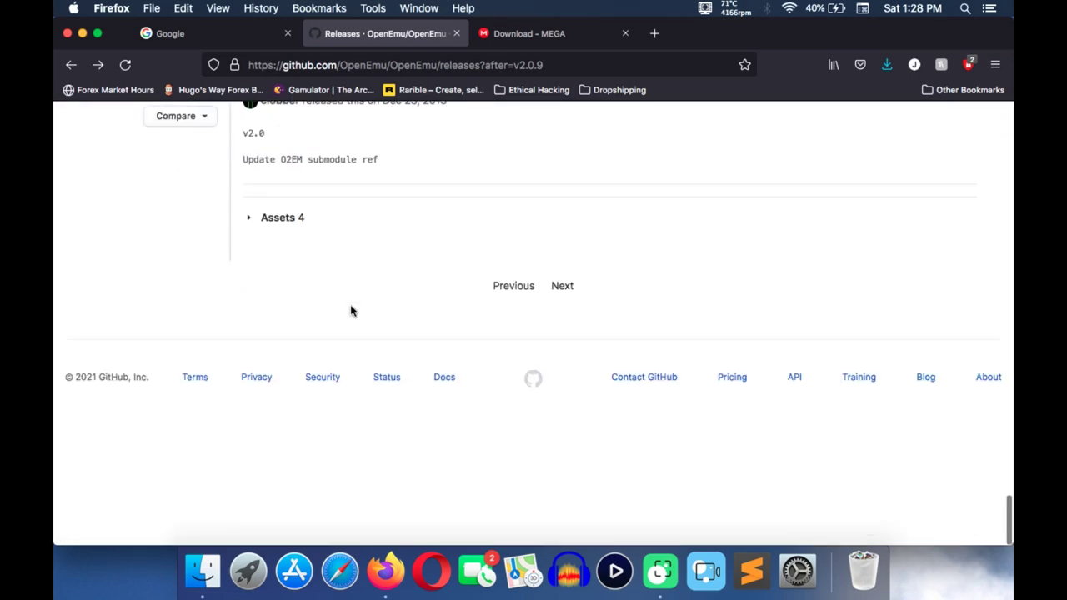
scroll(351, 311, up, 3)
click(531, 403)
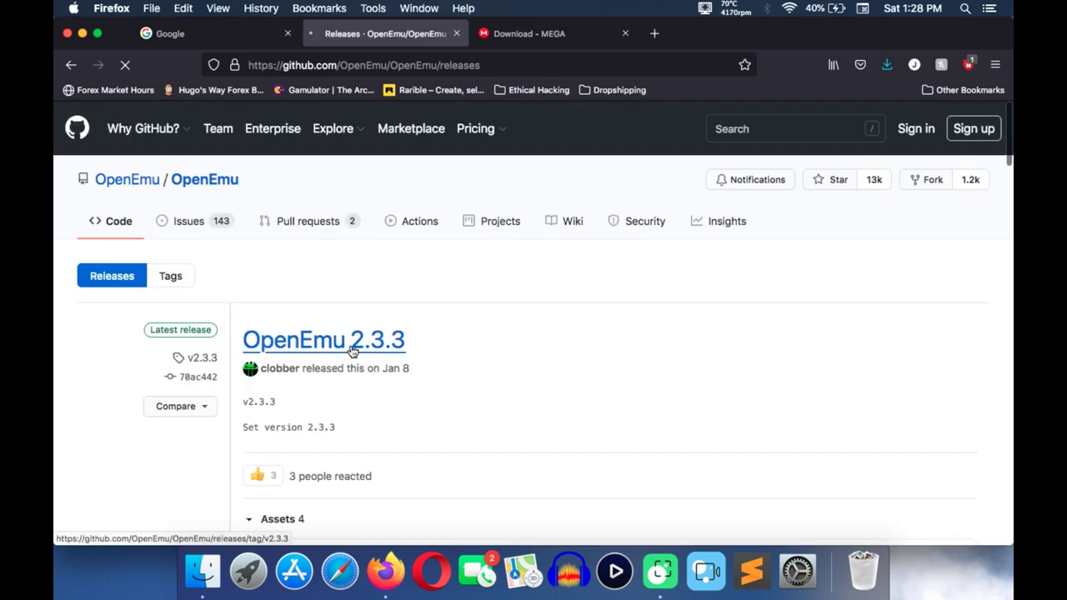
scroll(353, 350, down, 20)
scroll(353, 348, up, 5)
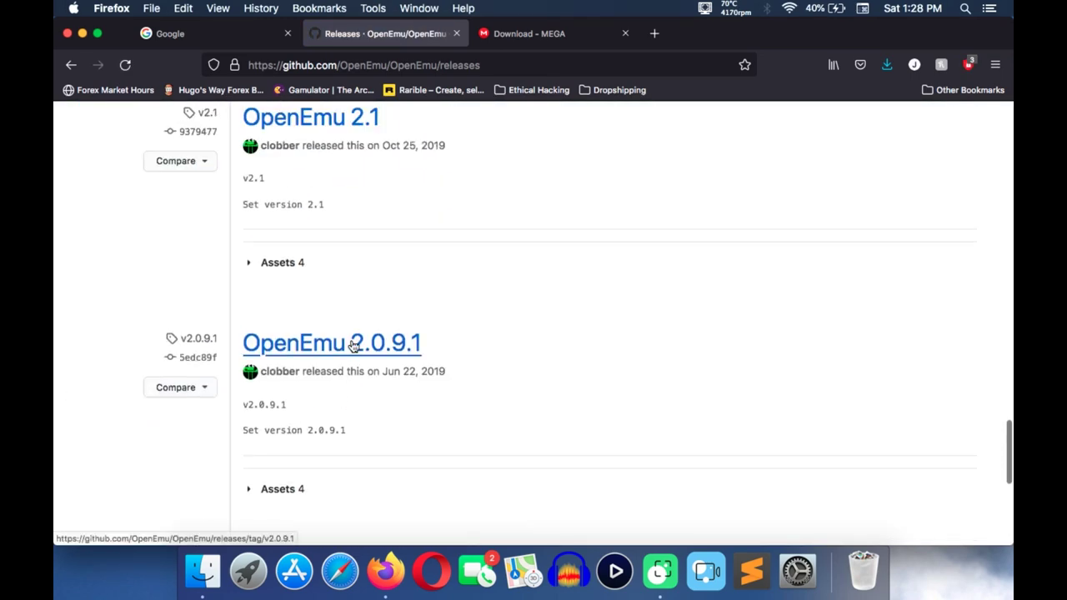
click(353, 346)
Step: Download OpenEmu_2.0.9.1.zip from the release's assets
scroll(384, 354, down, 5)
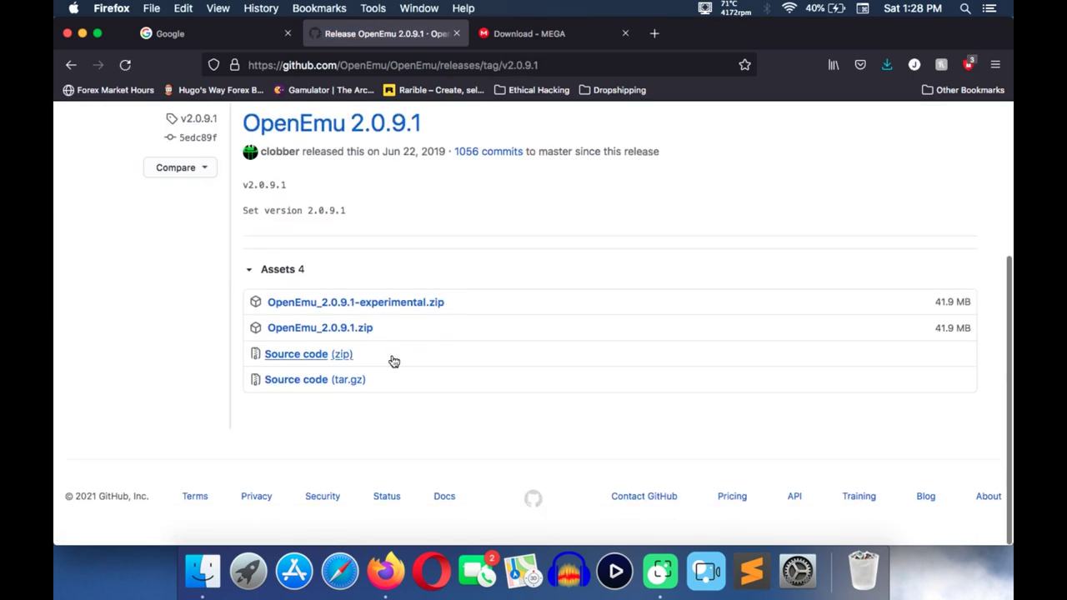
click(362, 331)
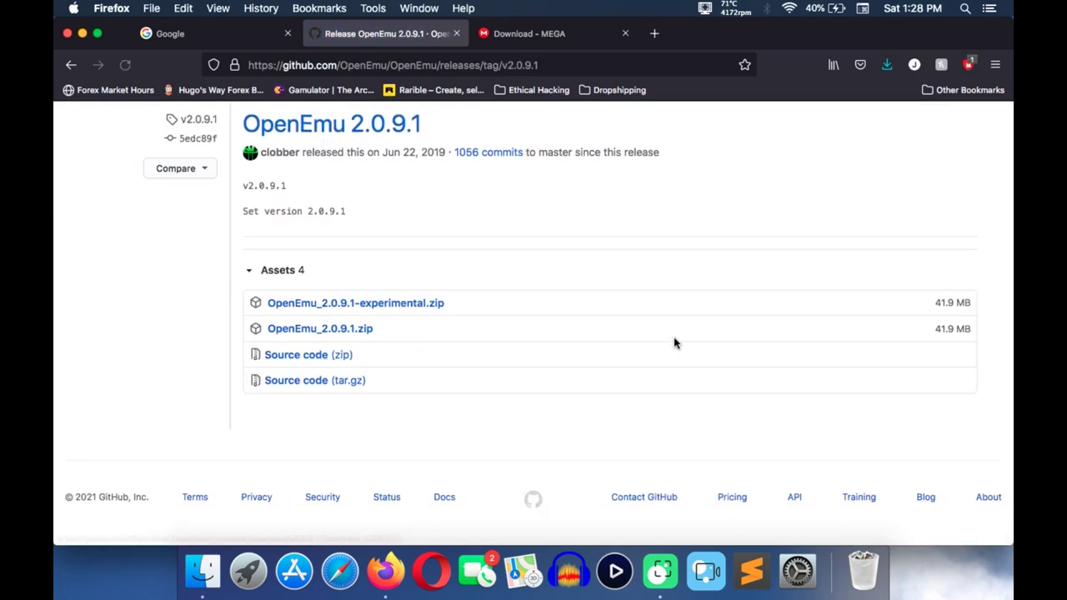
click(624, 379)
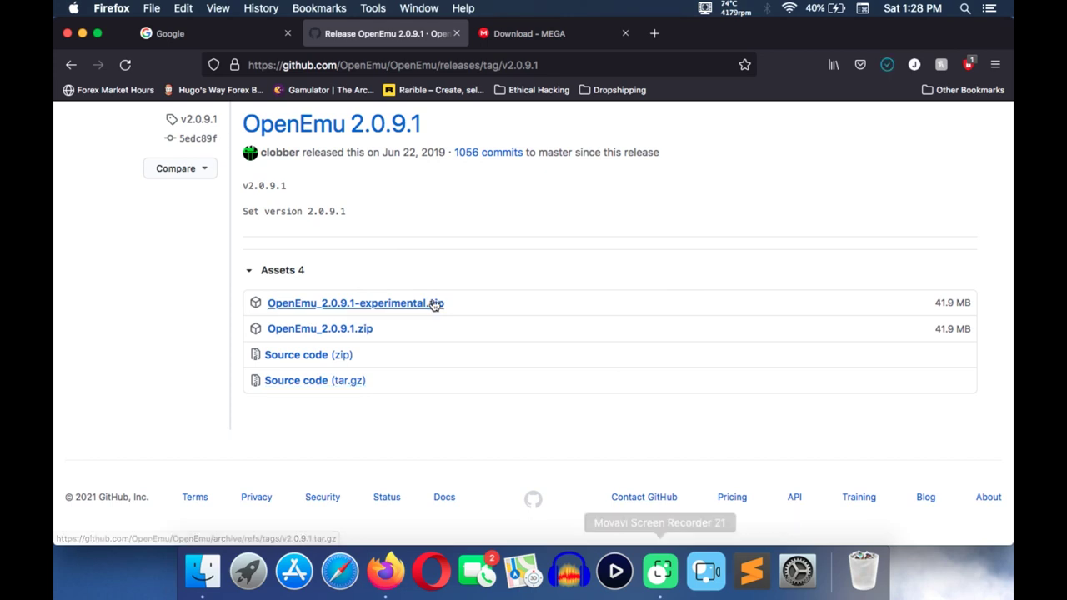
Step: Review the MEGA download page for OpenEmu BIOS Pack.zip and the GitHub list of OpenEmu releases
click(506, 32)
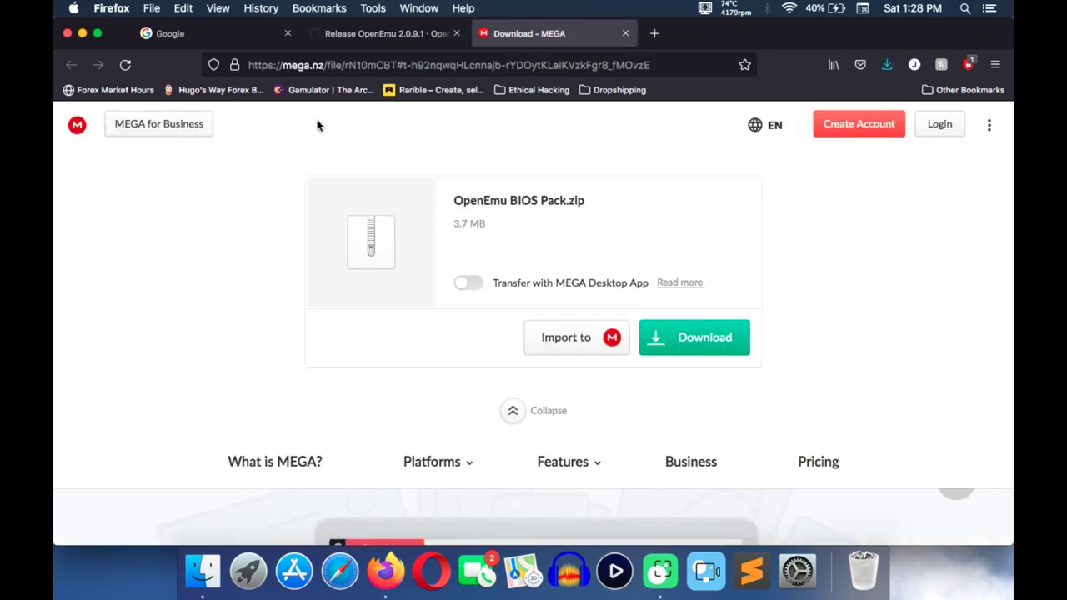
click(384, 31)
scroll(400, 317, up, 5)
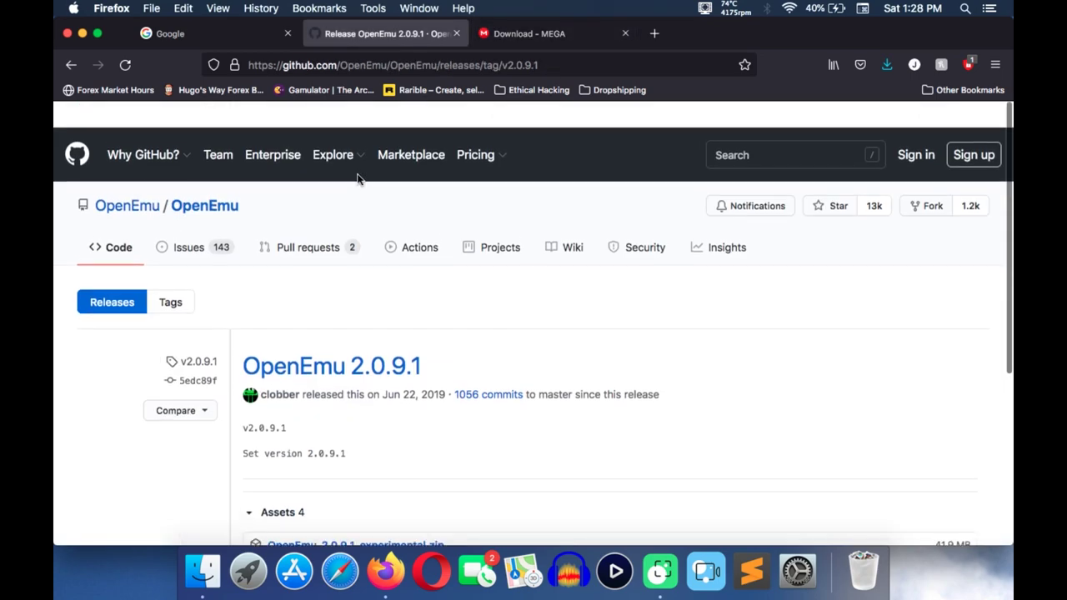
scroll(452, 464, down, 5)
scroll(261, 362, left, 5)
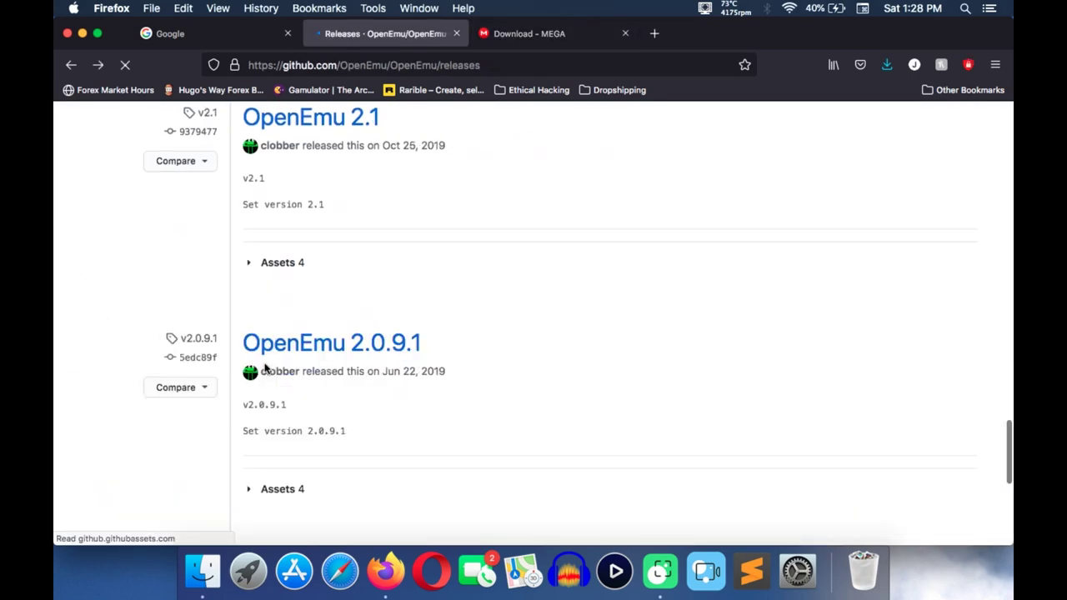
scroll(411, 329, up, 15)
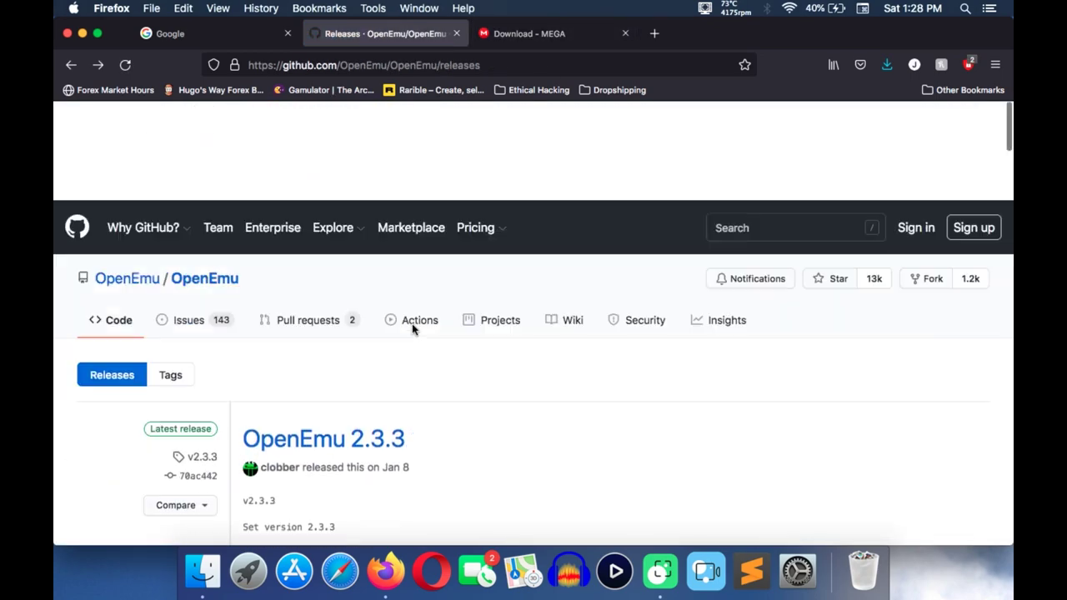
click(529, 33)
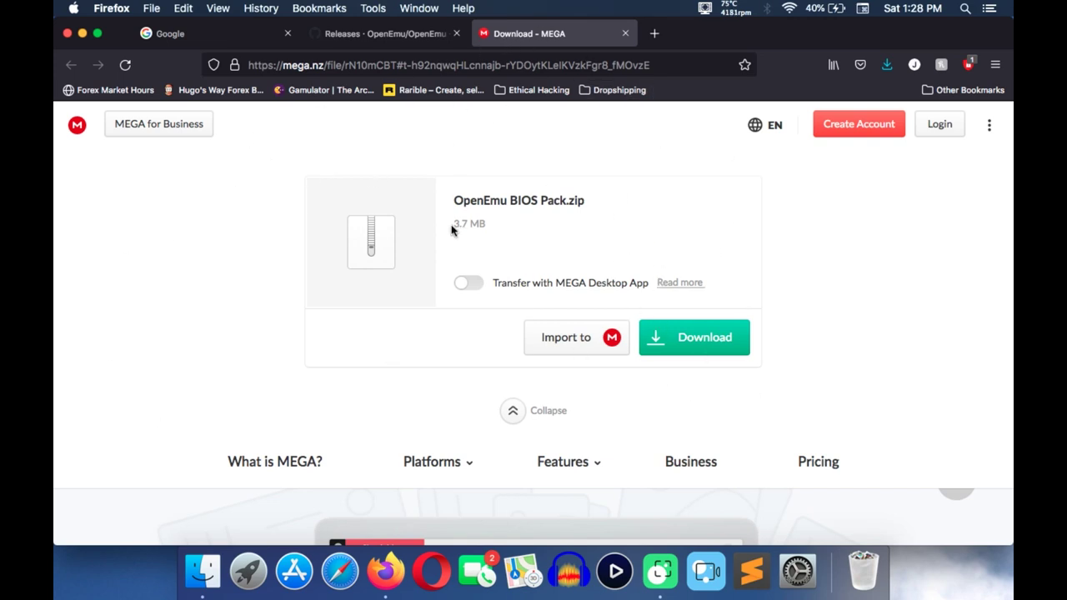
Step: Return to the Google page, minimize the browser and show the Downloads folder in Finder
click(372, 35)
click(171, 35)
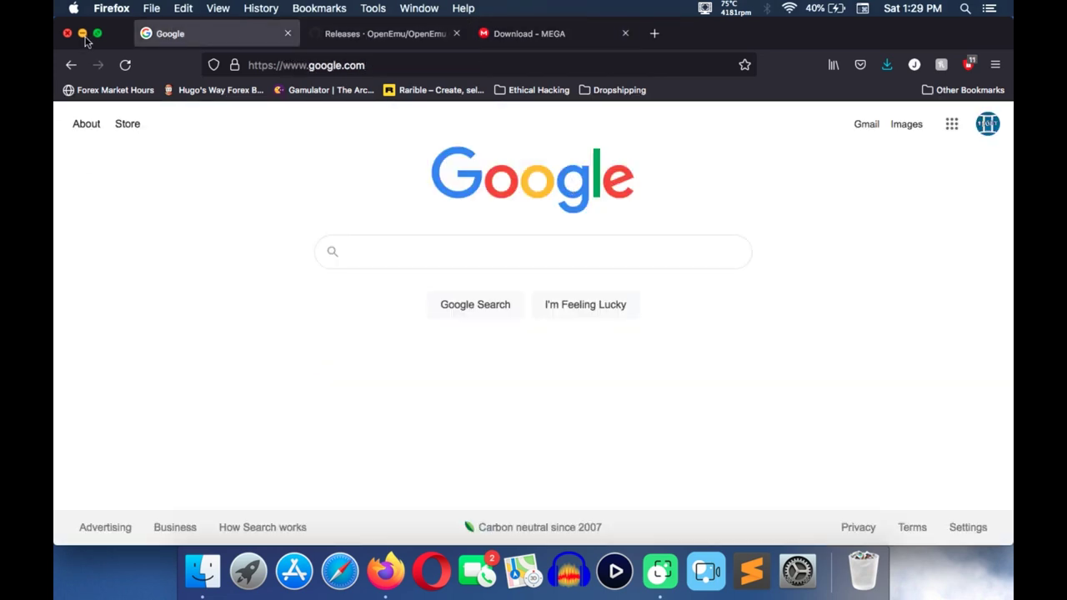
click(82, 34)
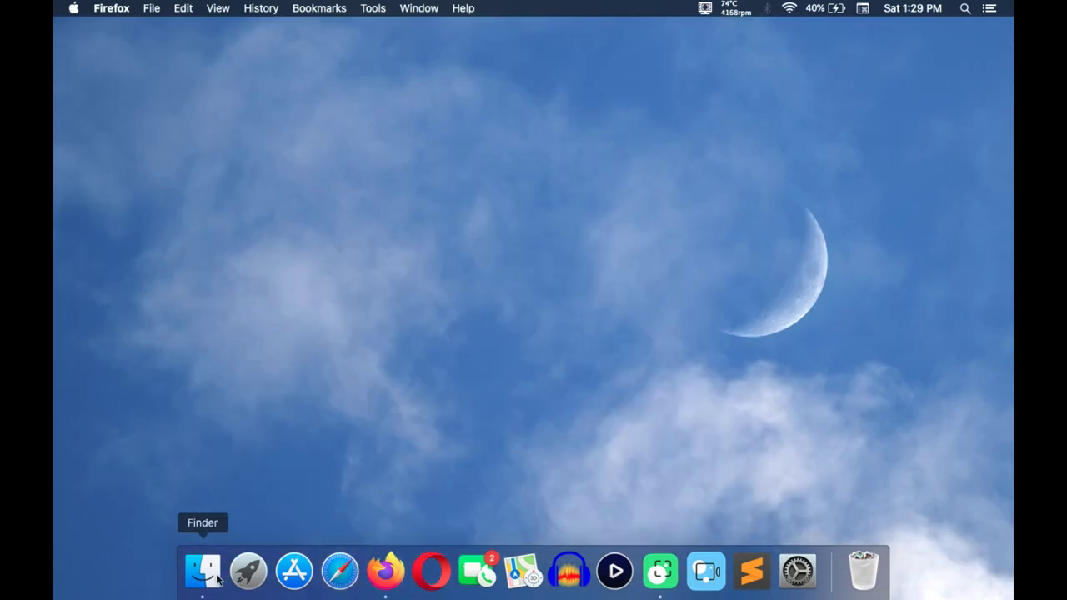
click(203, 572)
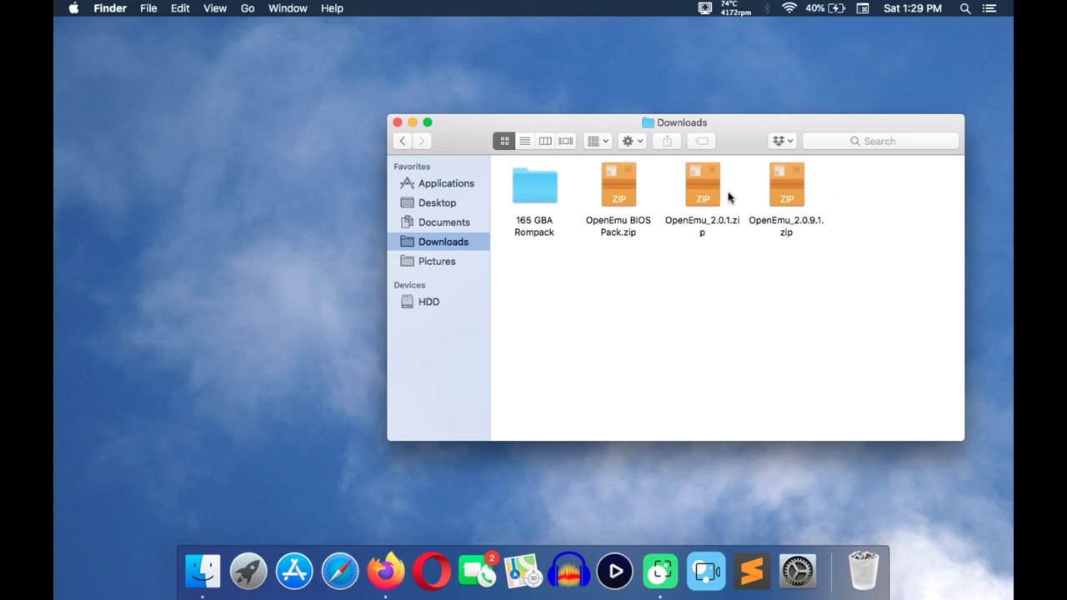
Step: Extract OpenEmu_2.0.1.zip in Downloads and move the extracted OpenEmu app to the Applications folder
right_click(703, 180)
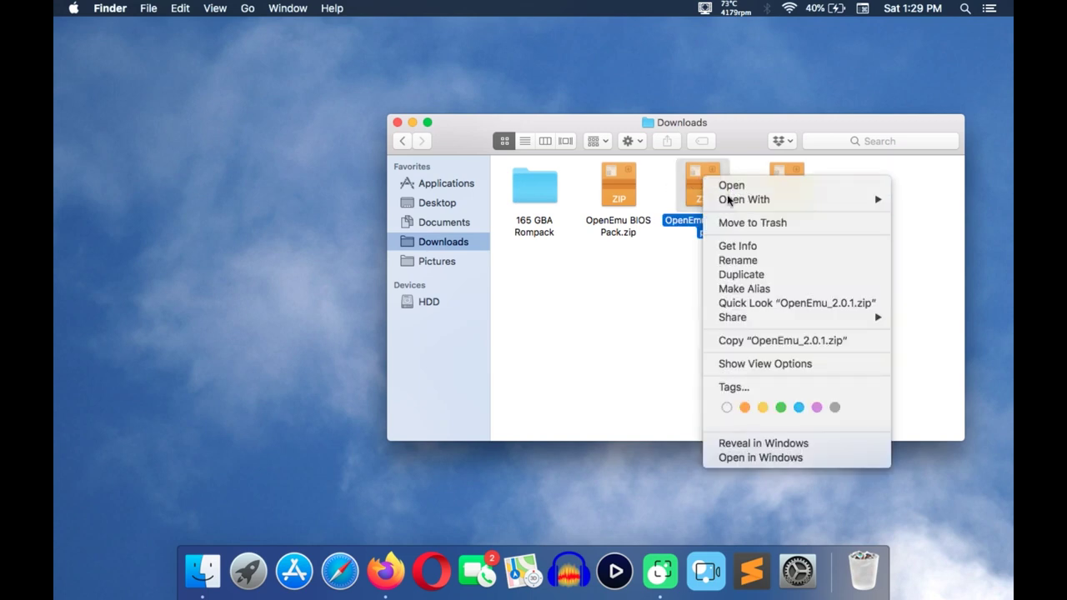
mouse_move(800, 200)
click(652, 203)
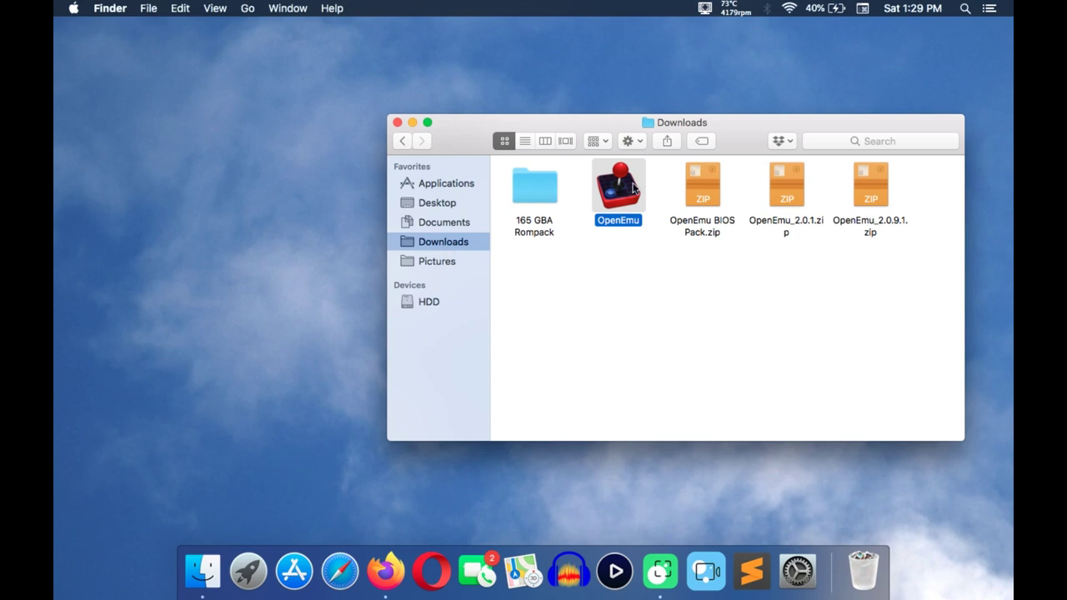
drag(627, 184, 455, 182)
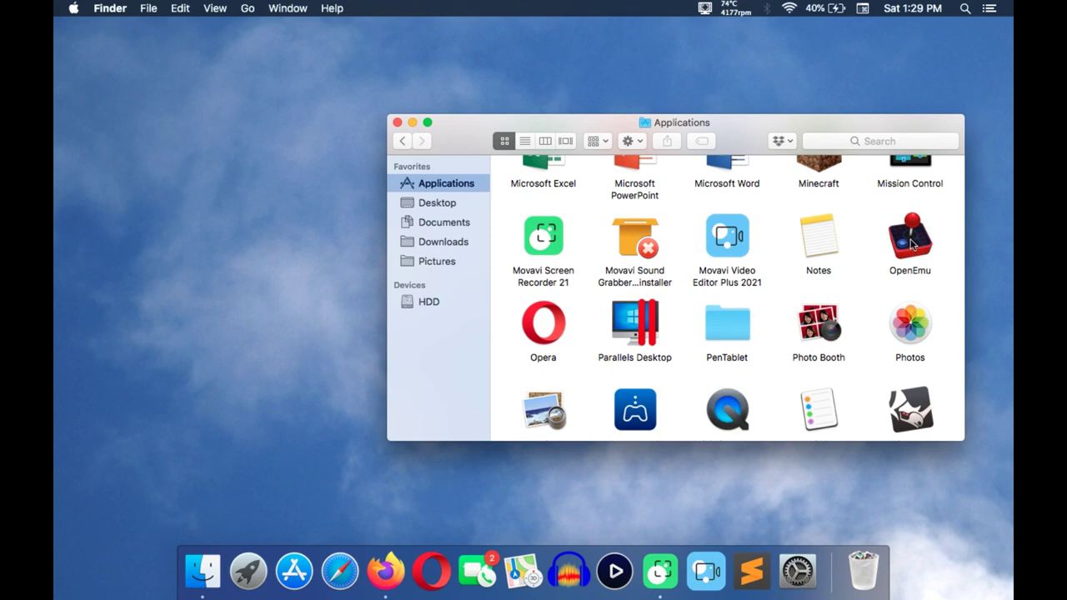
Step: Launch OpenEmu from the Applications folder, allow the downloaded app to open, and arrange the Finder and OpenEmu windows apart
right_click(912, 243)
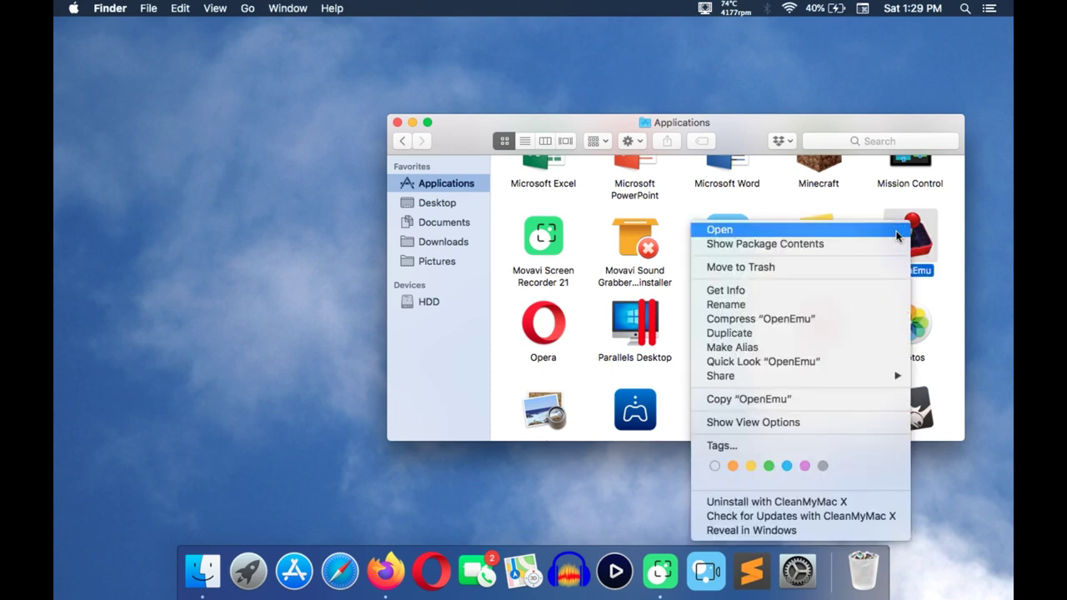
click(800, 228)
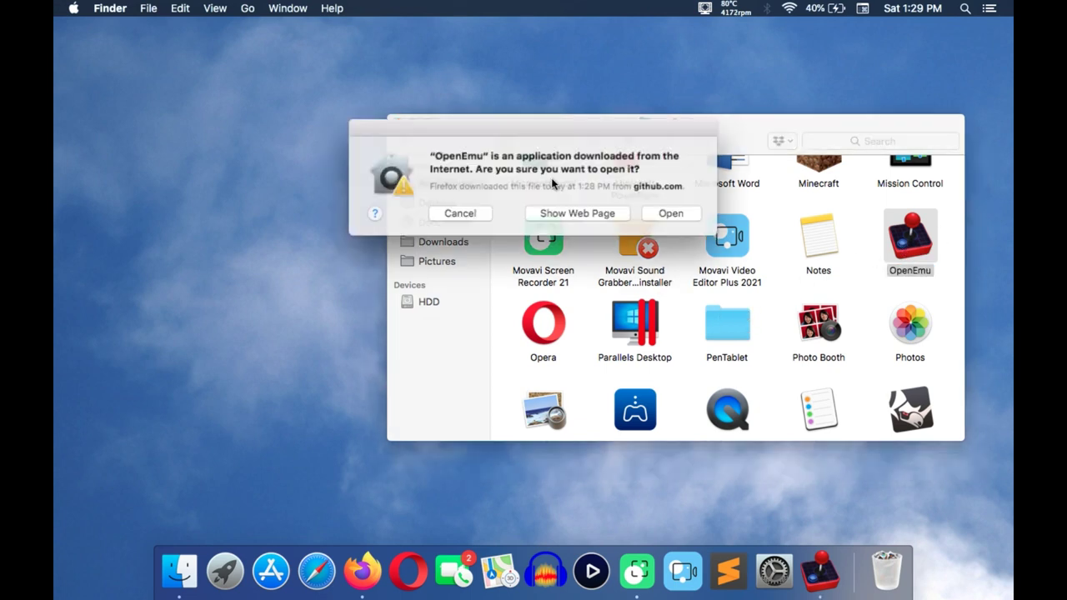
click(667, 213)
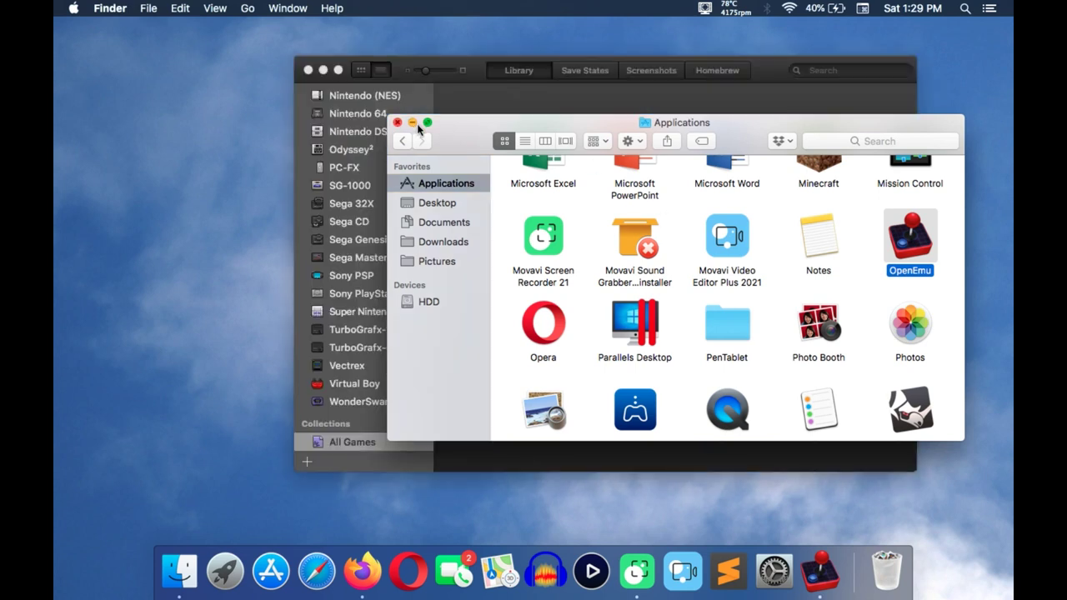
drag(503, 125, 615, 120)
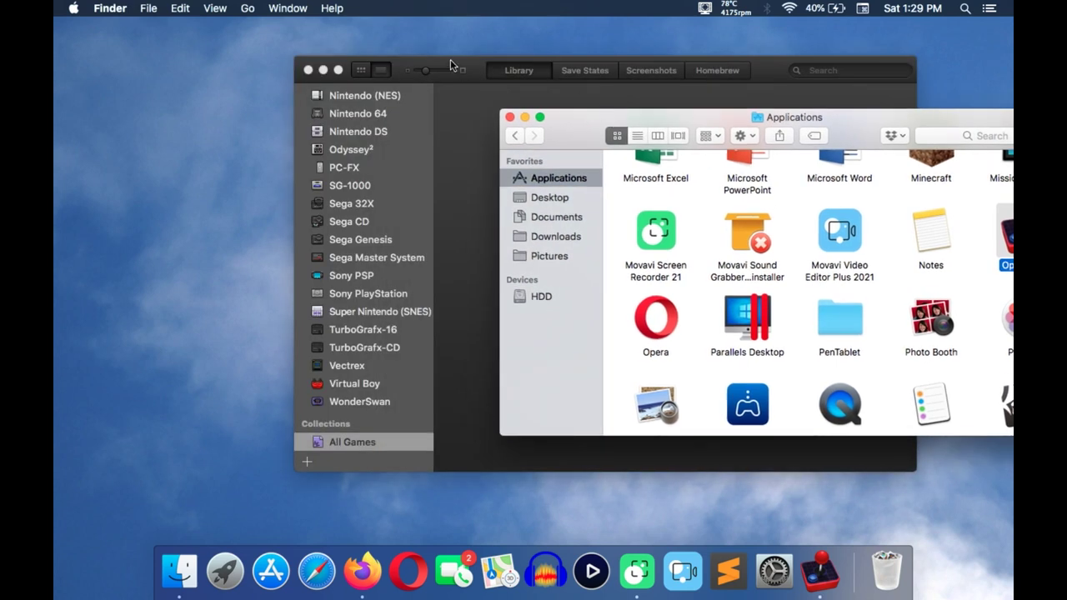
drag(450, 65, 231, 55)
Step: View the About OpenEmu information and close it
click(124, 5)
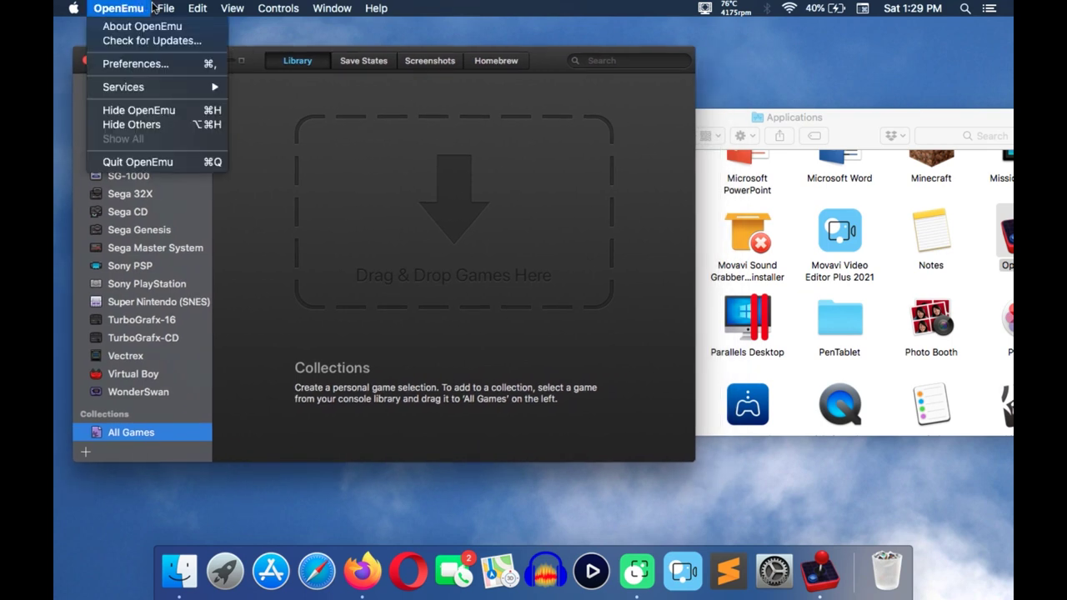
mouse_move(164, 9)
mouse_move(127, 9)
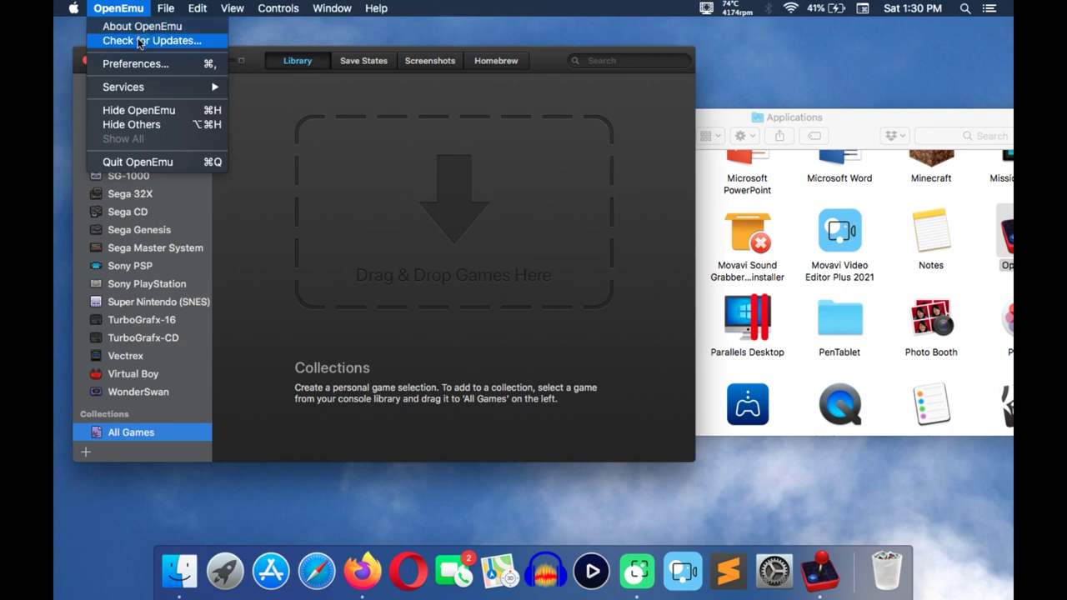
click(141, 26)
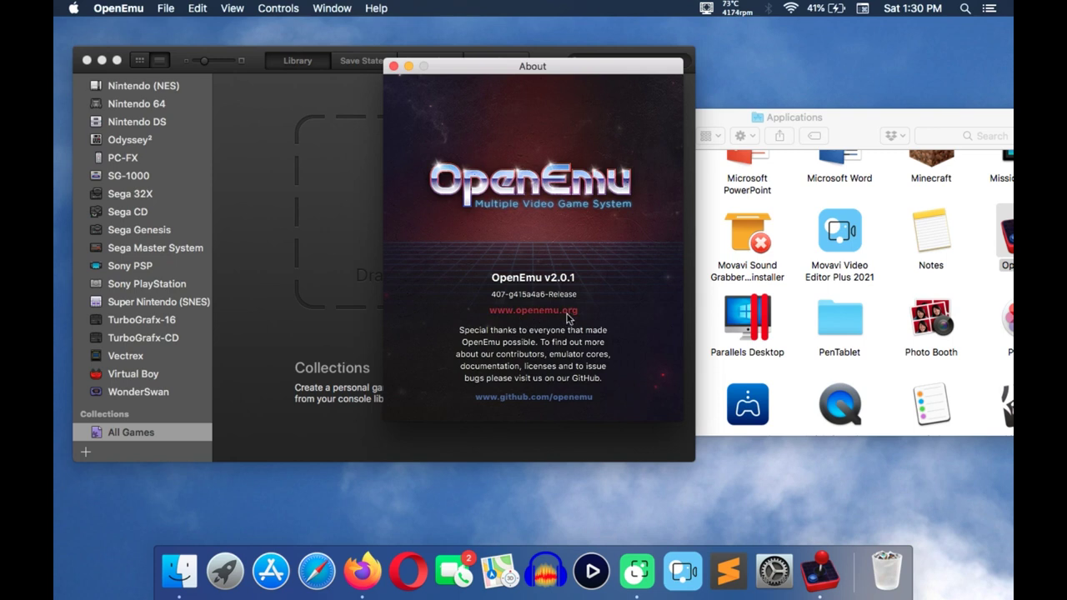
click(393, 67)
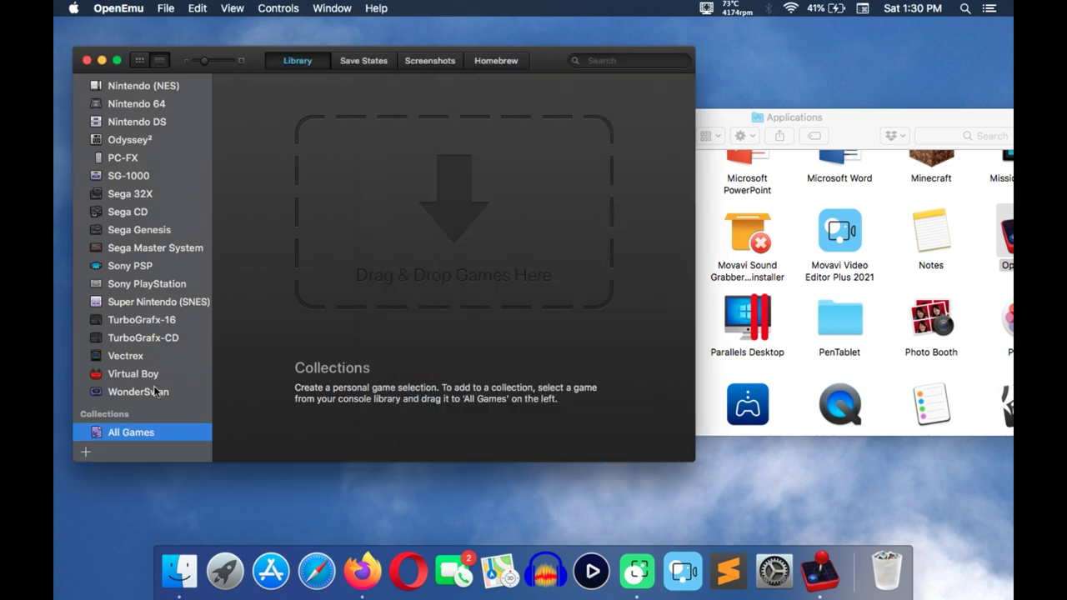
Step: Look through the list of supported consoles in the OpenEmu library, from Atari 2600 to WonderSwan
scroll(143, 400, down, 2)
scroll(138, 292, up, 10)
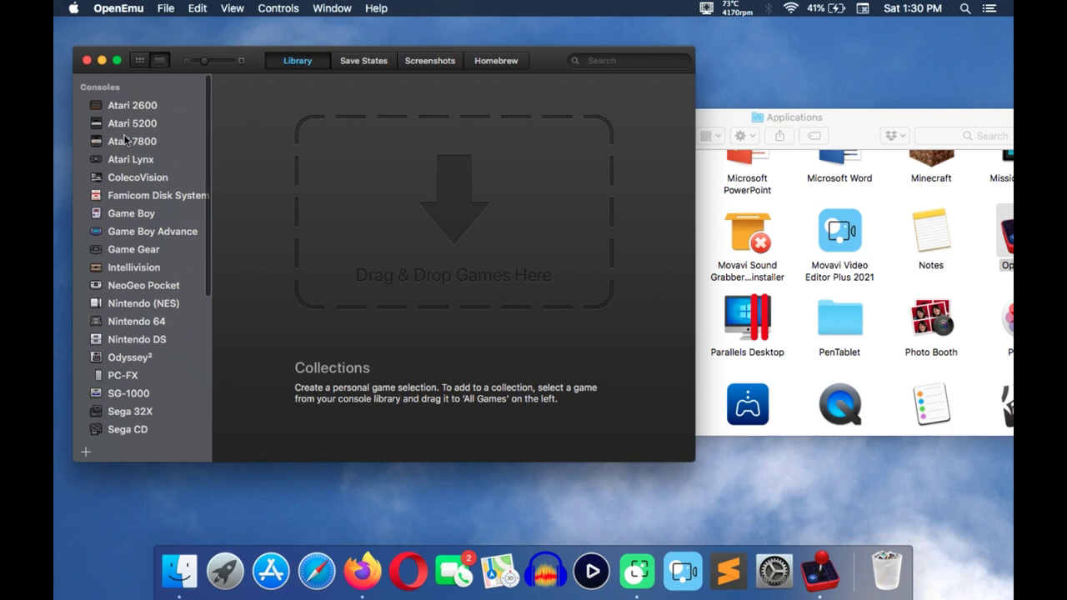
scroll(123, 201, down, 6)
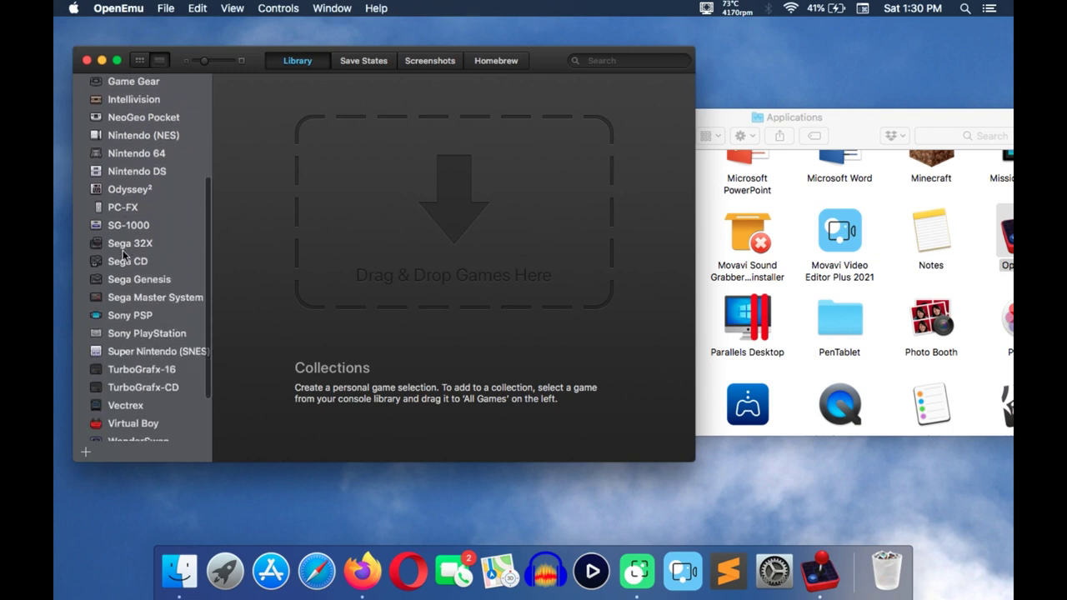
scroll(138, 292, up, 10)
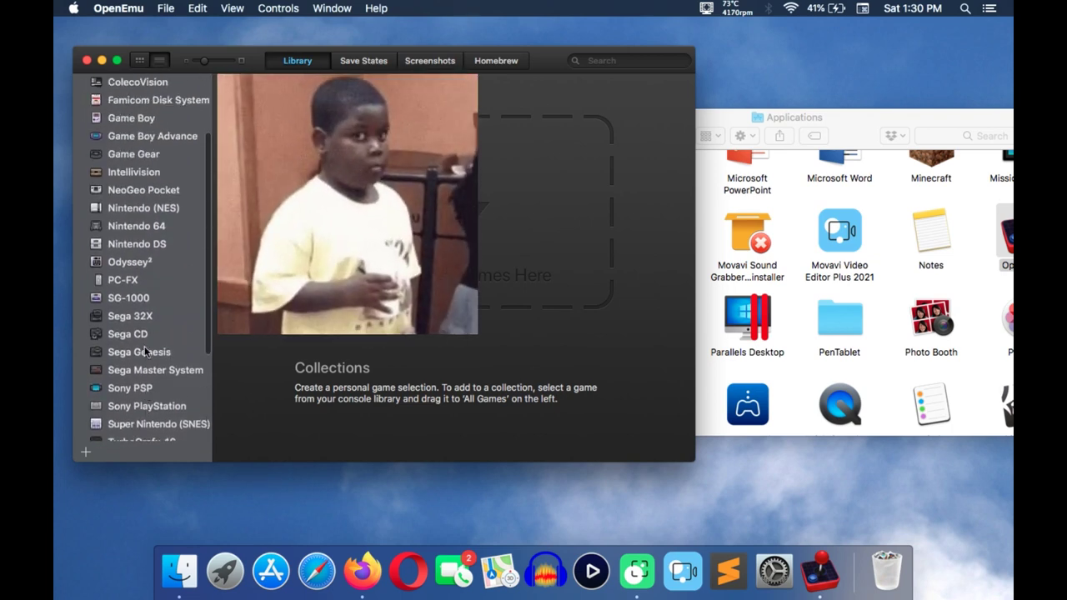
scroll(126, 211, down, 1)
scroll(125, 208, up, 3)
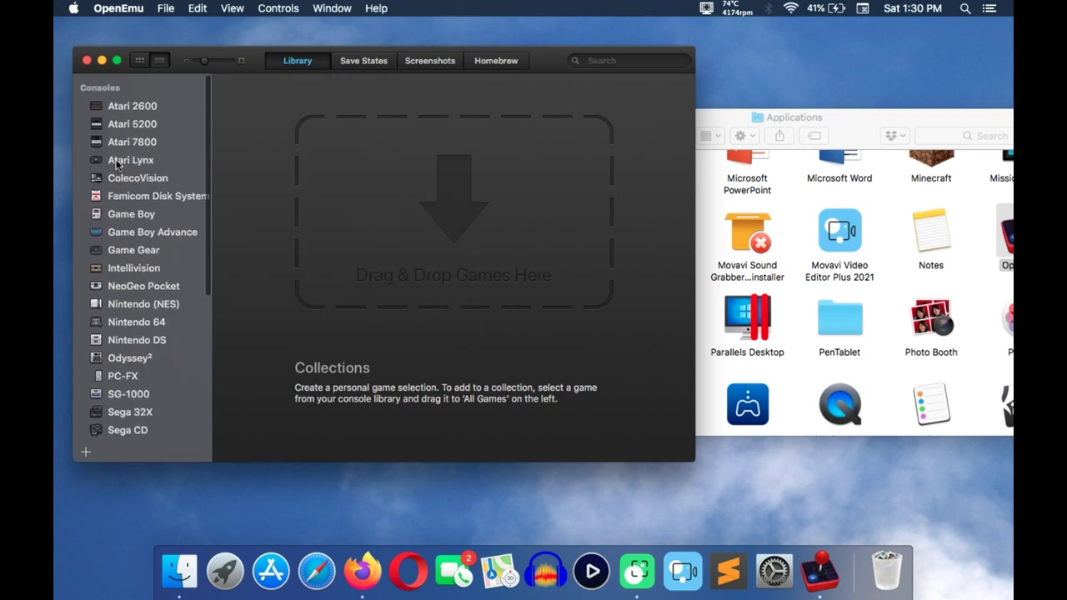
scroll(108, 175, down, 2)
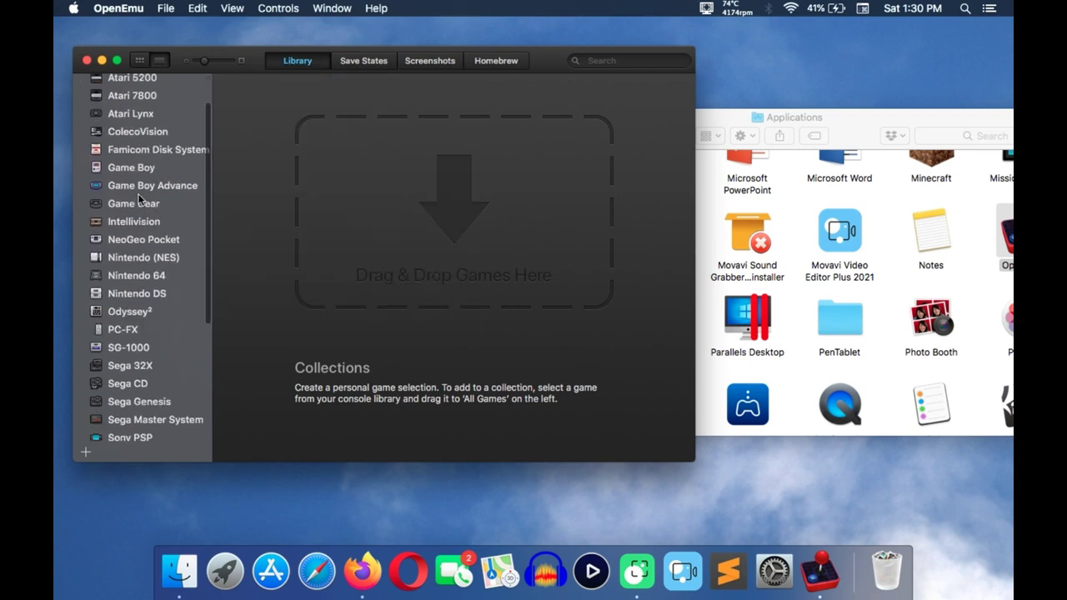
scroll(104, 250, up, 2)
scroll(94, 357, down, 5)
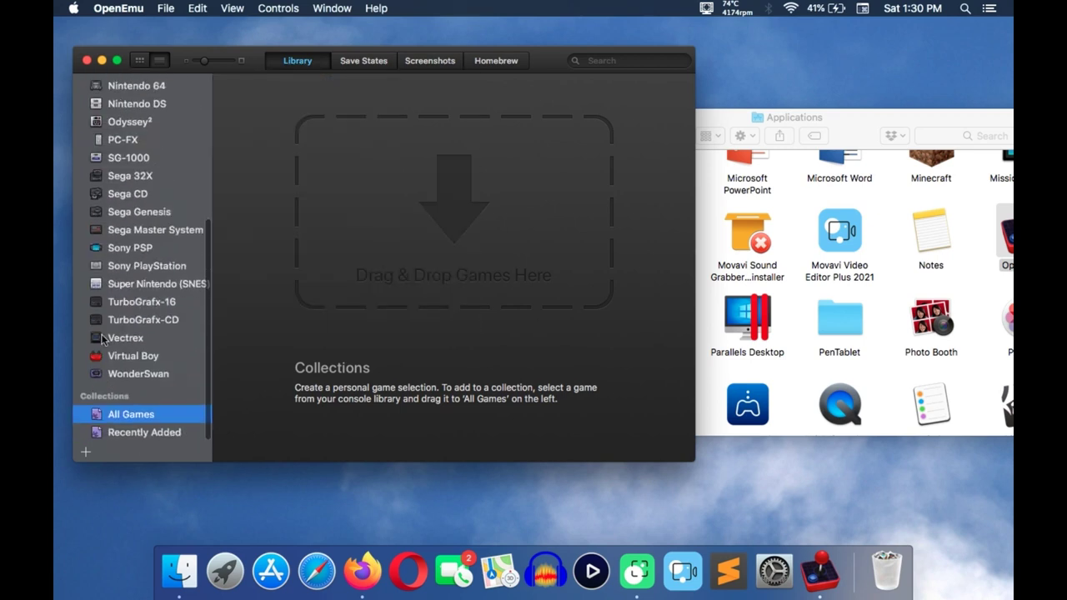
scroll(109, 317, up, 5)
scroll(117, 284, down, 5)
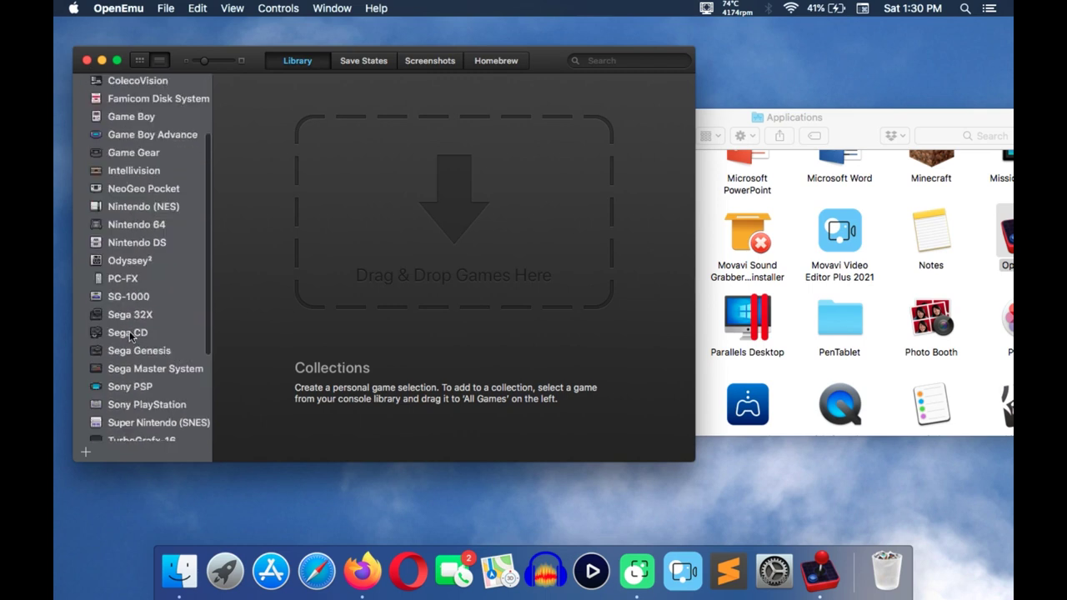
scroll(130, 335, up, 3)
scroll(130, 335, down, 2)
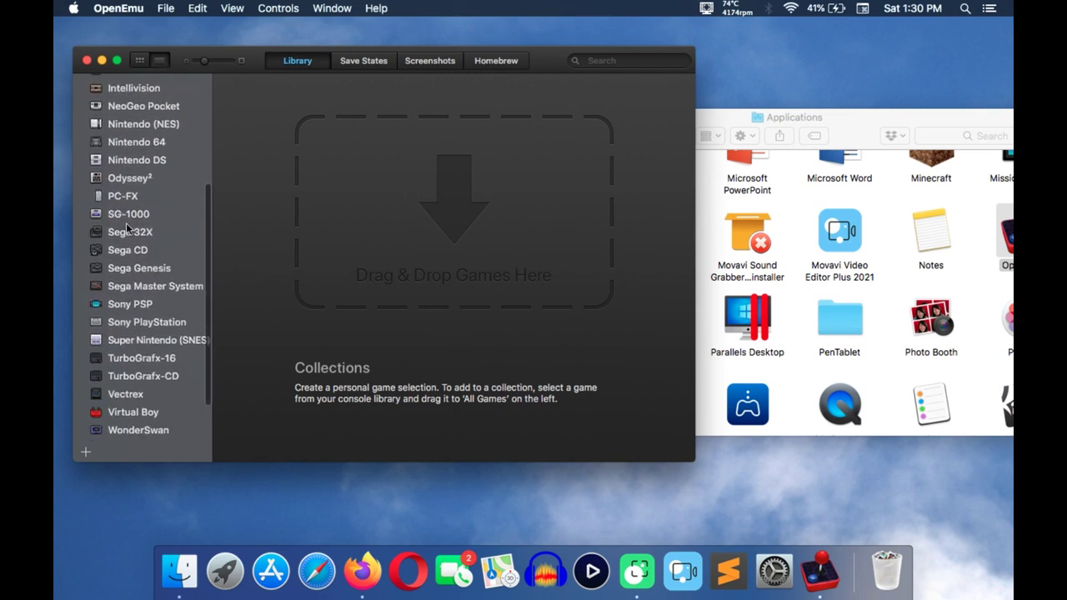
scroll(130, 133, up, 2)
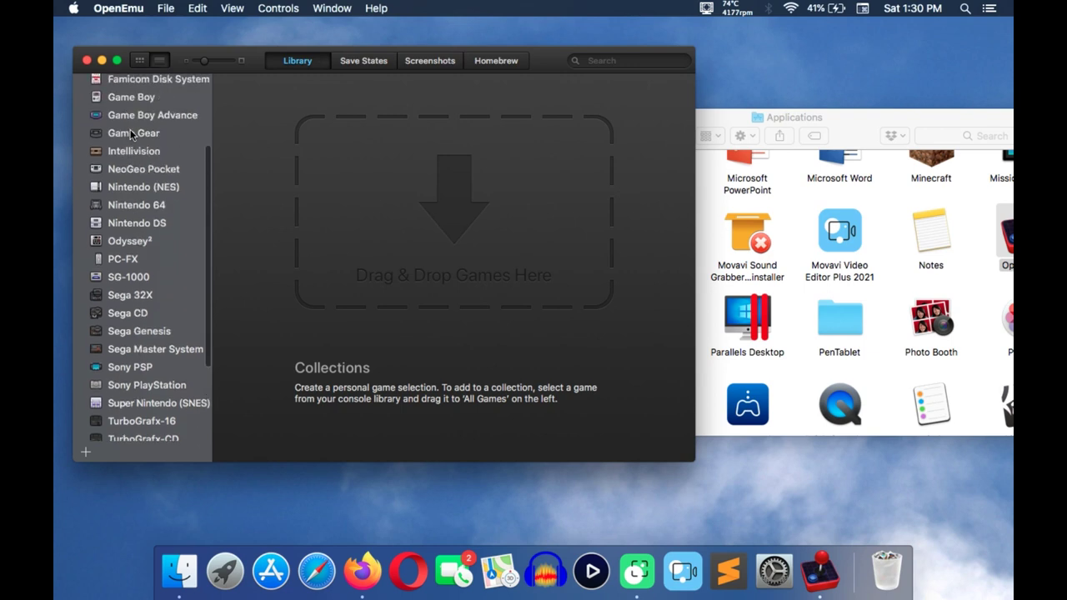
Step: Show the Downloads folder in Finder, look into 165 GBA Rompack and return to Downloads
click(872, 119)
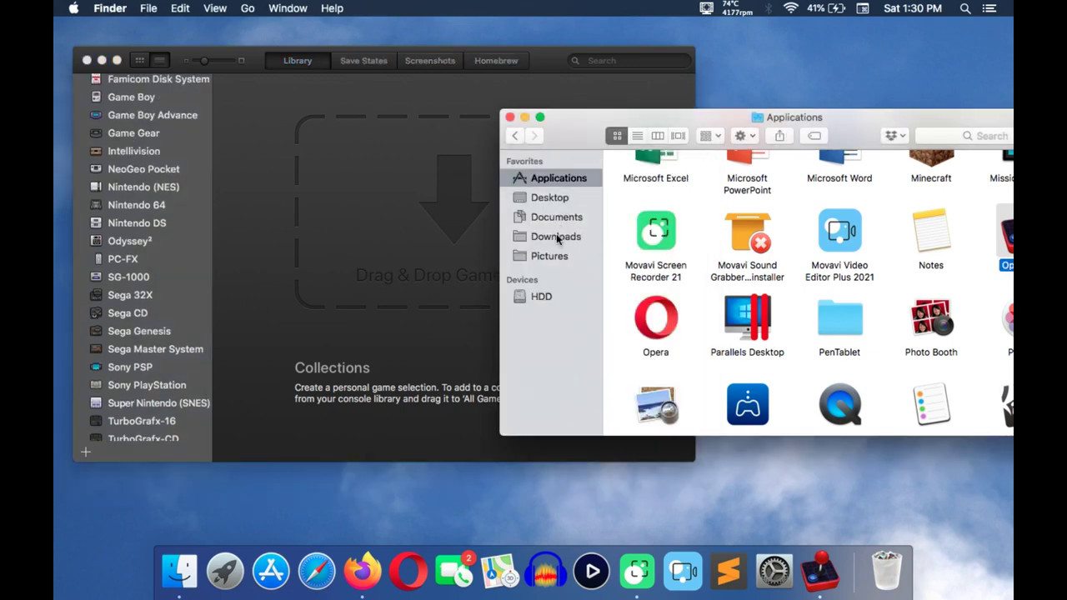
click(557, 237)
double_click(650, 185)
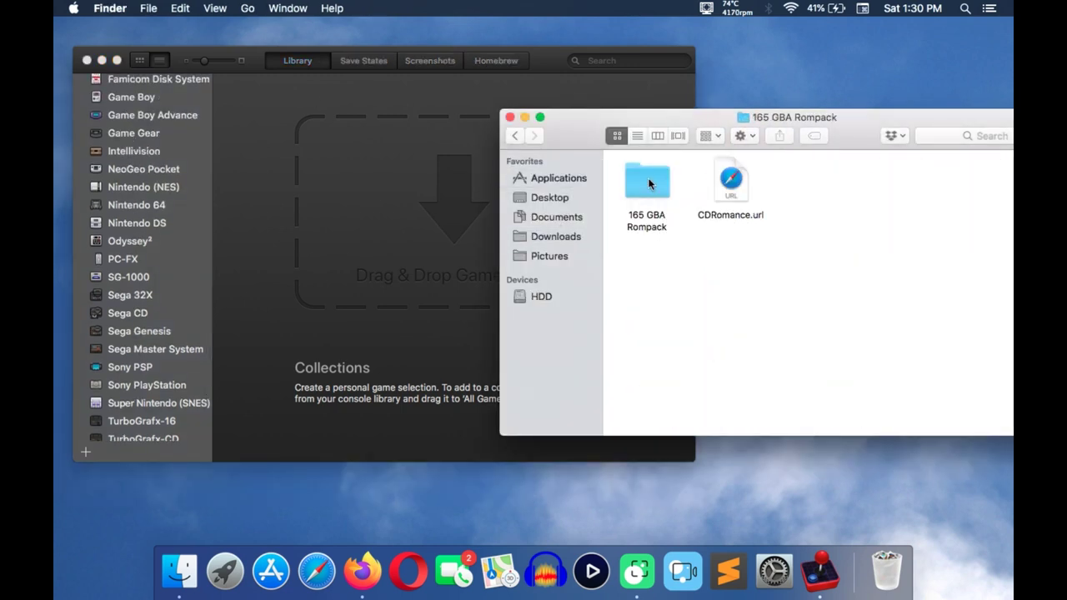
click(521, 141)
drag(705, 117, 674, 116)
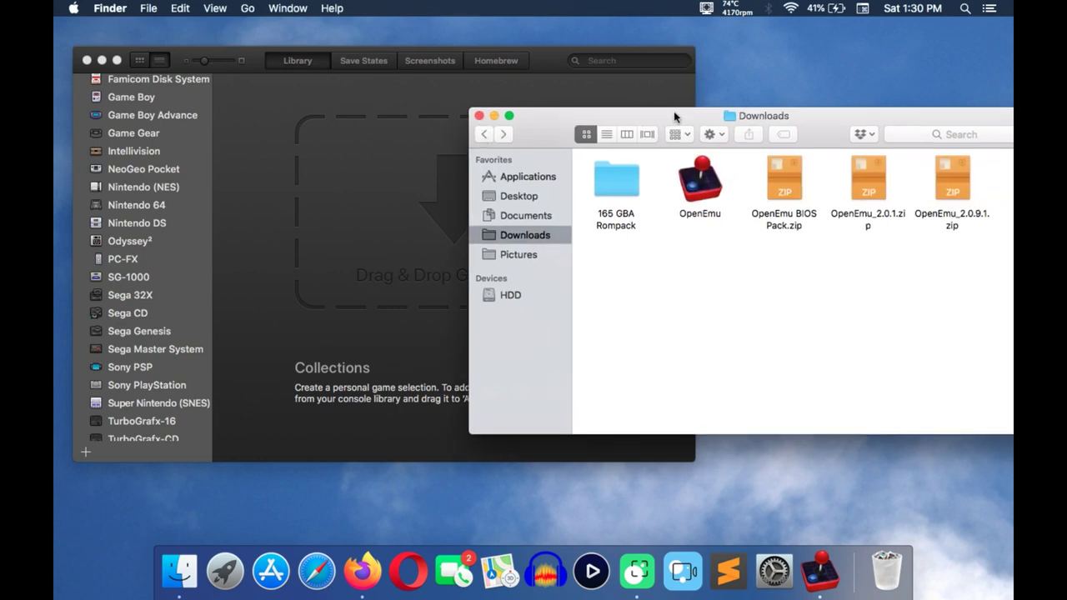
Step: Extract OpenEmu BIOS Pack.zip in the Downloads folder
right_click(783, 178)
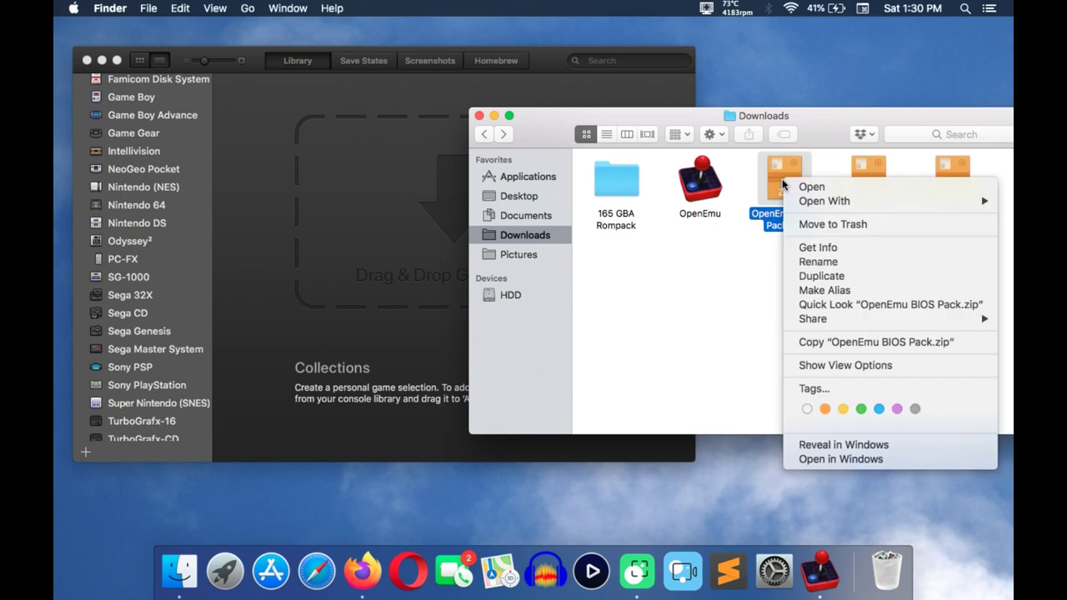
click(738, 250)
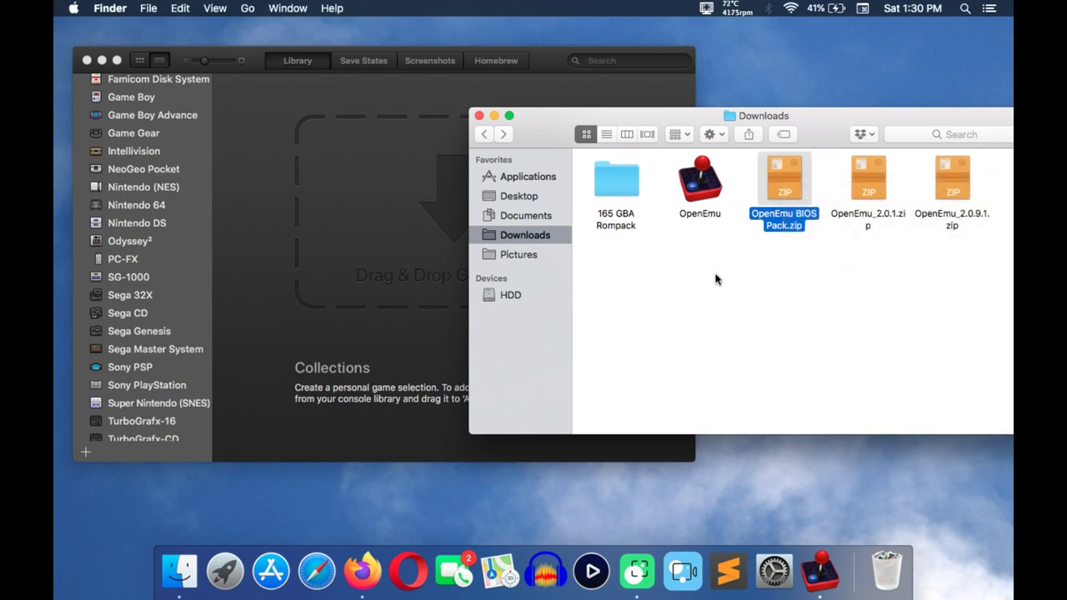
right_click(779, 181)
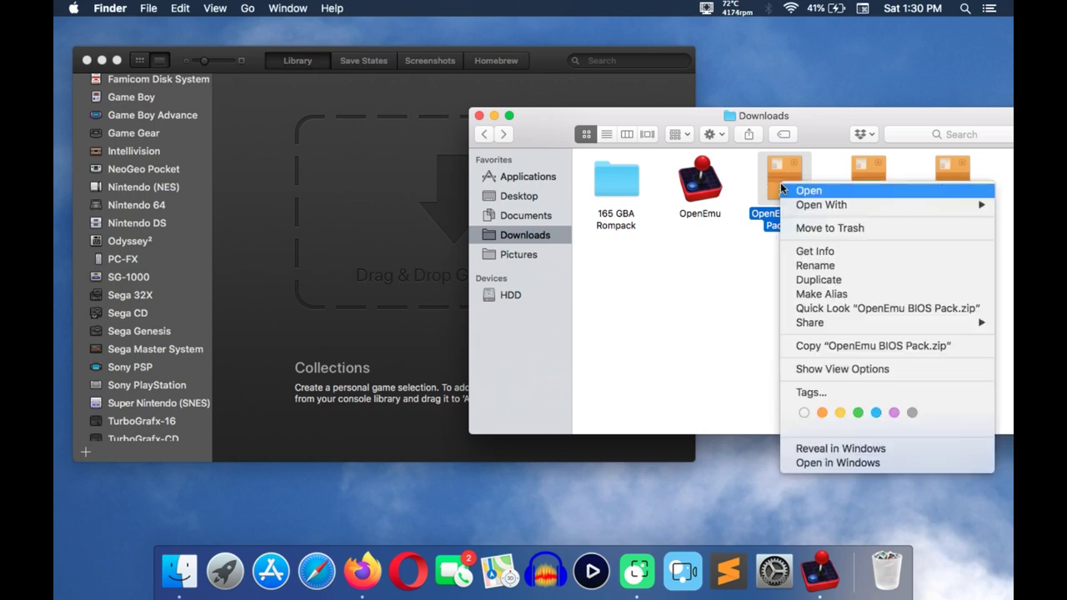
click(793, 187)
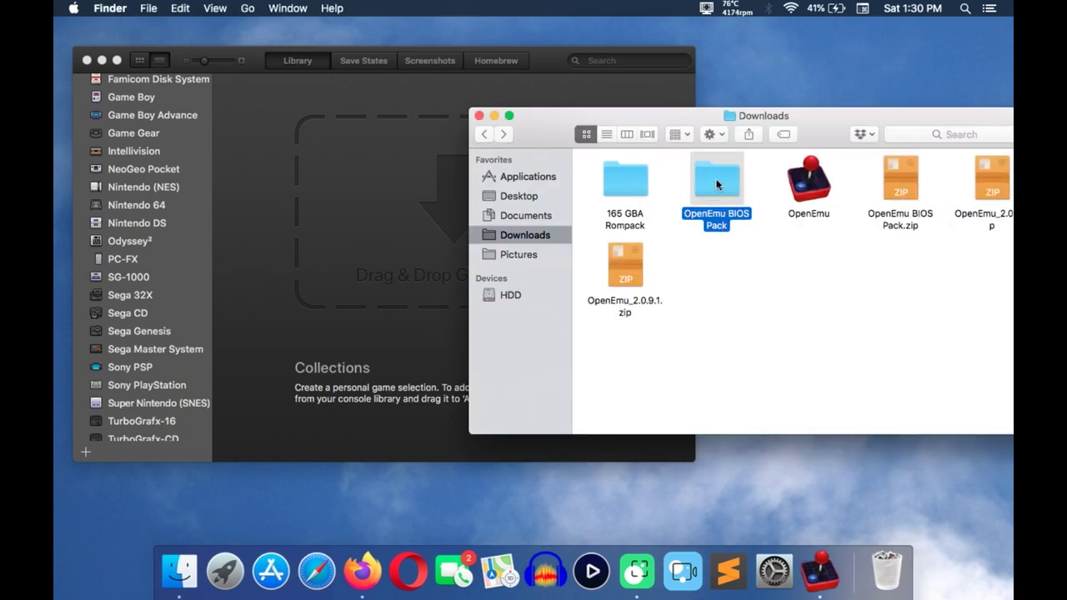
Step: Open the extracted OpenEmu BIOS Pack folder and import all its files into the OpenEmu library
double_click(716, 185)
drag(739, 128, 662, 200)
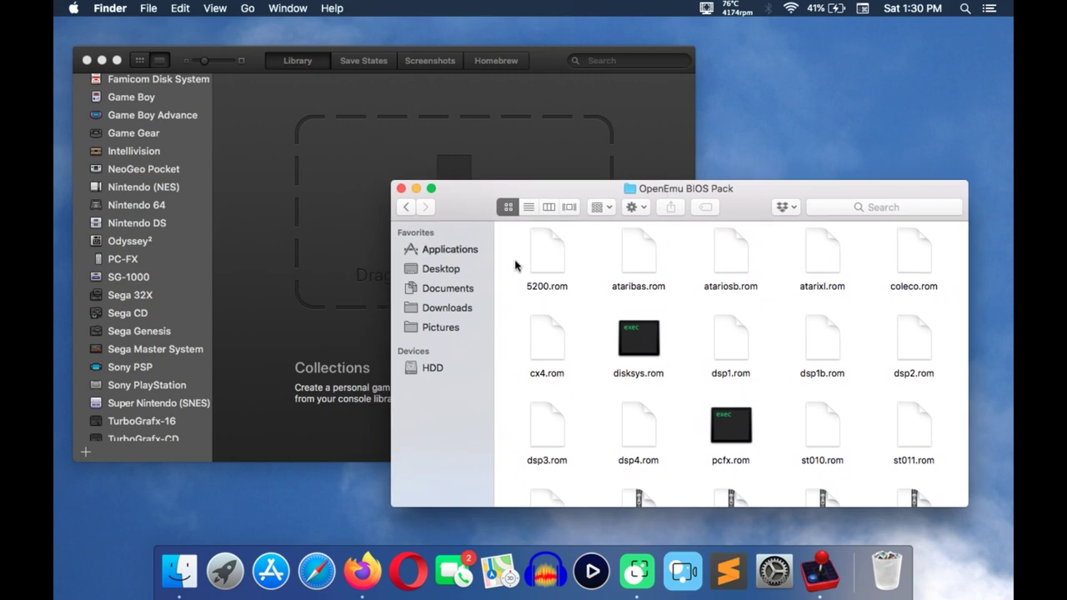
key(super+a)
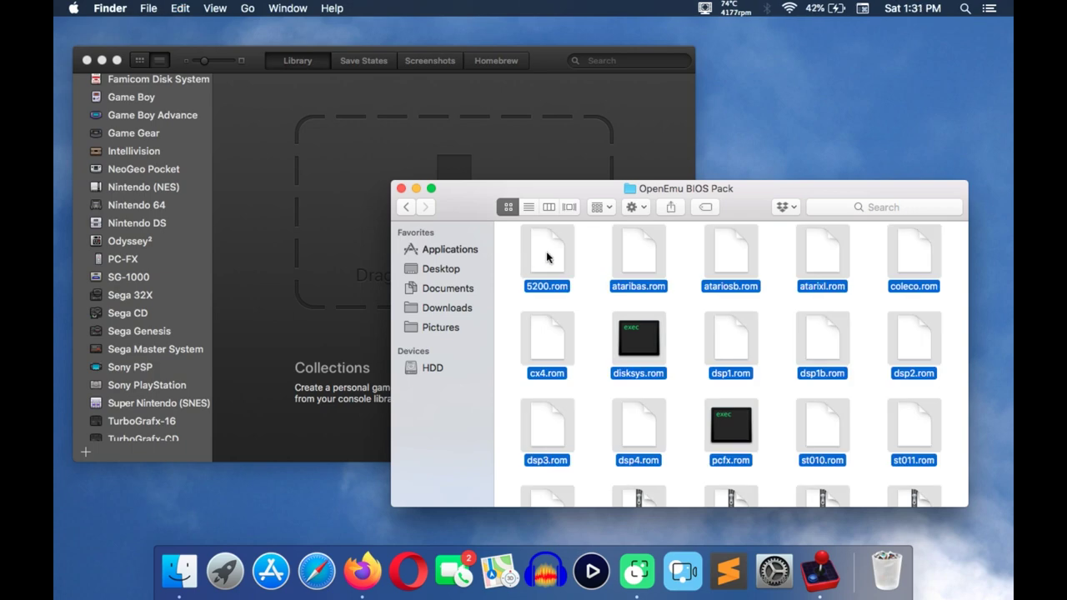
drag(547, 258, 311, 162)
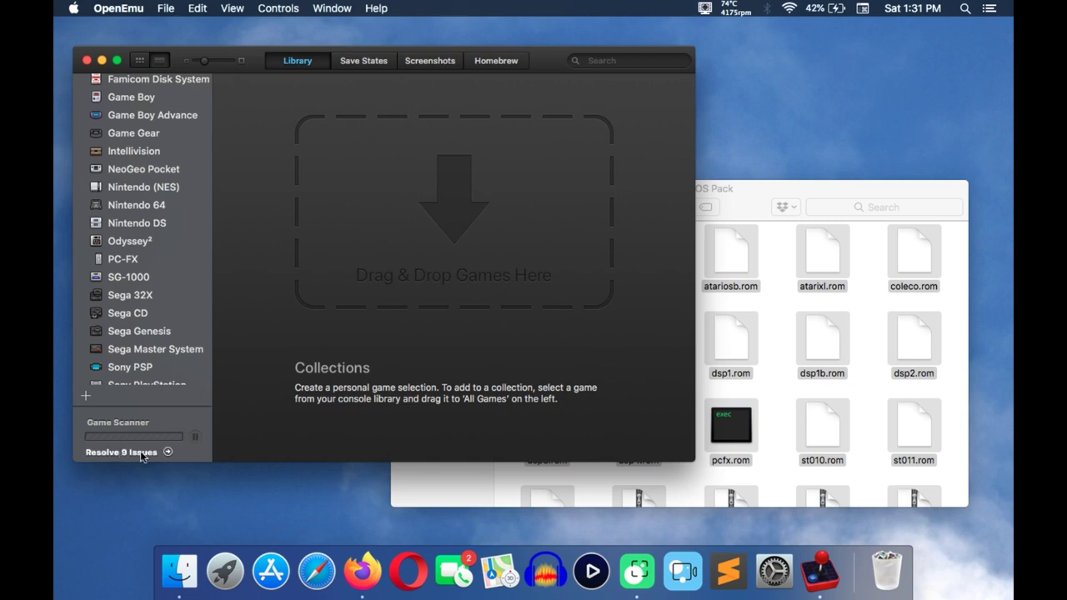
Step: Open the list of import issues for the BIOS files and choose ColecoVision as the import system
click(140, 453)
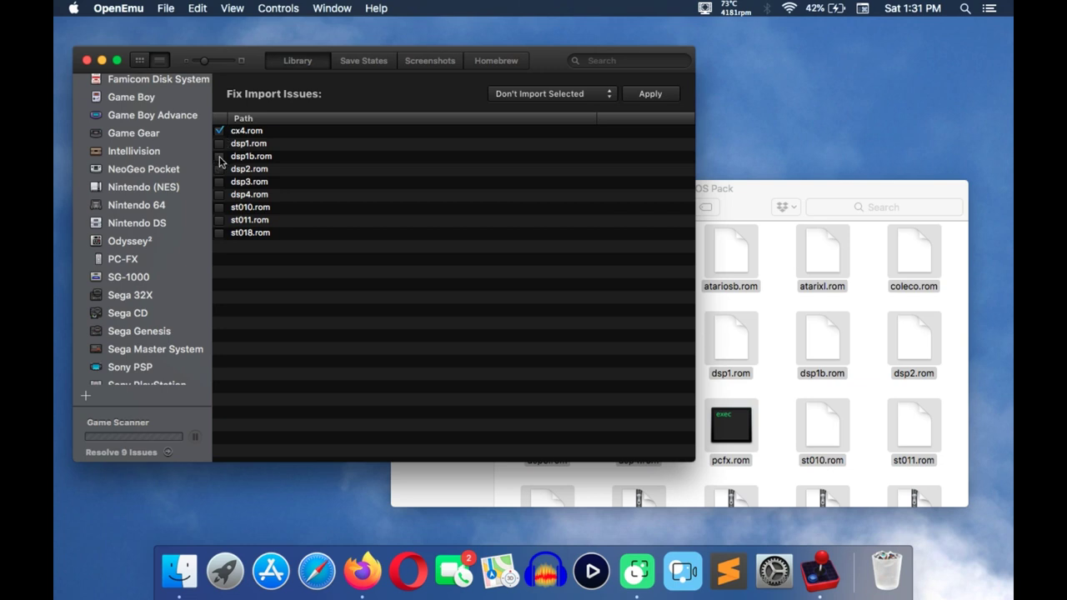
click(219, 144)
click(221, 157)
click(516, 99)
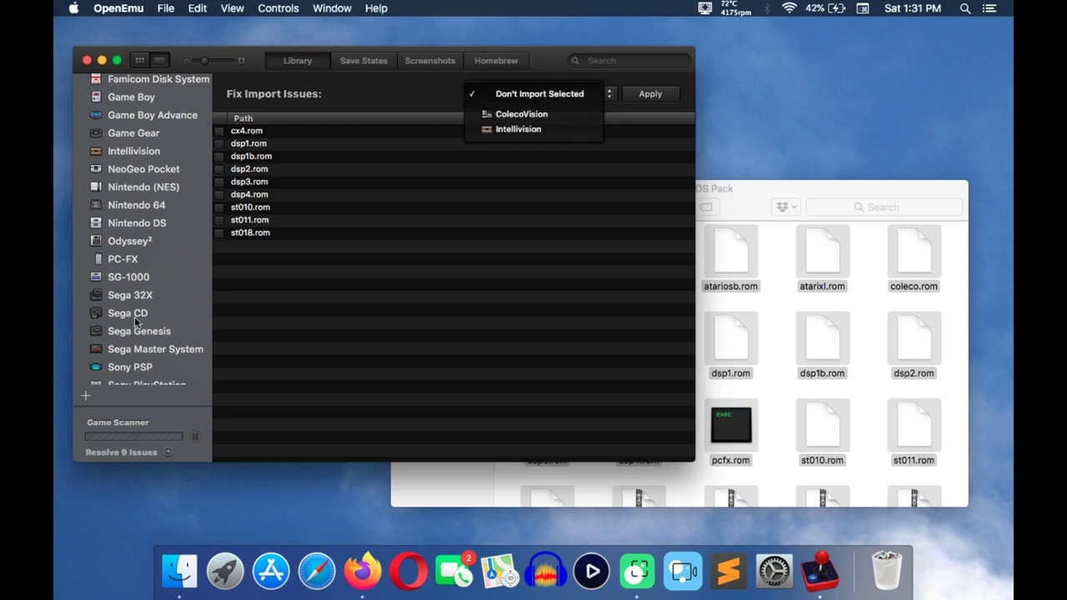
click(532, 119)
click(538, 102)
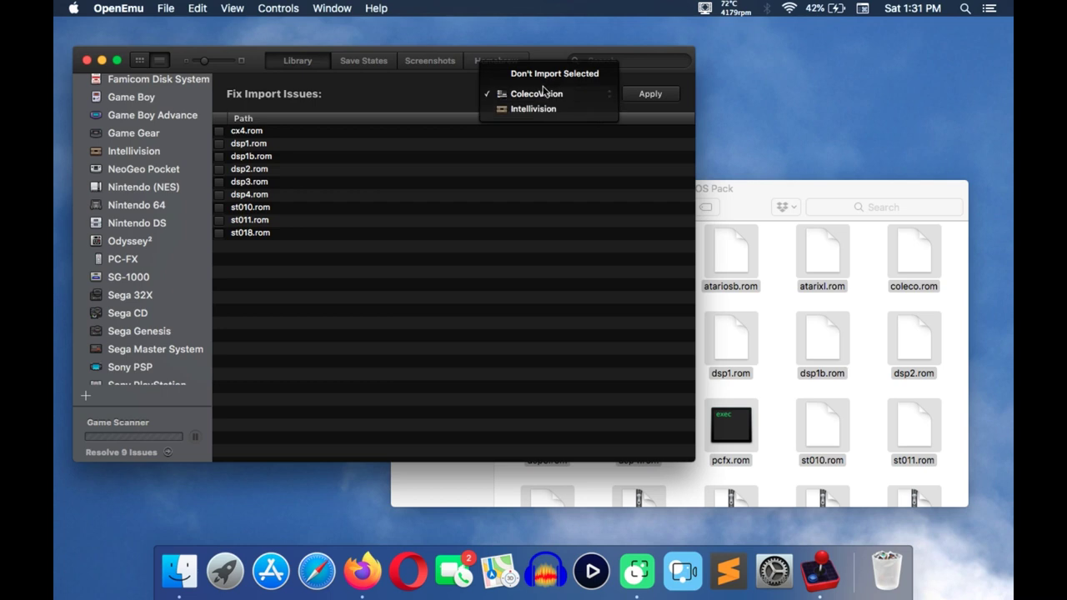
click(534, 96)
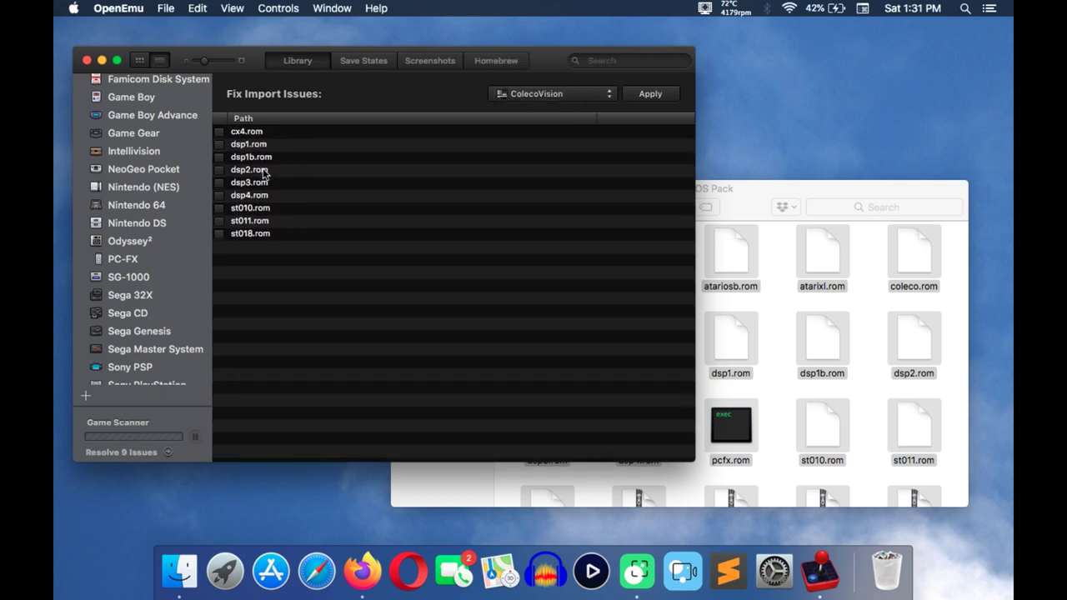
Step: Review OpenEmu's console list alongside the import issues and deselect the files in the OpenEmu BIOS Pack folder
scroll(125, 225, up, 5)
scroll(134, 235, down, 5)
scroll(134, 235, up, 5)
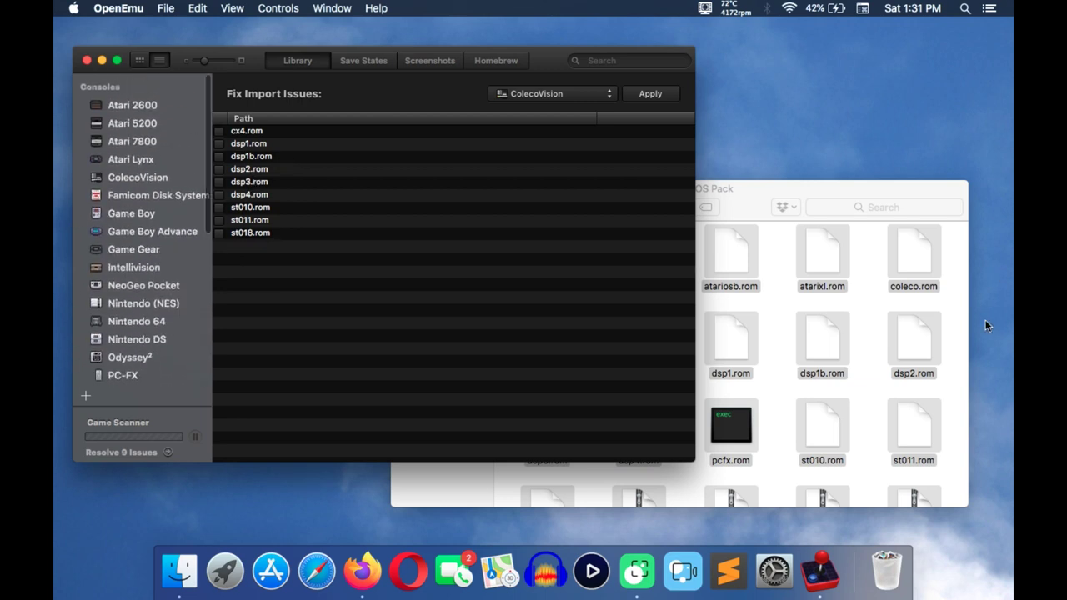
click(876, 310)
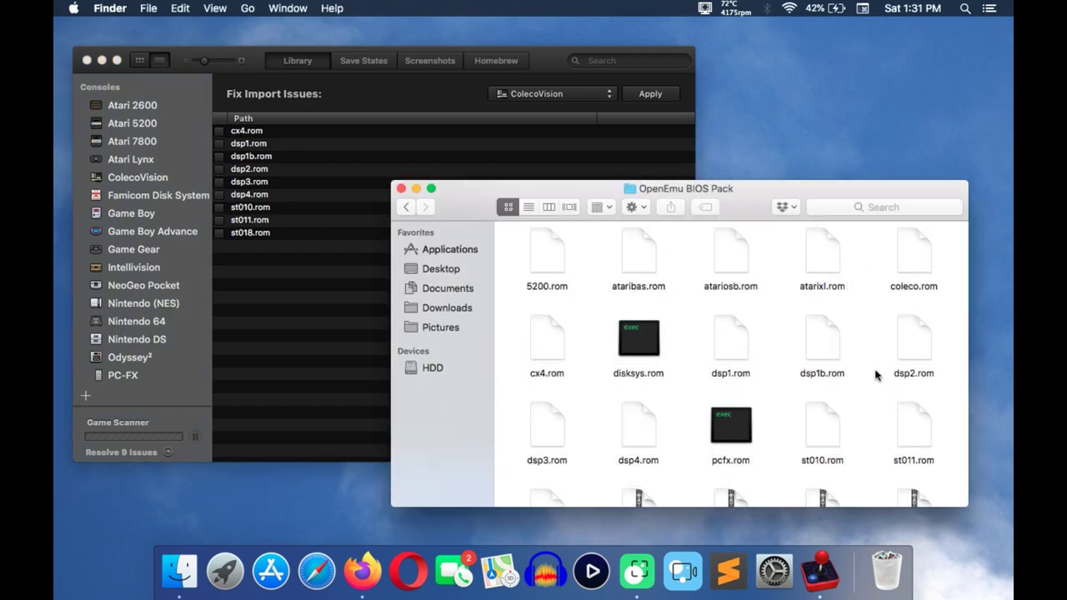
click(254, 375)
scroll(131, 280, down, 10)
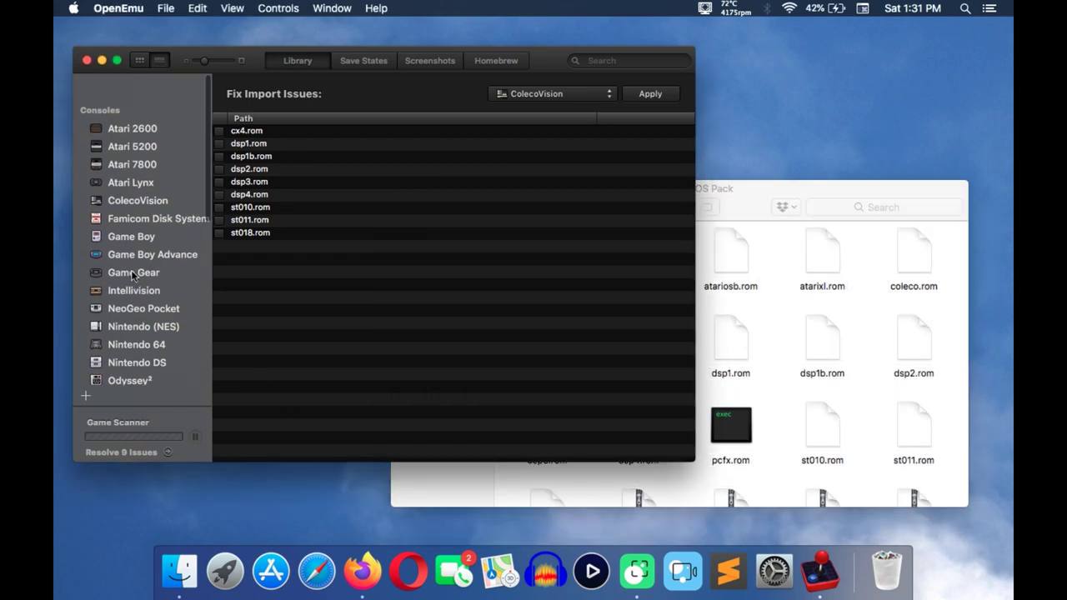
scroll(126, 248, up, 10)
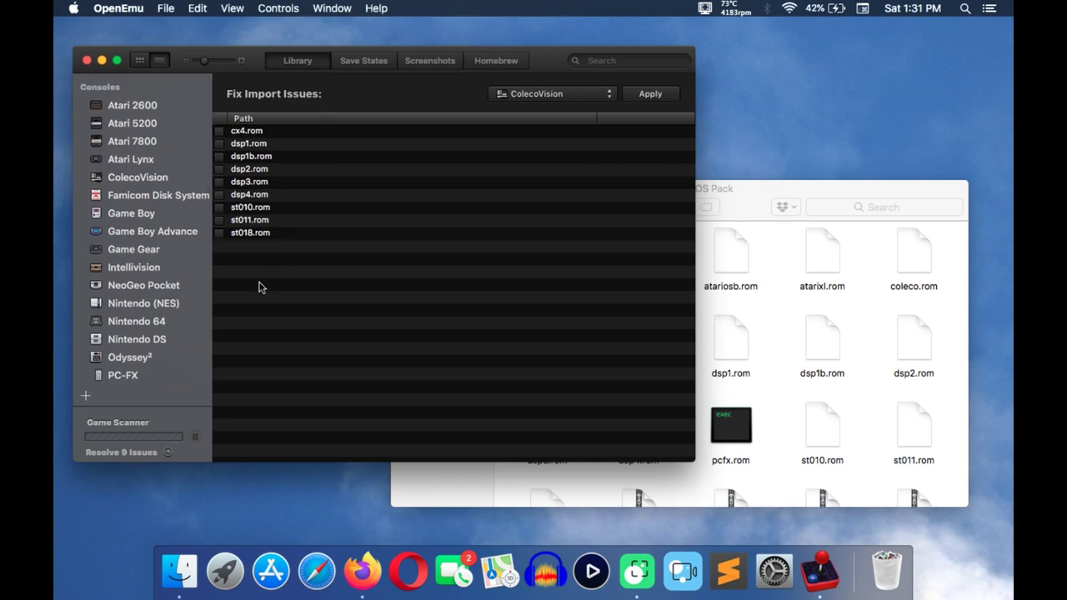
Step: Set the import issues action to Don't Import Selected and apply it to all the listed ROM files
click(581, 98)
click(546, 74)
click(643, 100)
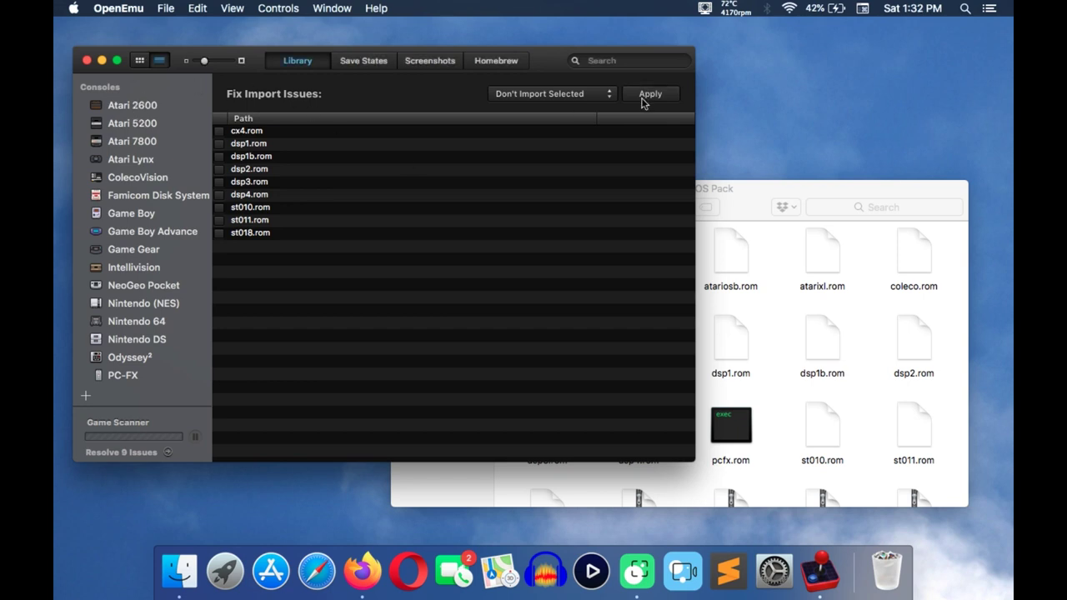
click(220, 132)
click(220, 158)
click(220, 169)
click(221, 207)
click(220, 221)
click(650, 95)
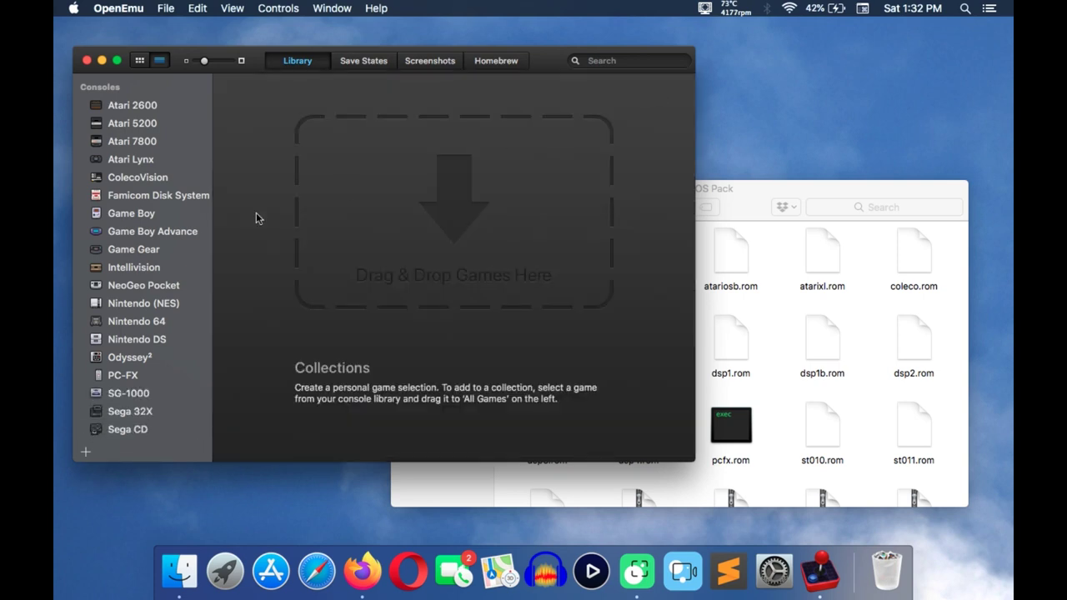
Step: View the Atari 2600 and NeoGeo Pocket library pages, then check the list of cores in the preferences
click(130, 105)
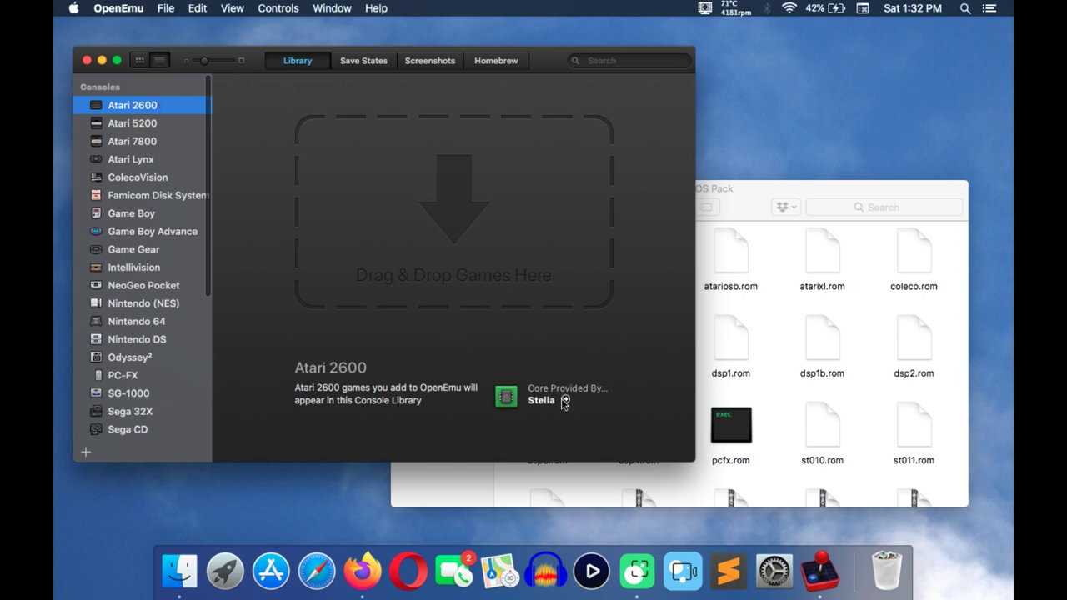
click(119, 283)
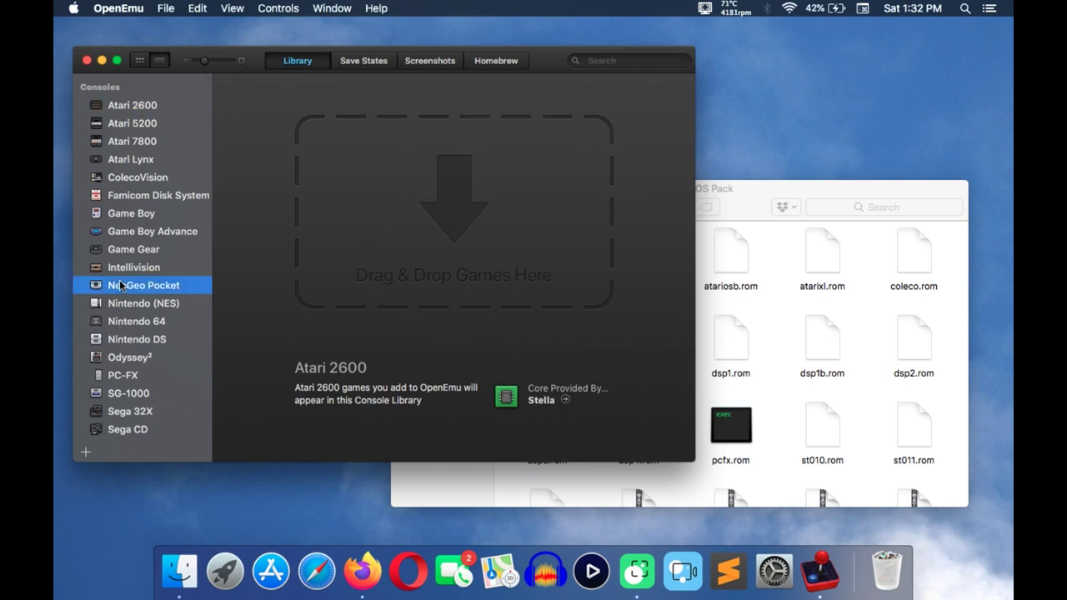
click(137, 7)
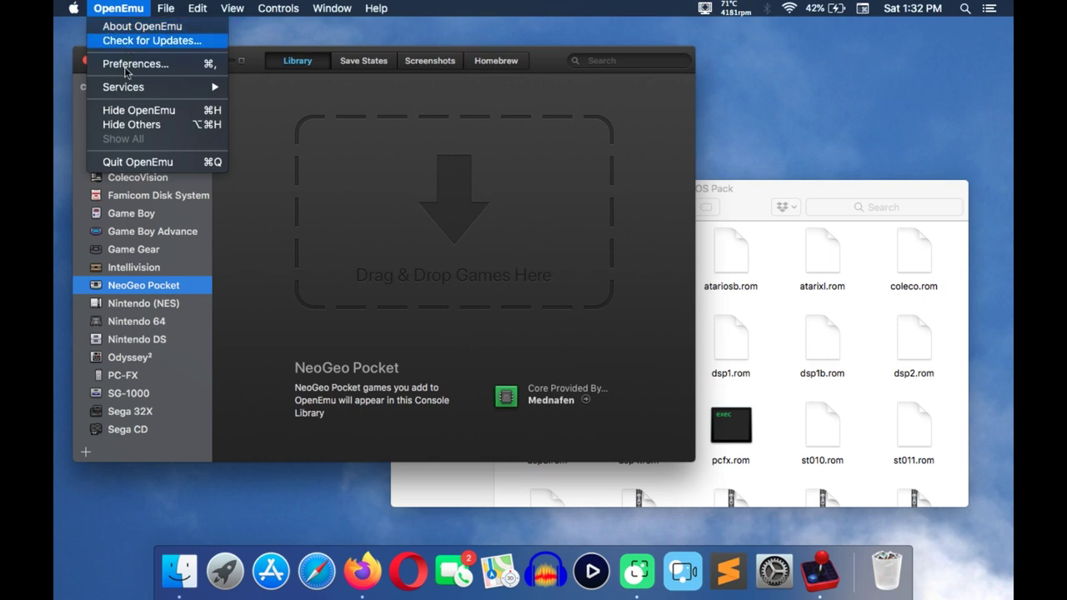
click(231, 53)
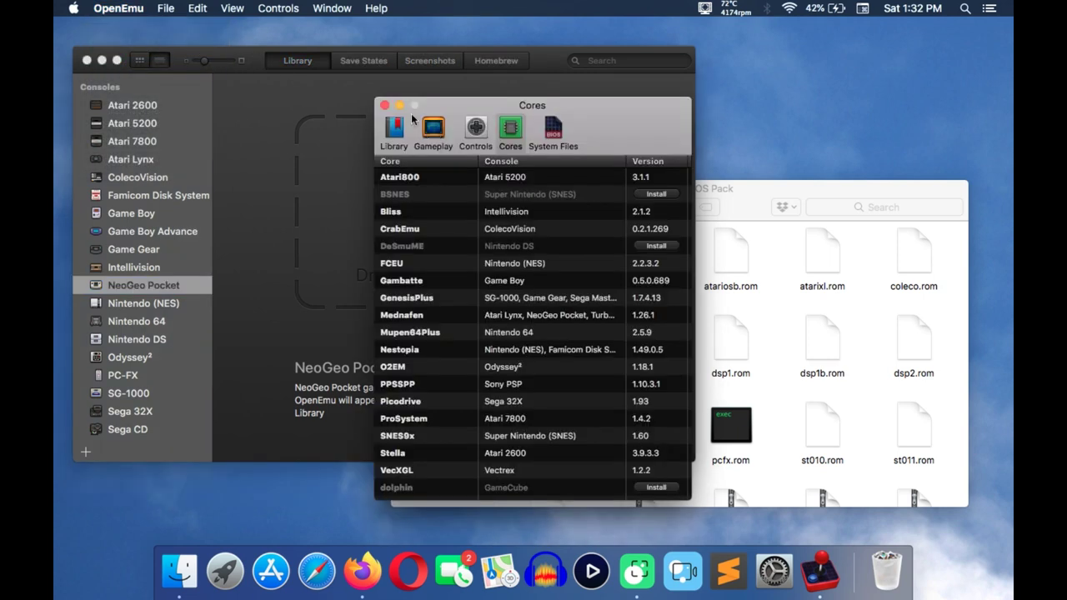
drag(527, 106, 466, 66)
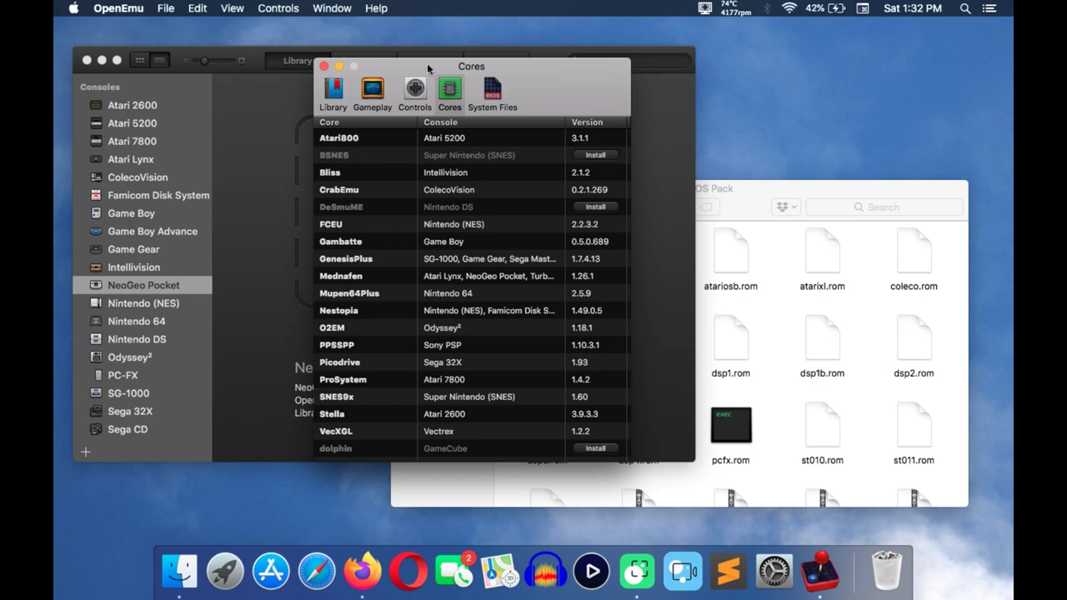
click(324, 66)
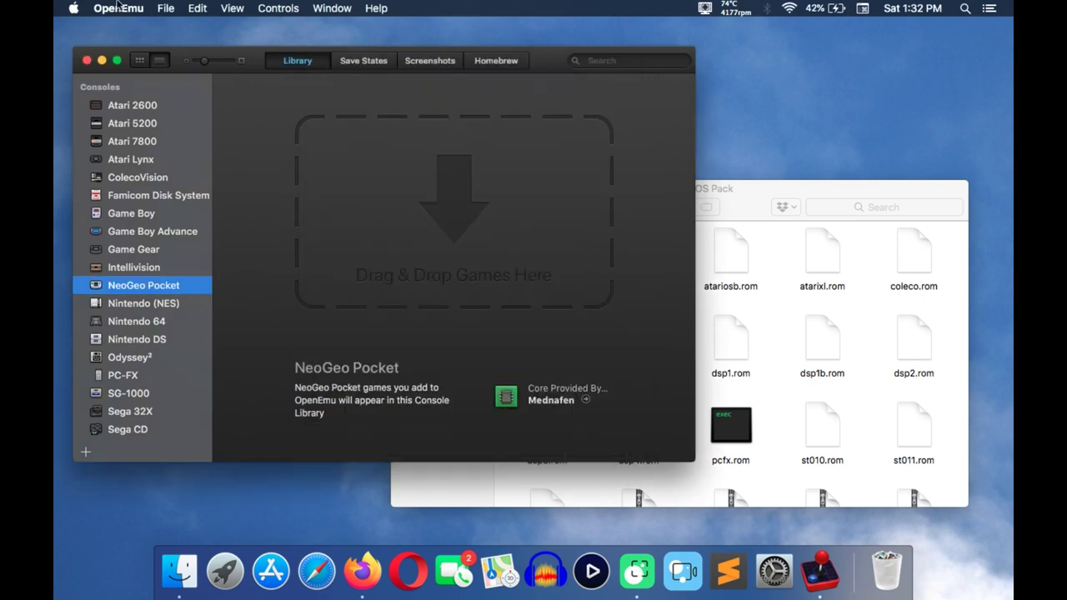
Step: Install the missing dolphin, DeSmuME and BSNES cores from the Cores preferences
click(118, 7)
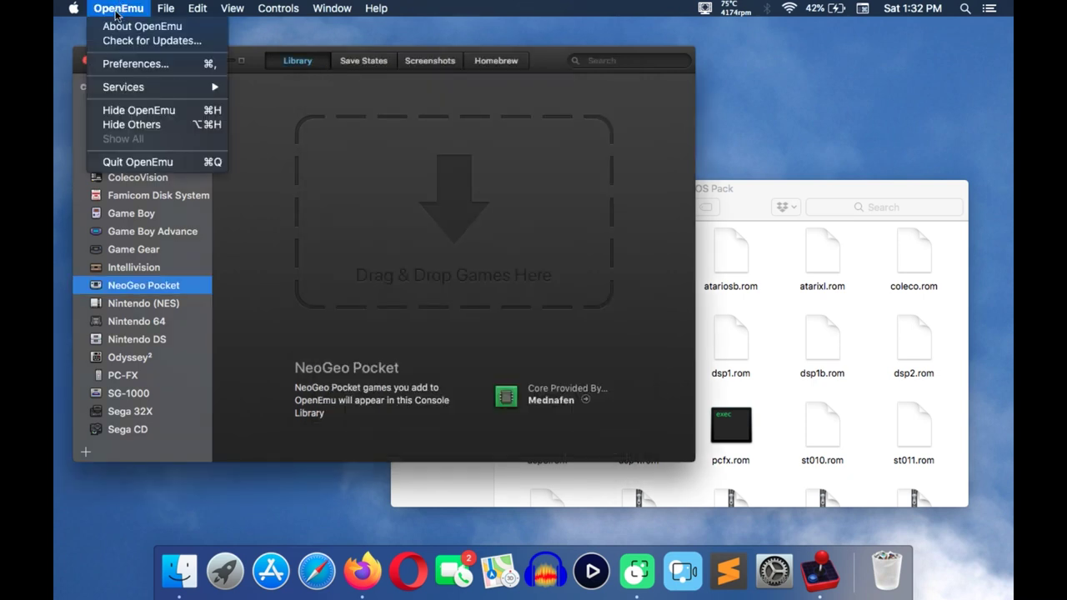
click(133, 63)
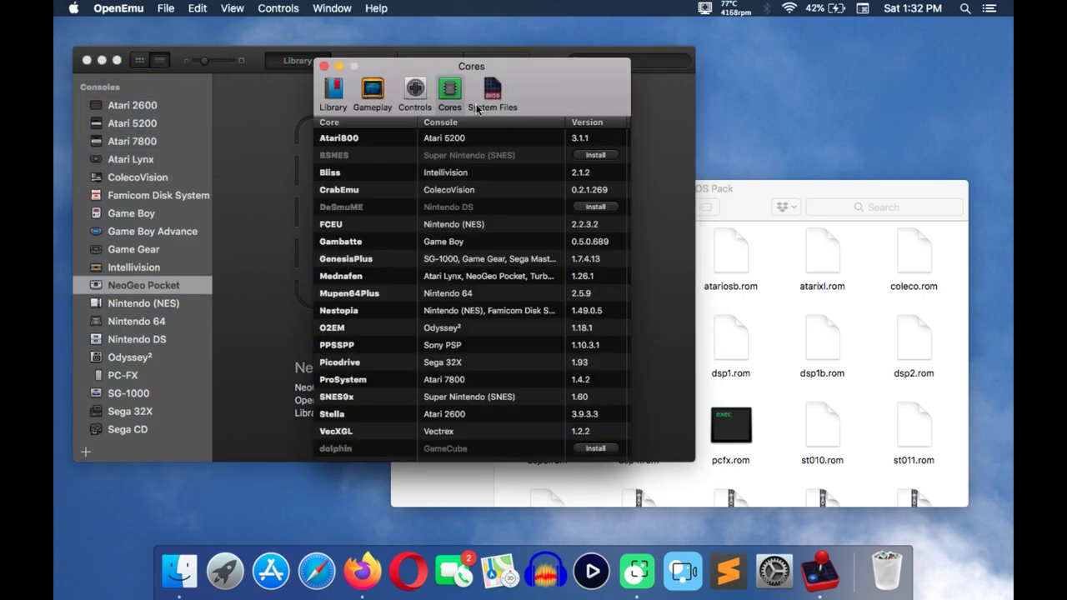
drag(453, 70, 451, 55)
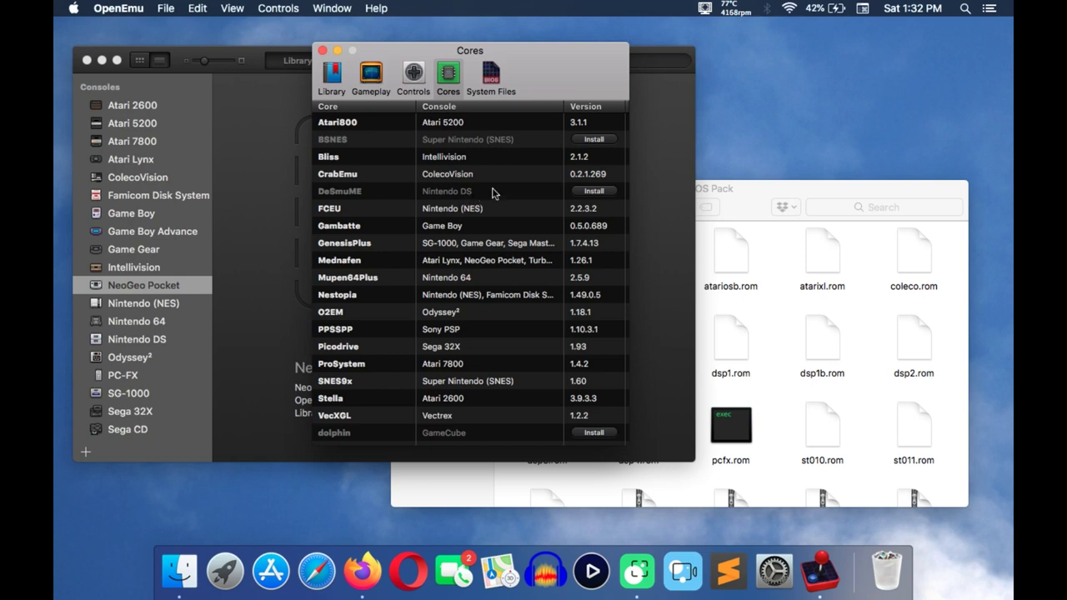
scroll(488, 315, down, 1)
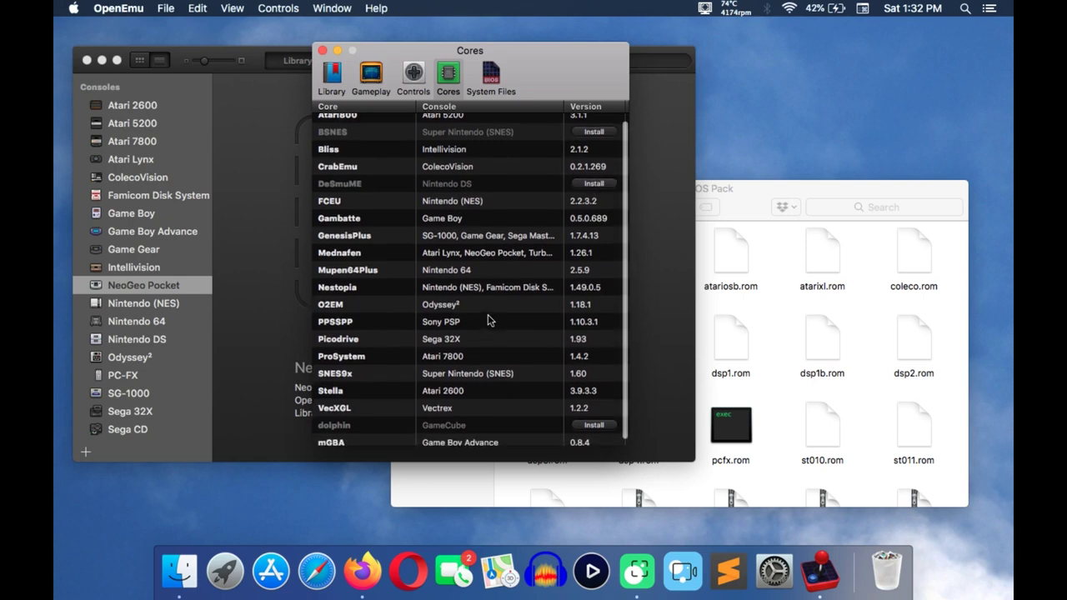
scroll(490, 320, down, 1)
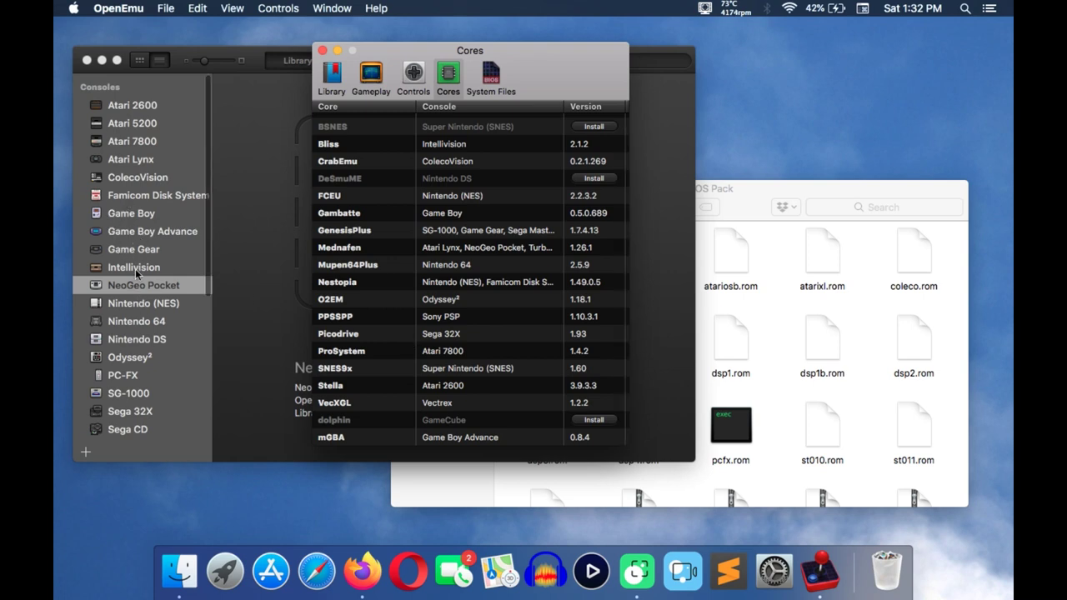
click(597, 420)
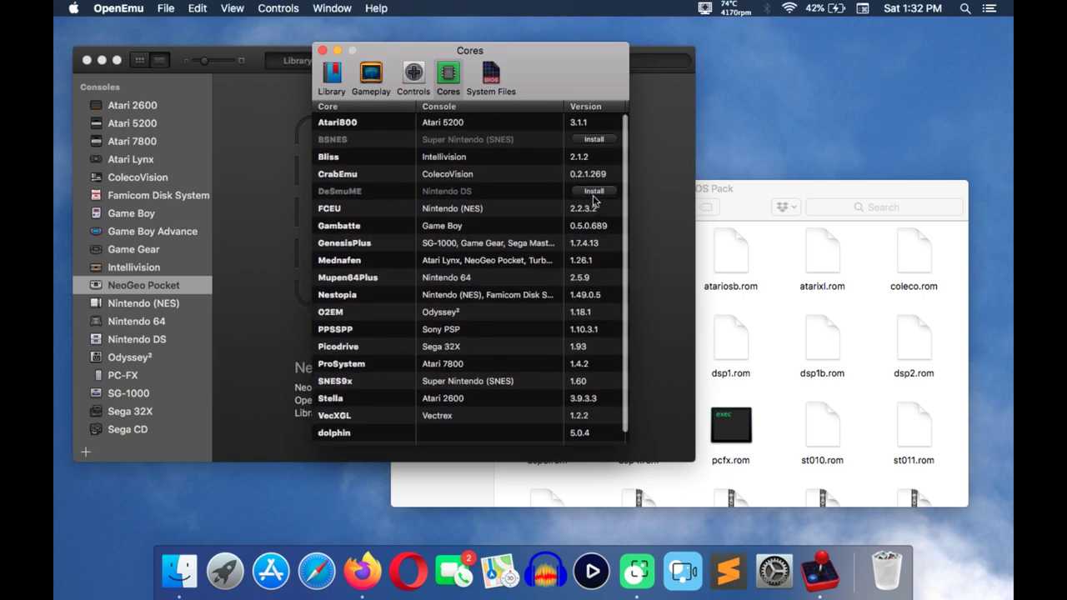
click(594, 192)
click(595, 139)
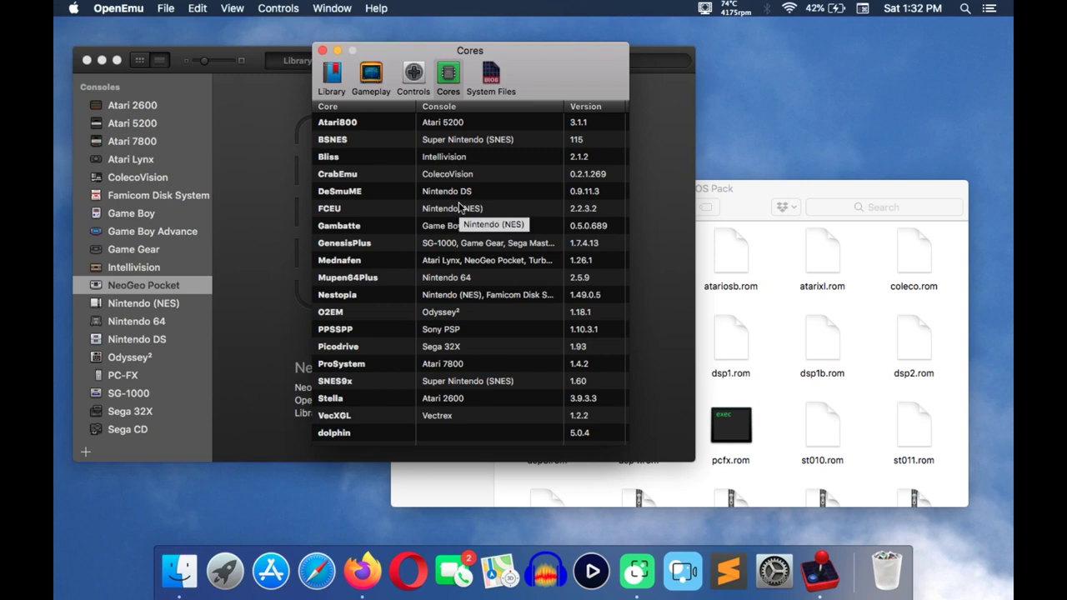
Step: Review the System Files list in the preferences to check which BIOS files are present for each core
click(493, 73)
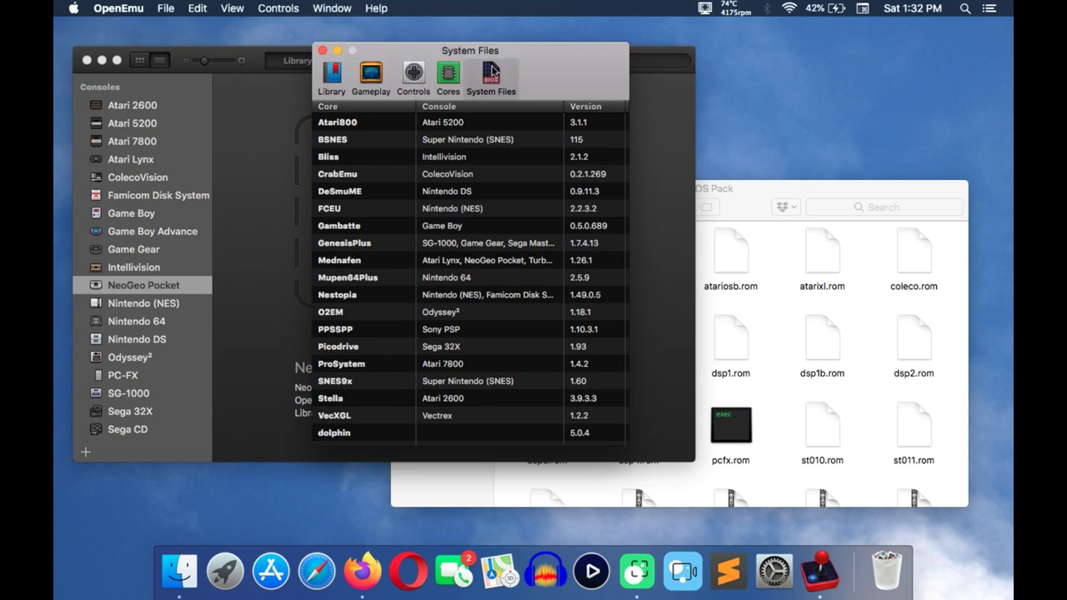
scroll(495, 357, down, 1)
scroll(497, 357, down, 5)
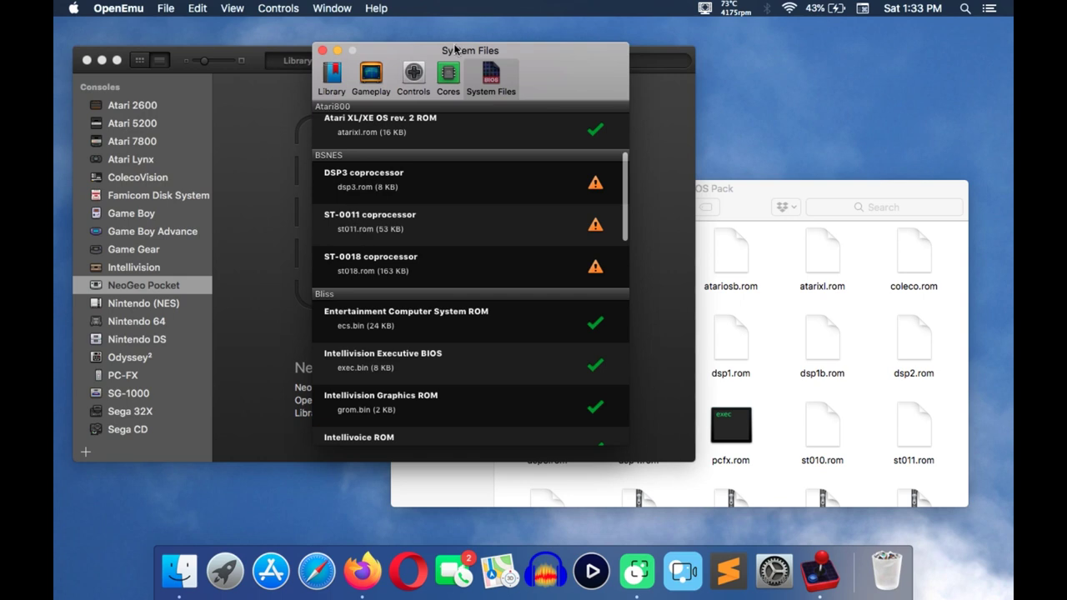
drag(457, 51, 824, 55)
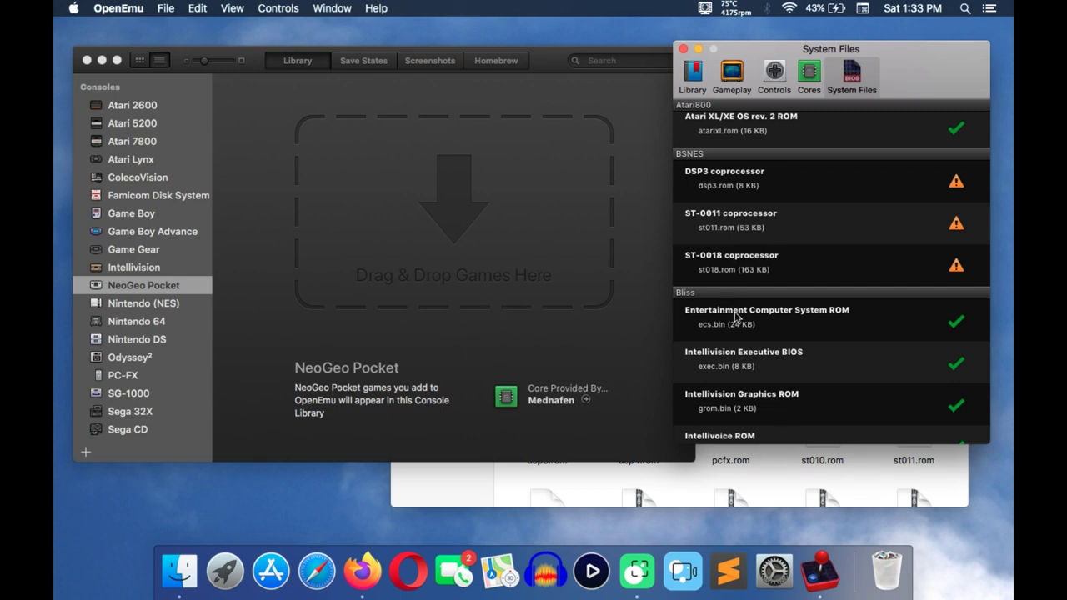
scroll(736, 315, down, 15)
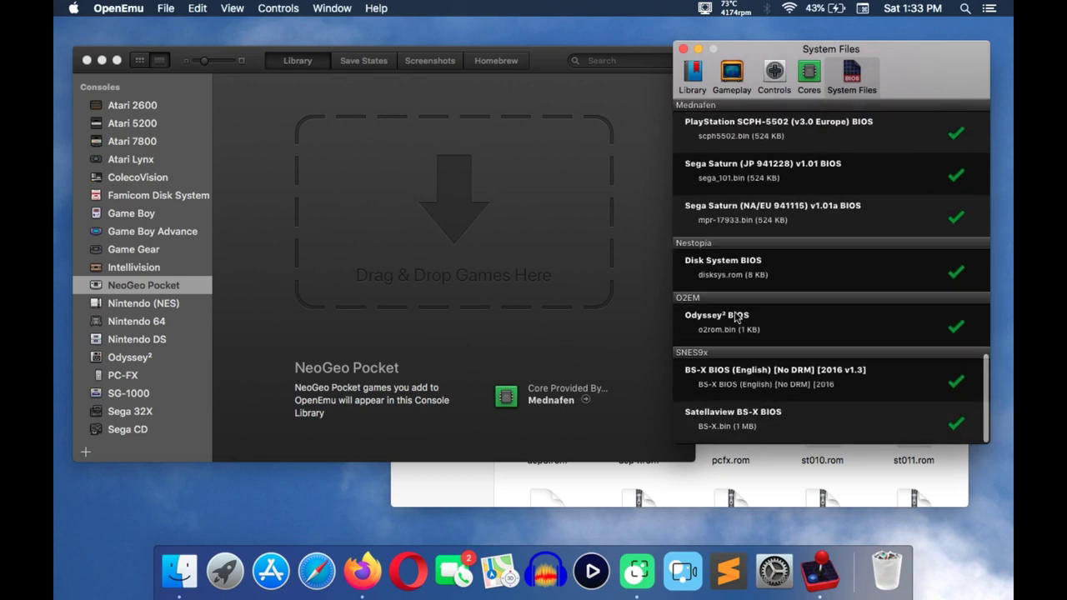
scroll(737, 316, up, 15)
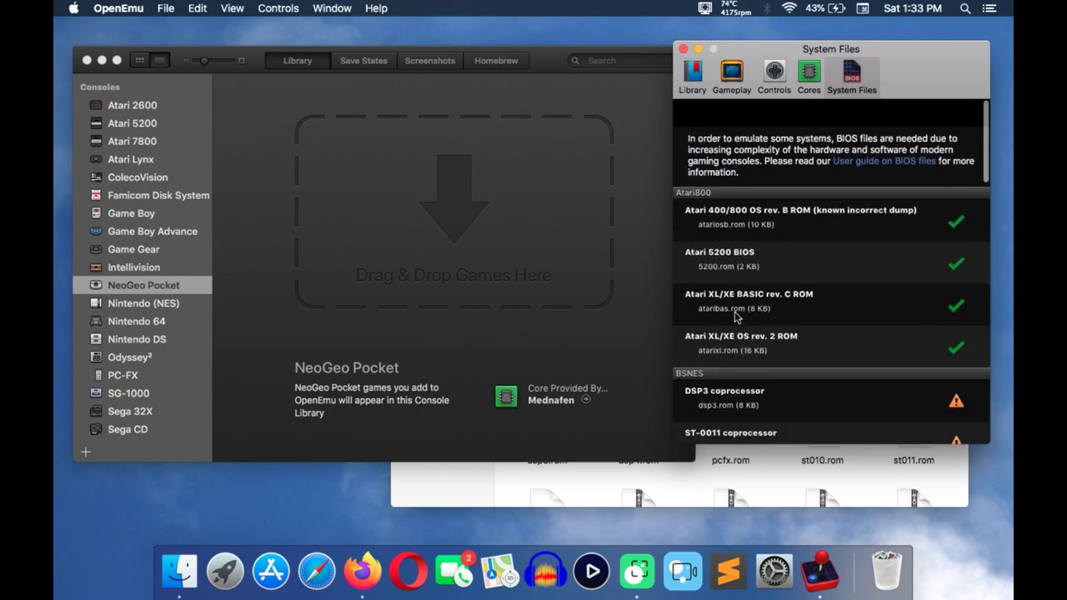
scroll(736, 315, down, 2)
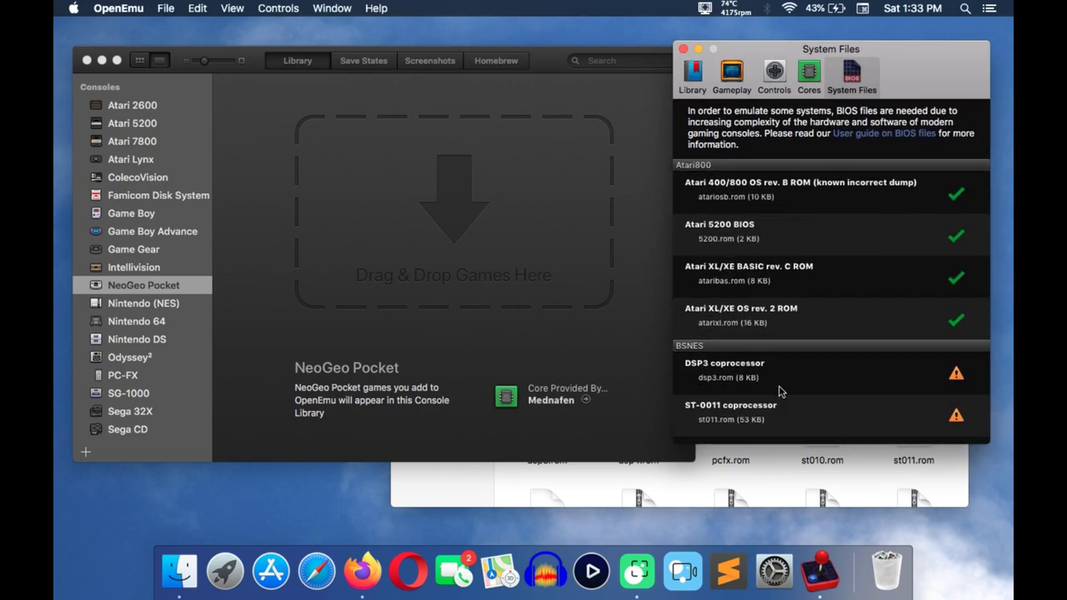
scroll(753, 288, down, 10)
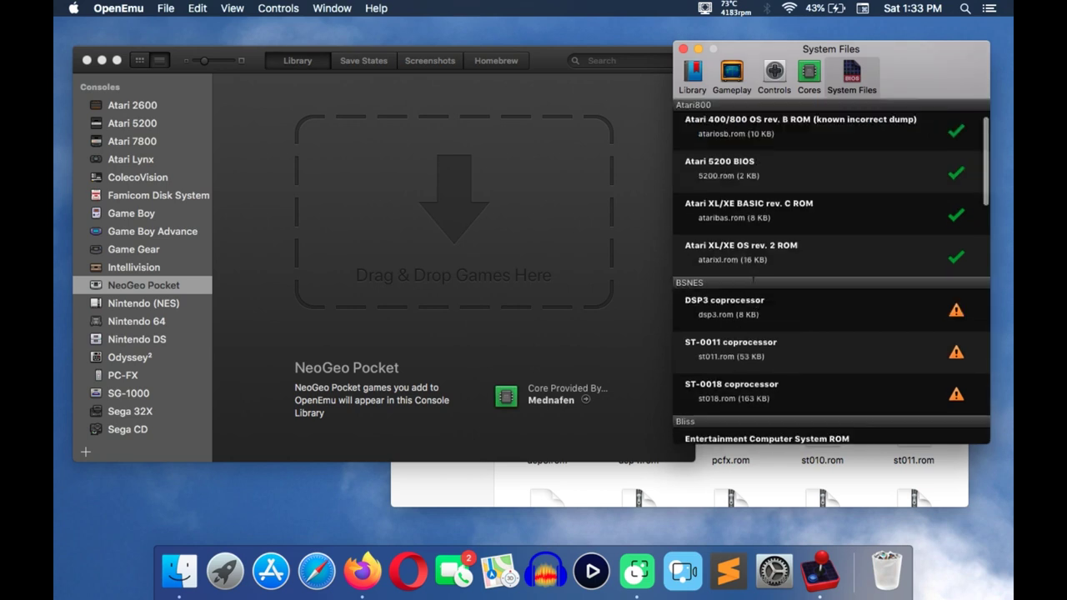
Step: Open the Controls preferences and move the window clear of the console list
click(775, 77)
drag(791, 49, 356, 68)
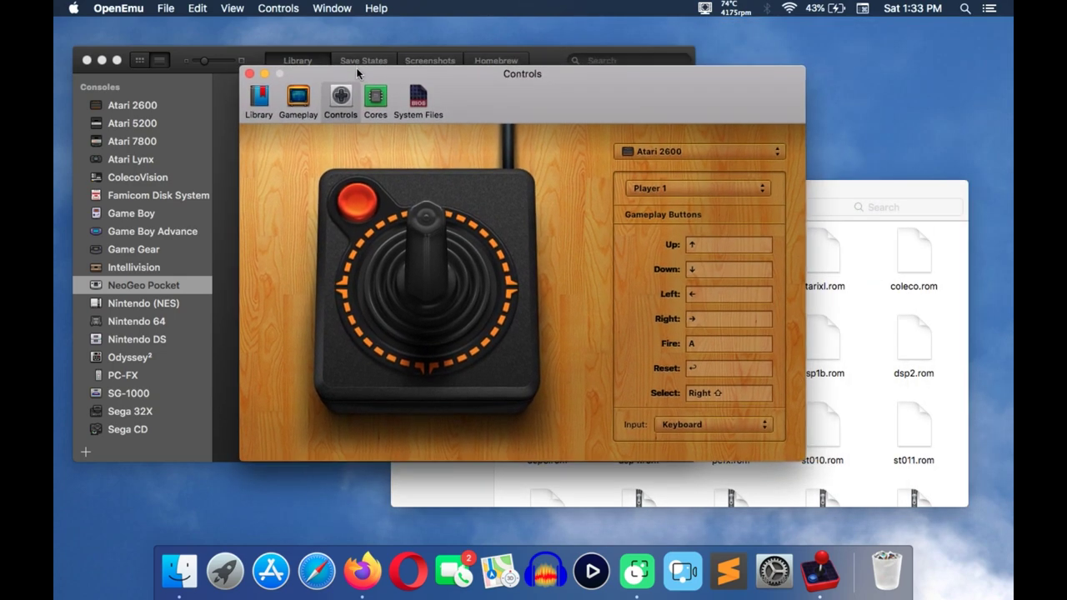
drag(552, 75, 639, 109)
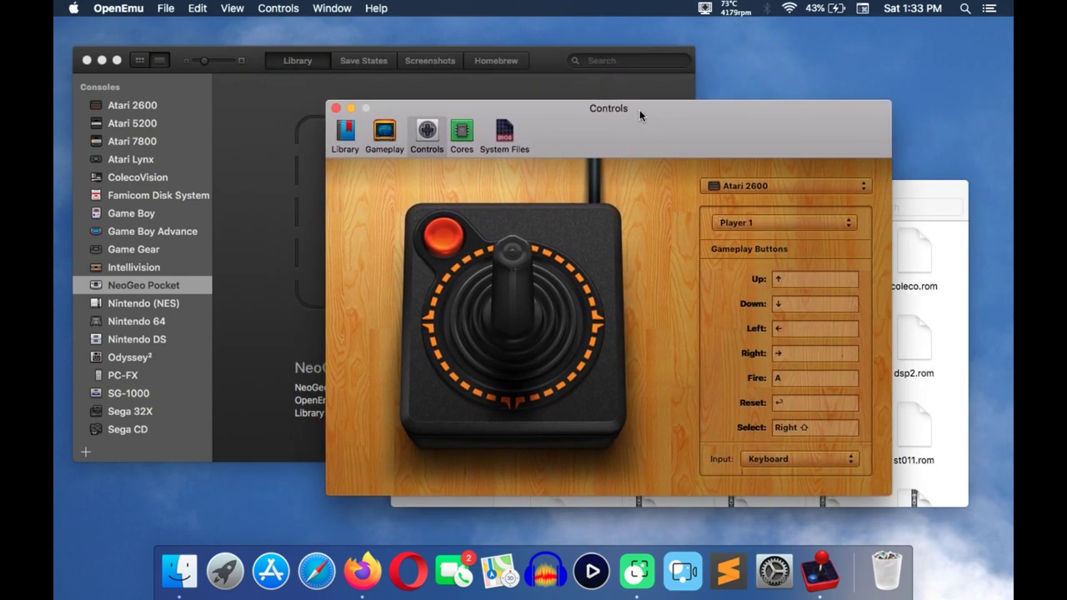
Step: Switch to Finder, go back to the Downloads folder and open the 165 GBA Rompack folder
click(906, 194)
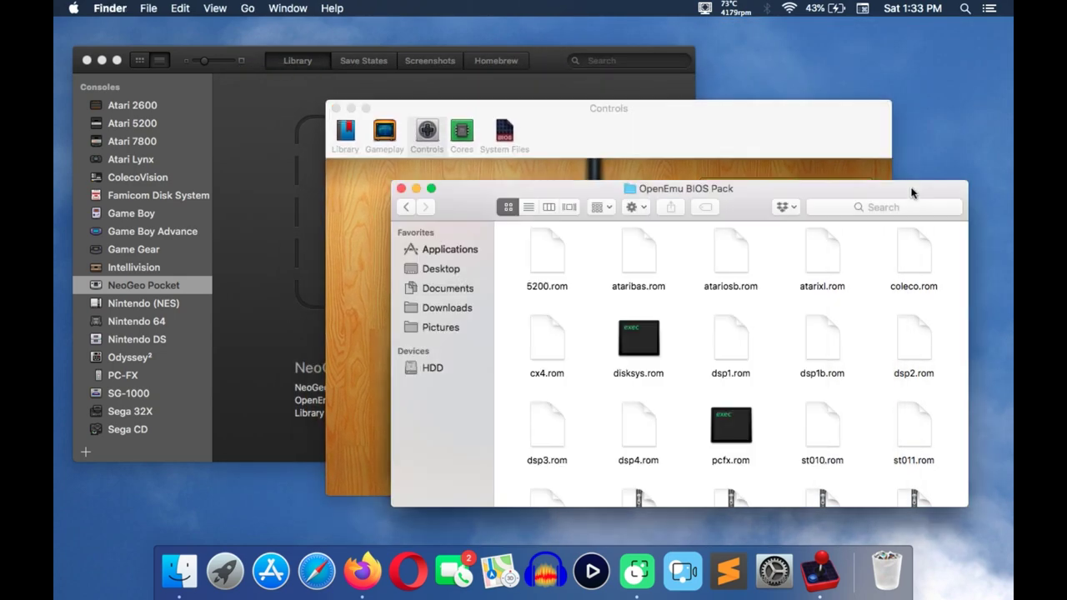
click(404, 207)
drag(559, 198, 703, 219)
double_click(697, 267)
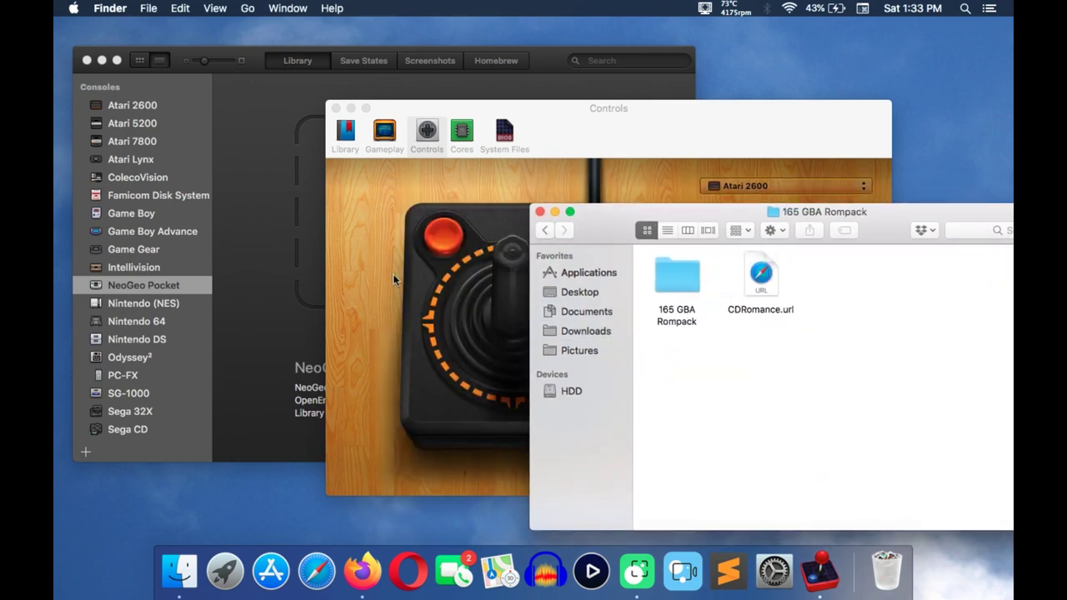
Step: Choose Game Boy Advance in OpenEmu's control settings and map Start to Return and Select to Right Shift
click(393, 273)
click(729, 185)
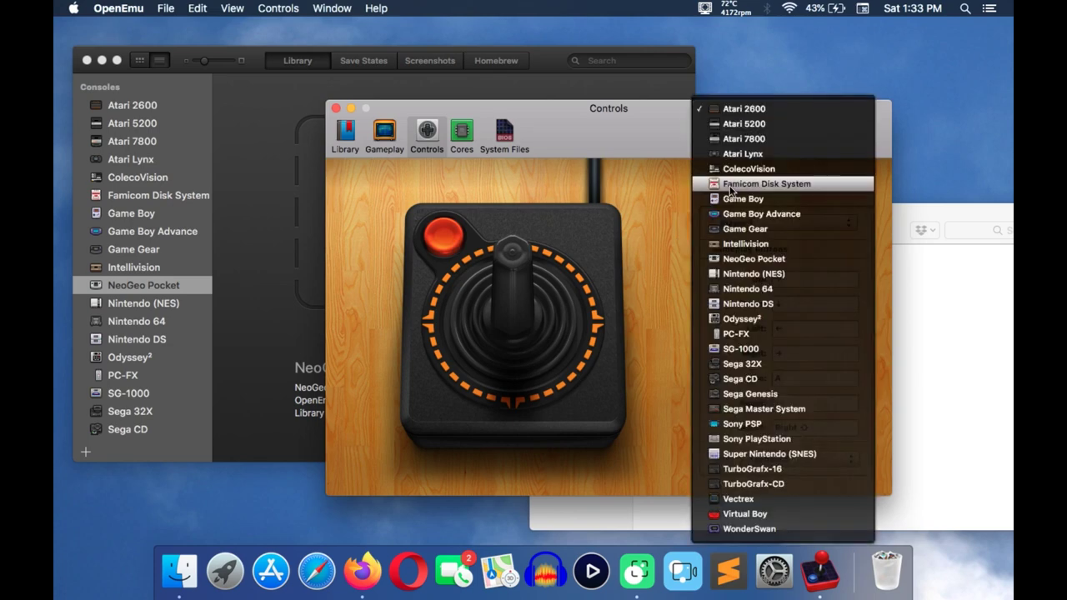
click(781, 214)
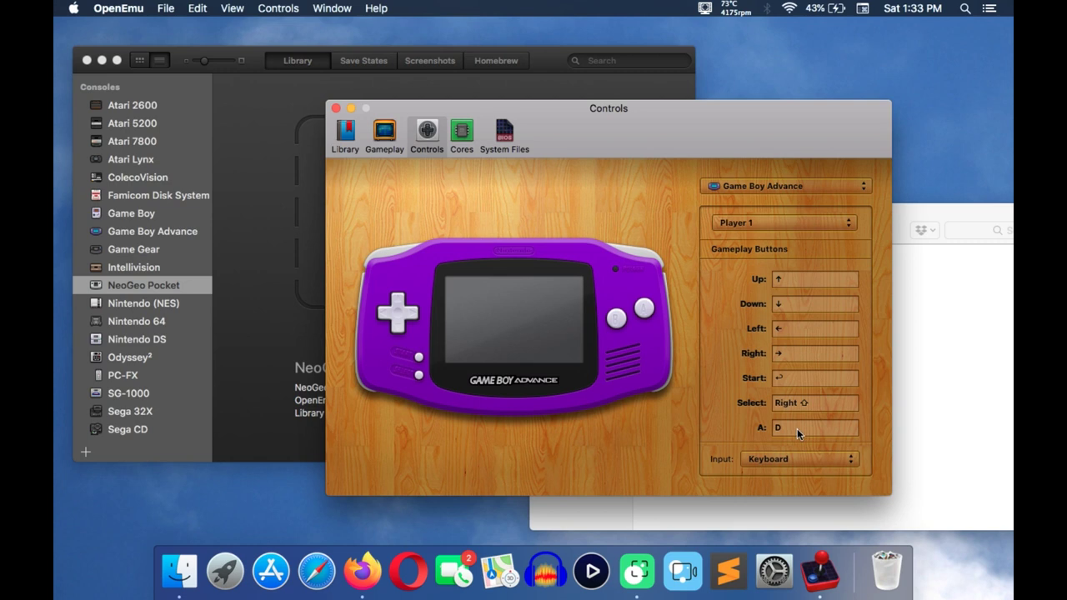
click(807, 381)
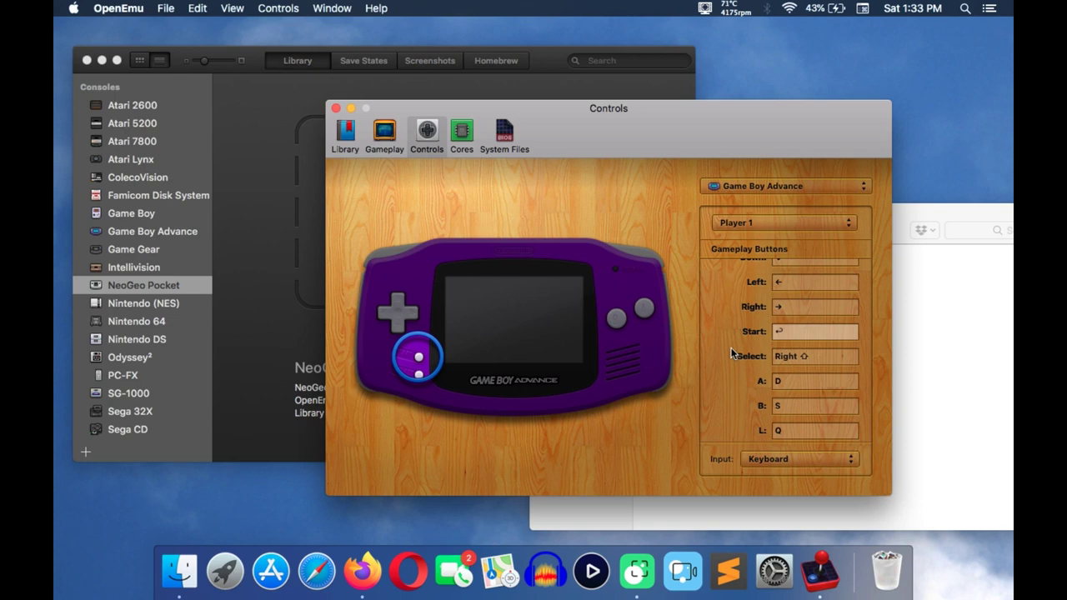
key(Return)
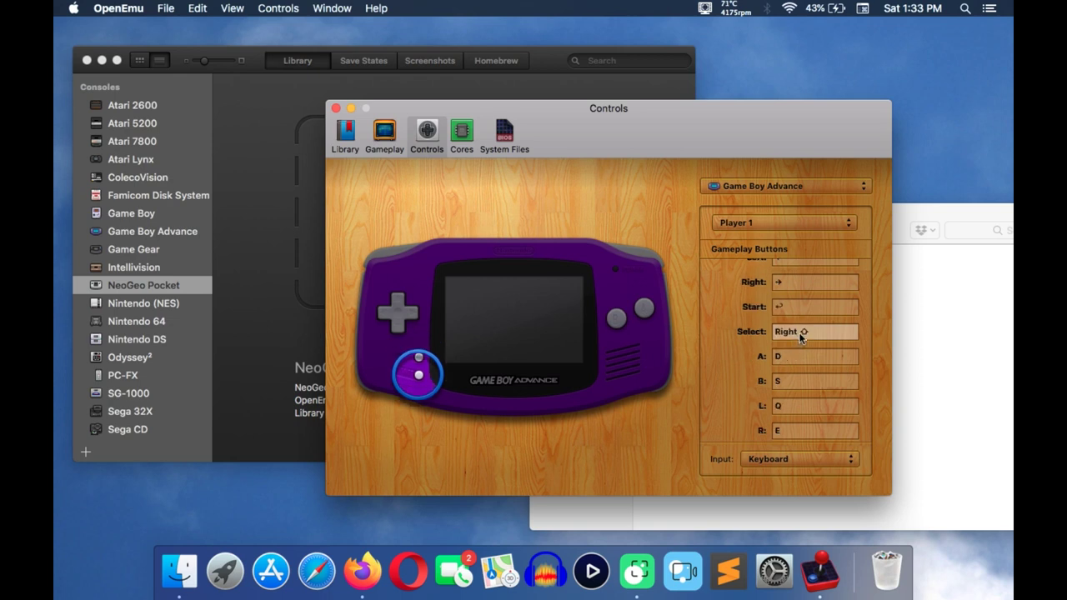
key(Shift_R)
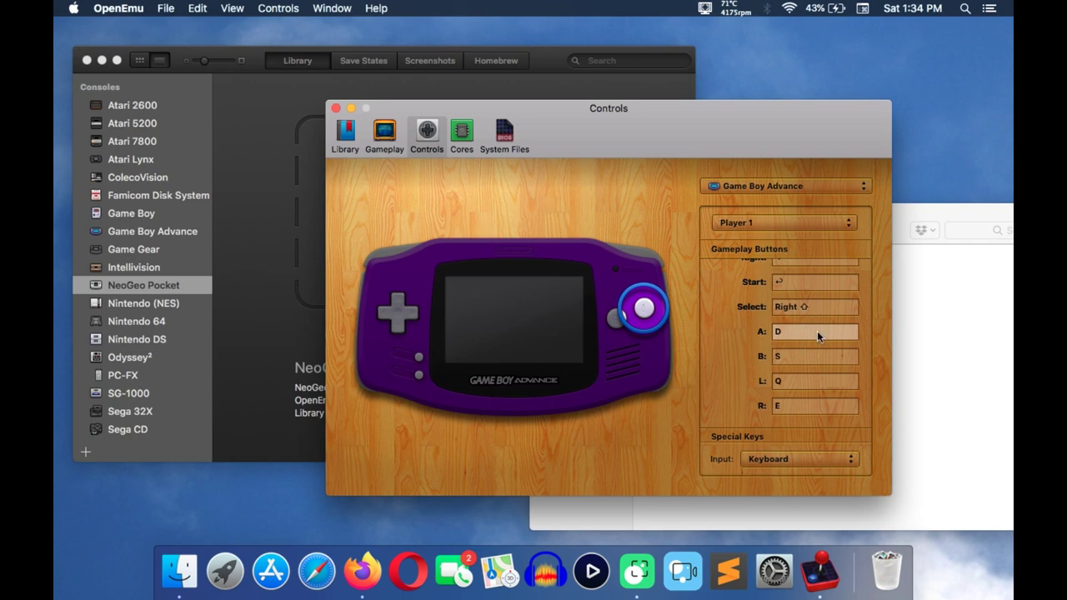
Step: Map the Game Boy Advance gameplay buttons A to Z, B to X, L to A and R to S
key(z)
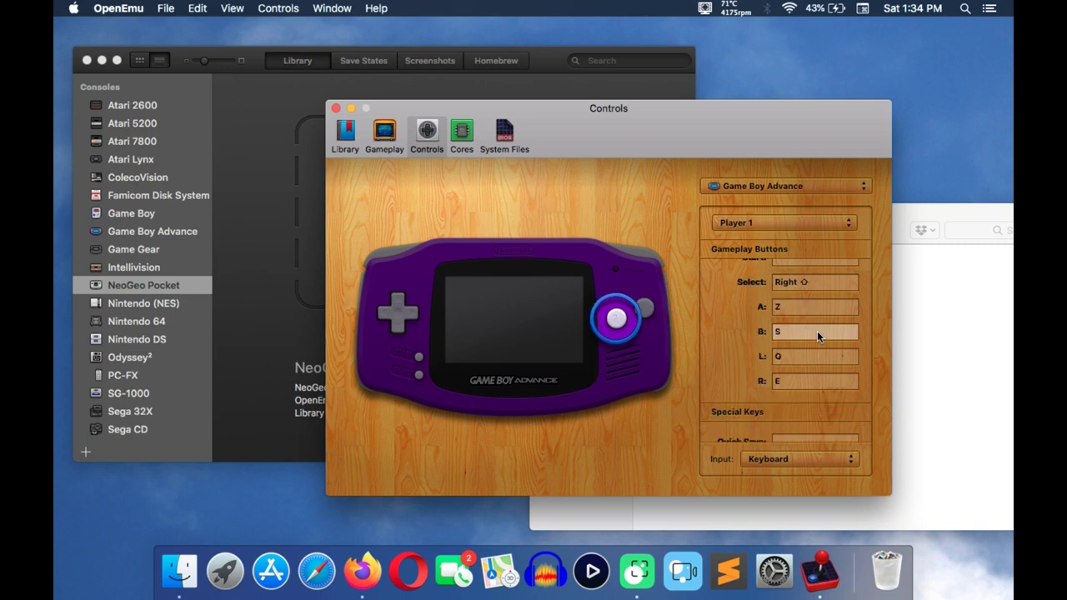
key(x)
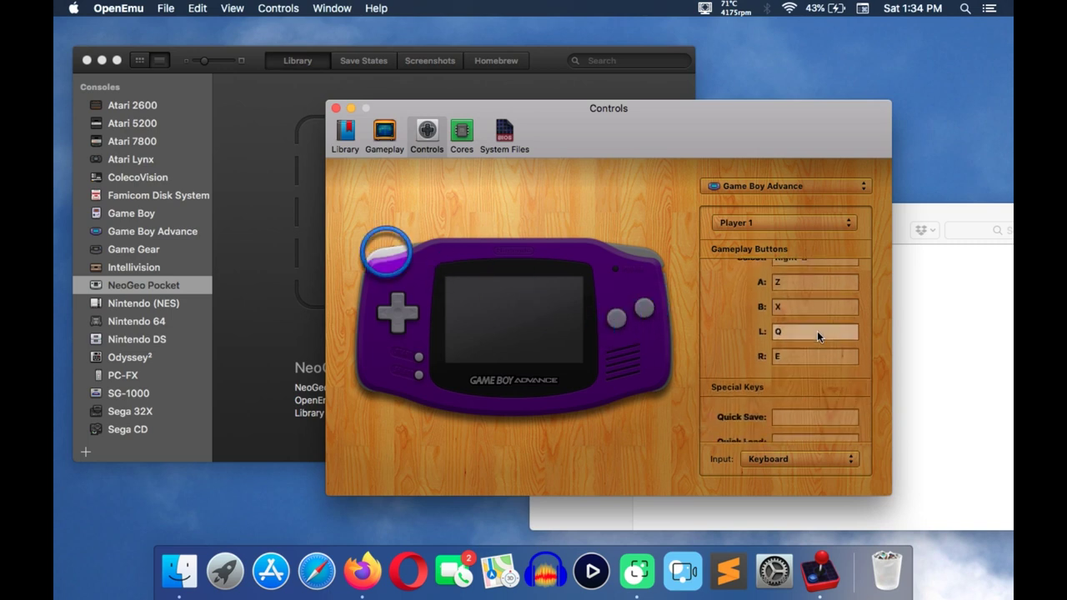
key(a)
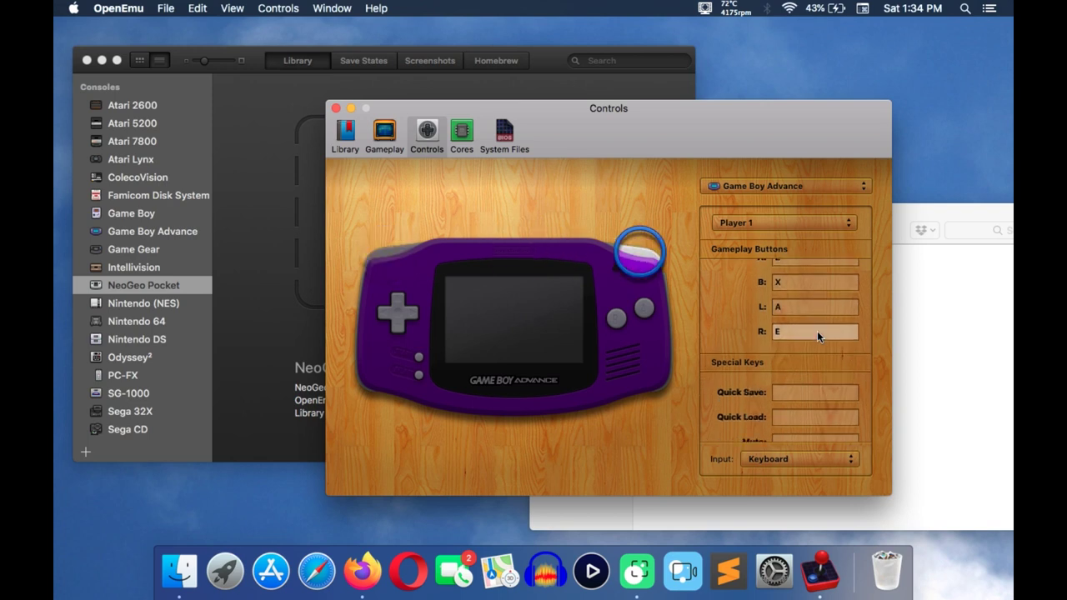
key(s)
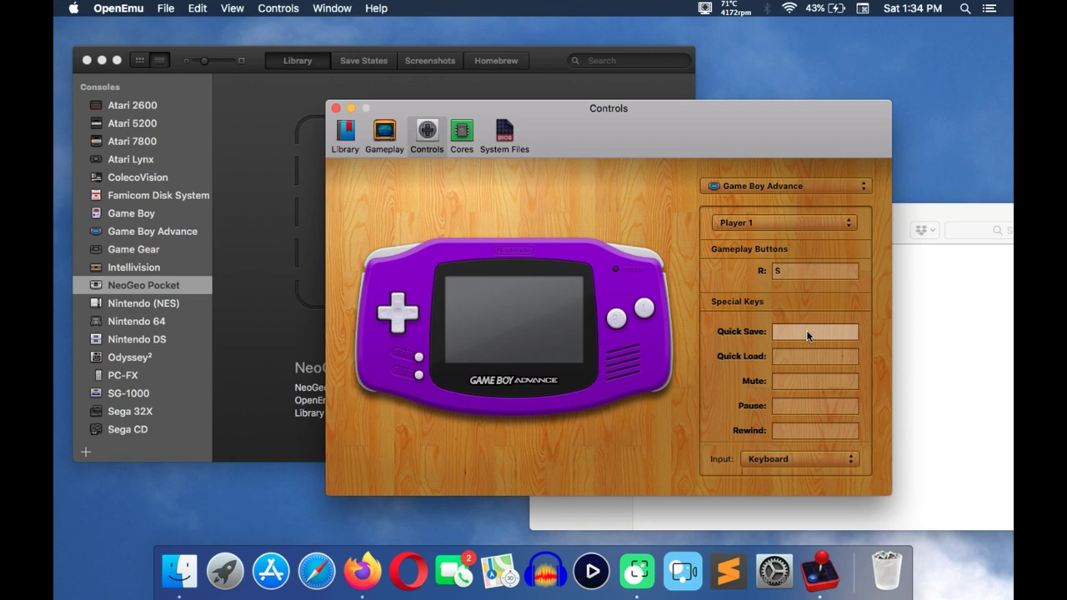
Step: Map the Quick Save special key to Left Shift and review the Game Boy Advance key mappings
scroll(782, 317, up, 2)
scroll(781, 317, down, 3)
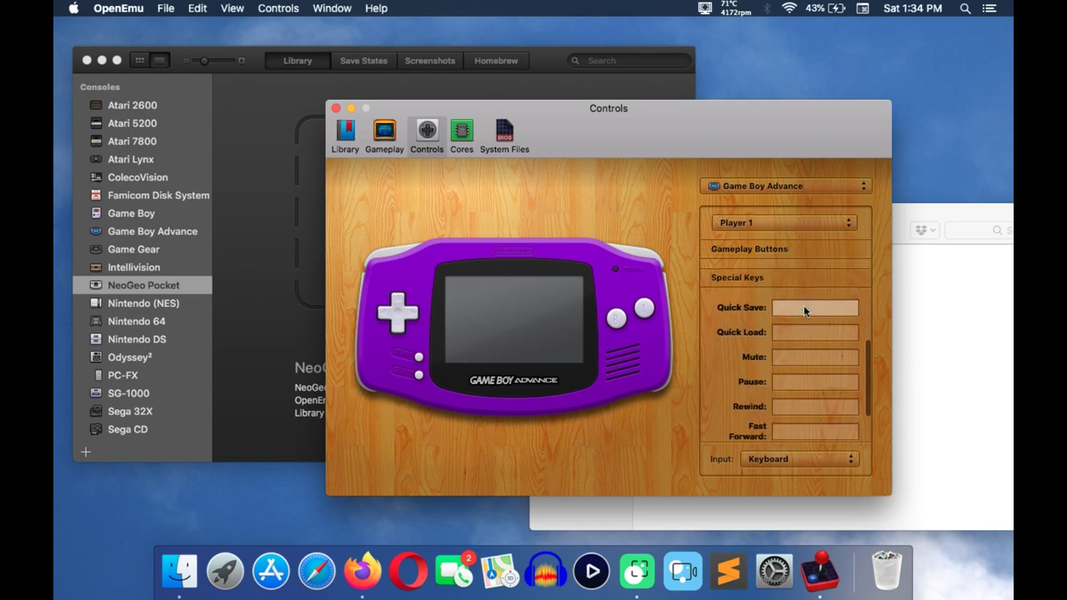
click(804, 308)
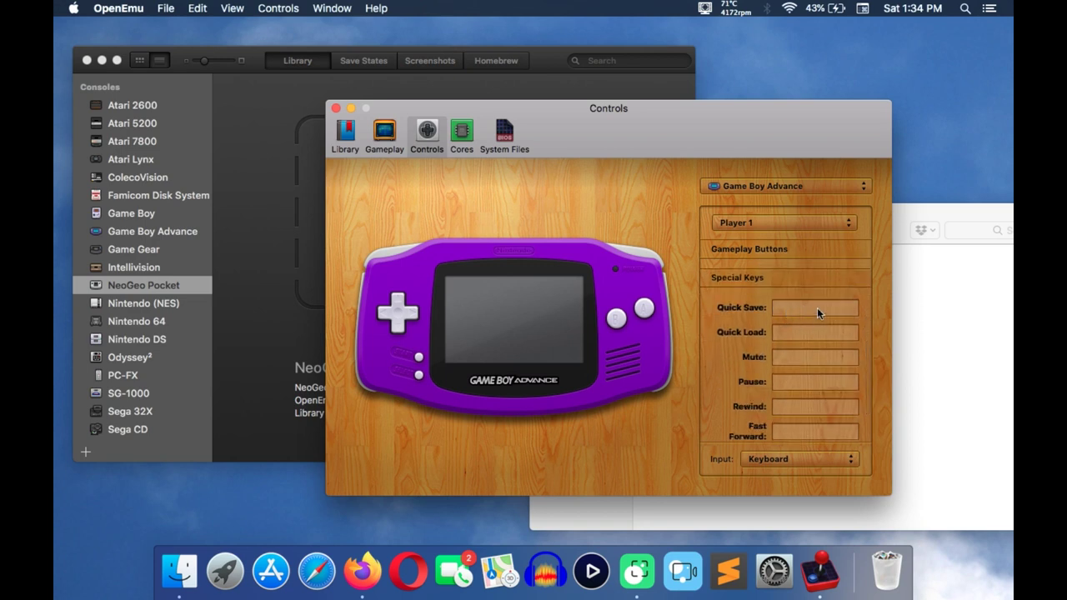
click(817, 307)
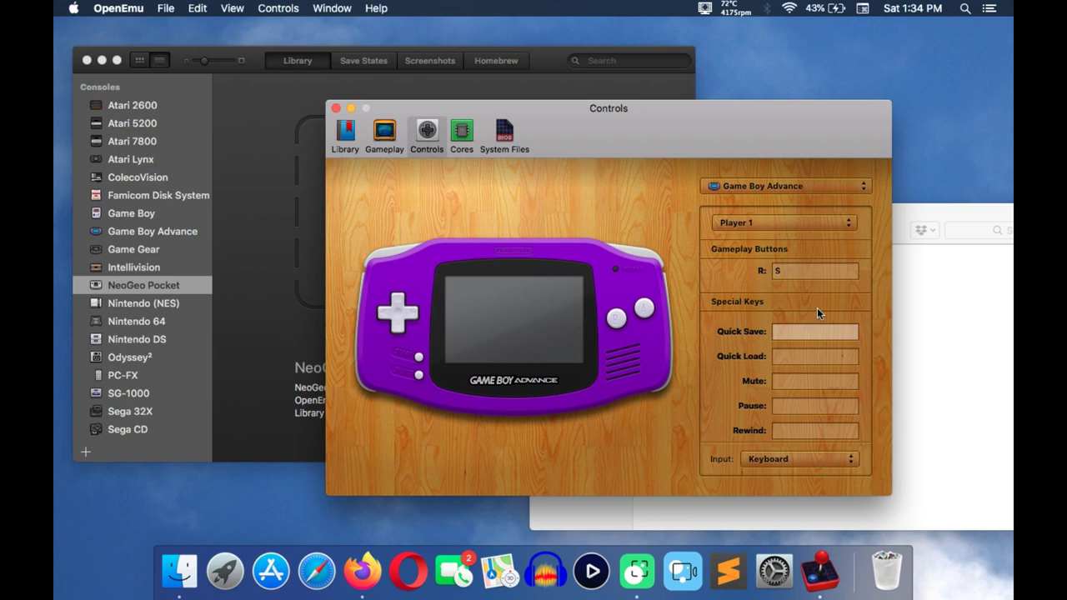
key(shift)
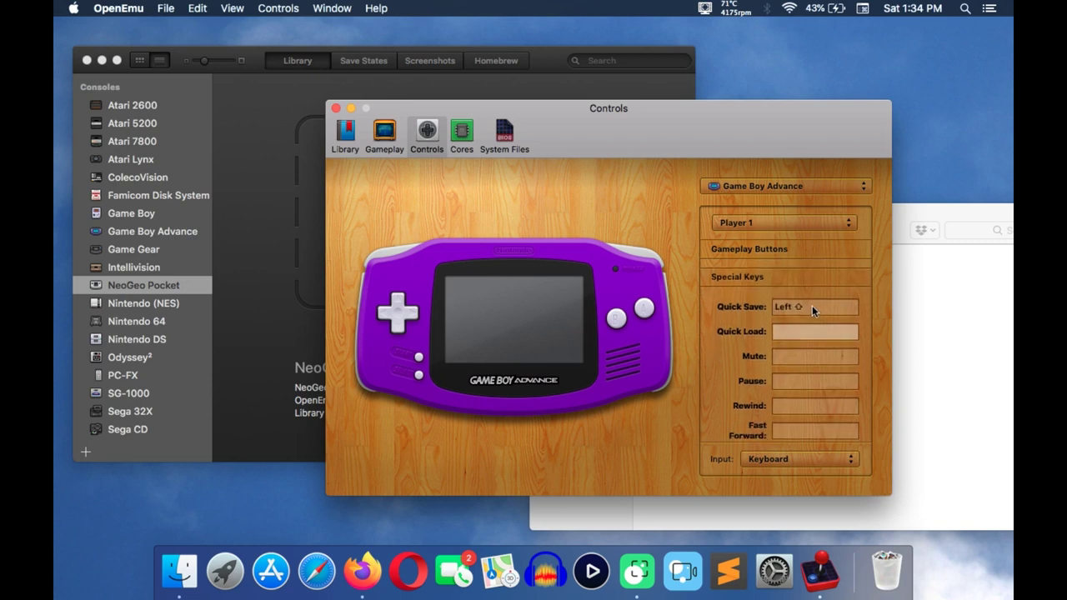
scroll(812, 305, up, 1)
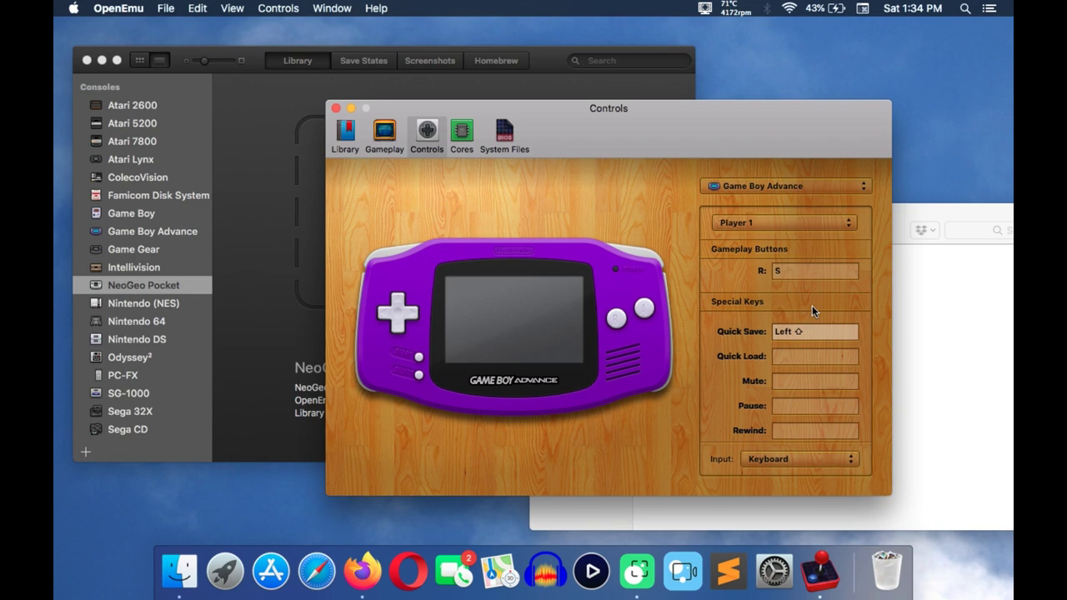
scroll(818, 317, up, 5)
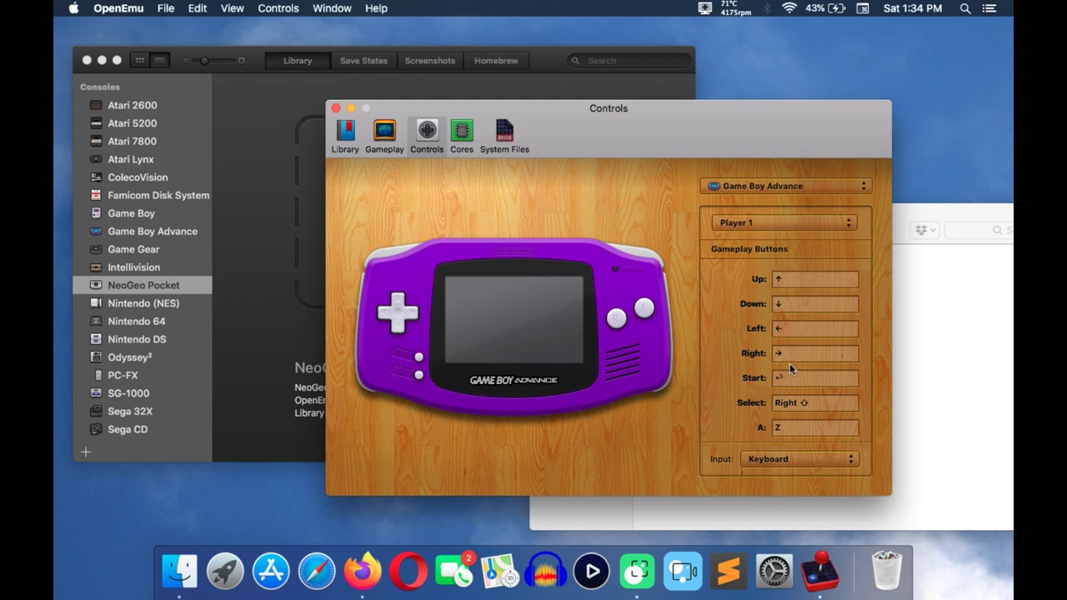
scroll(795, 413, down, 3)
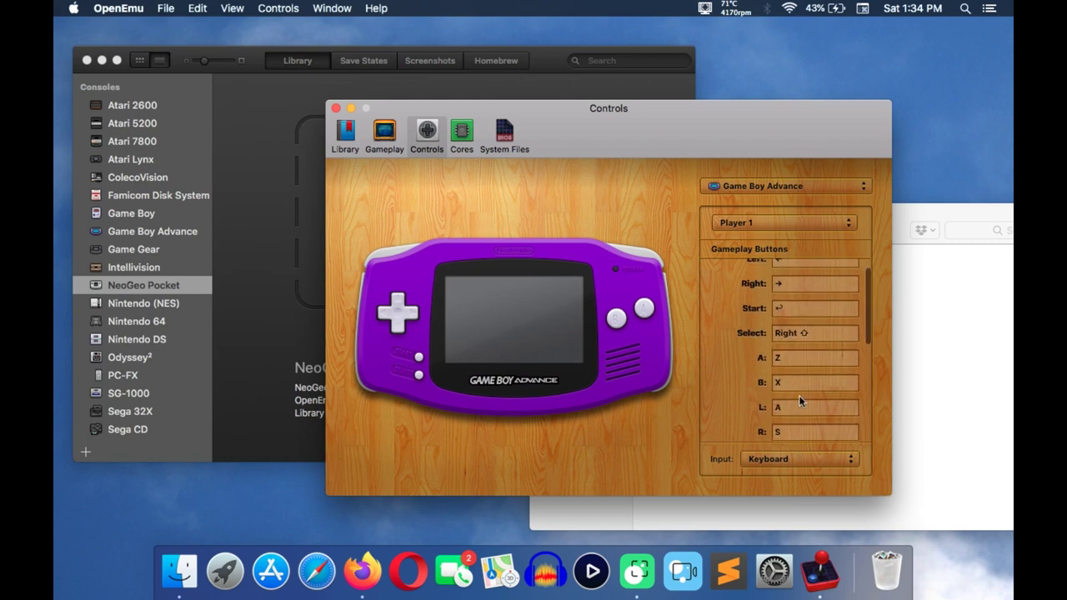
scroll(803, 393, down, 1)
scroll(794, 386, up, 4)
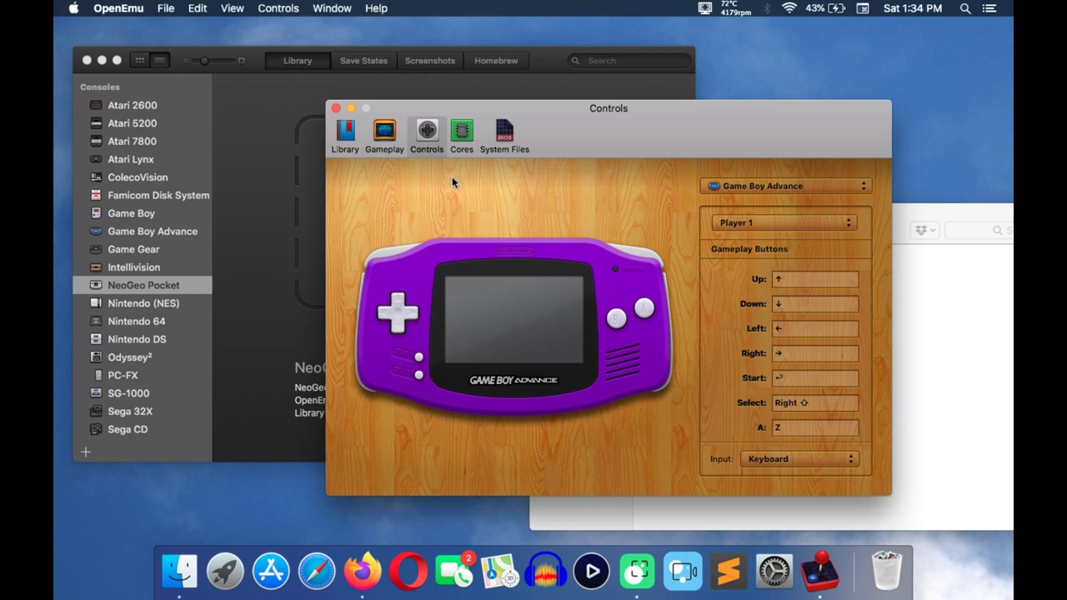
Step: Set the display filter in the Gameplay preferences to HQ2x
click(390, 131)
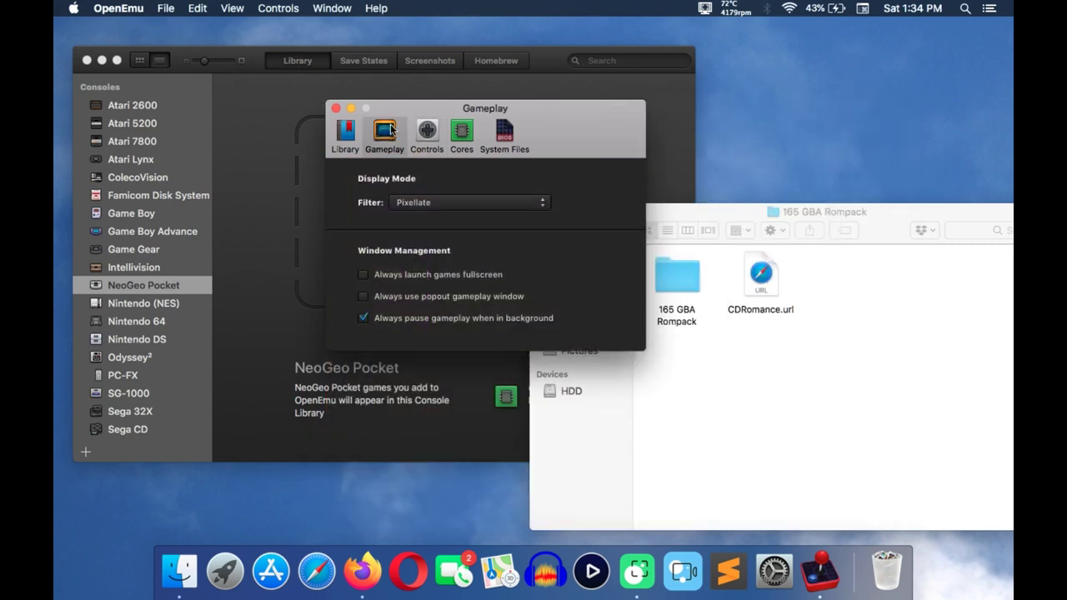
click(444, 205)
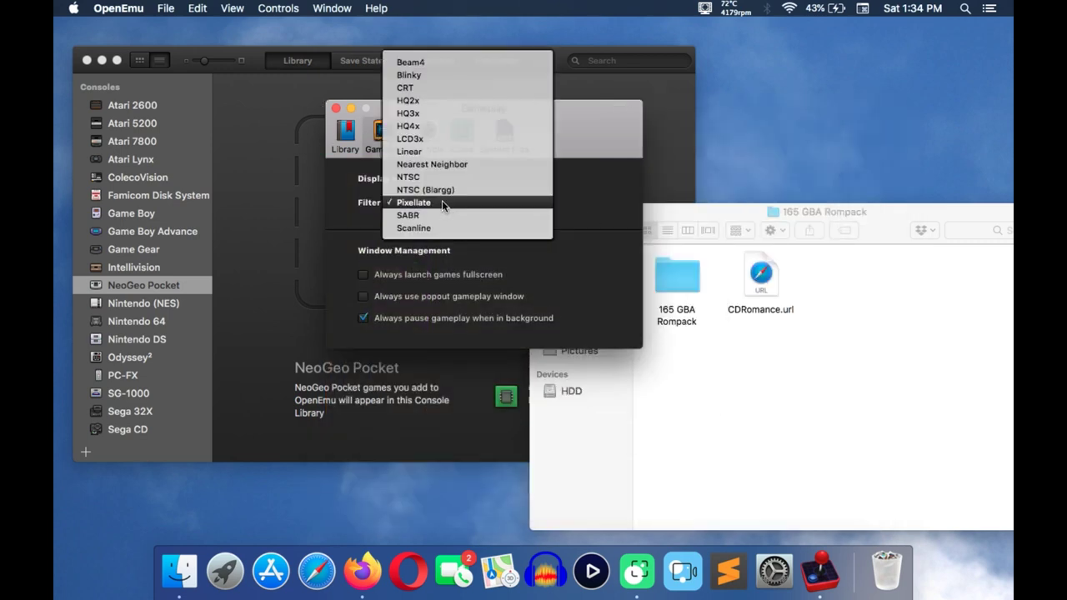
click(440, 102)
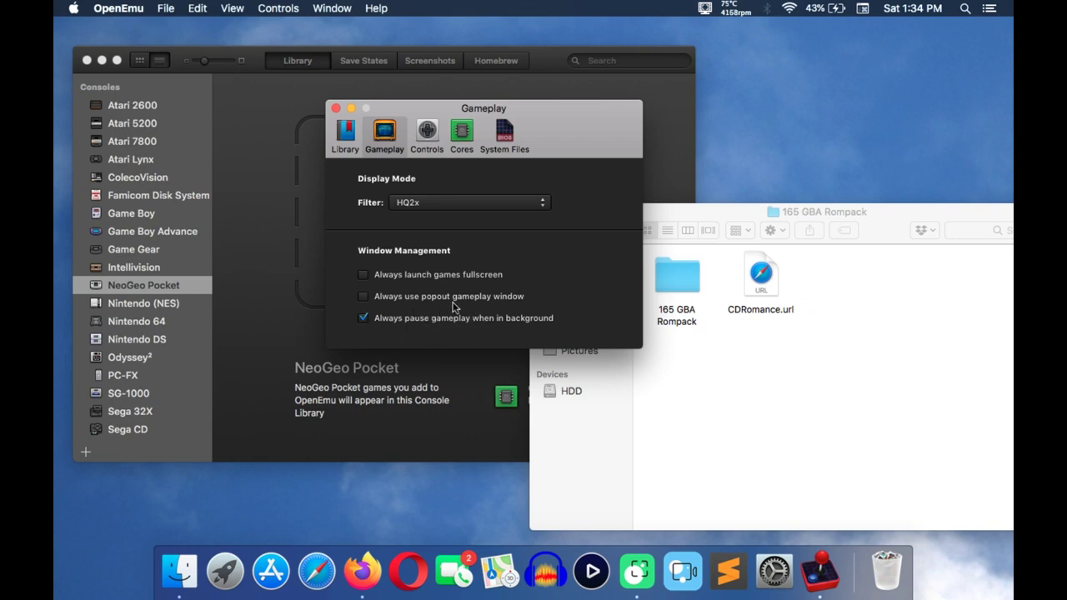
Step: Open the Library preferences with the window moved clear of the console library, and open the nested 165 GBA Rompack folder in Finder
click(345, 133)
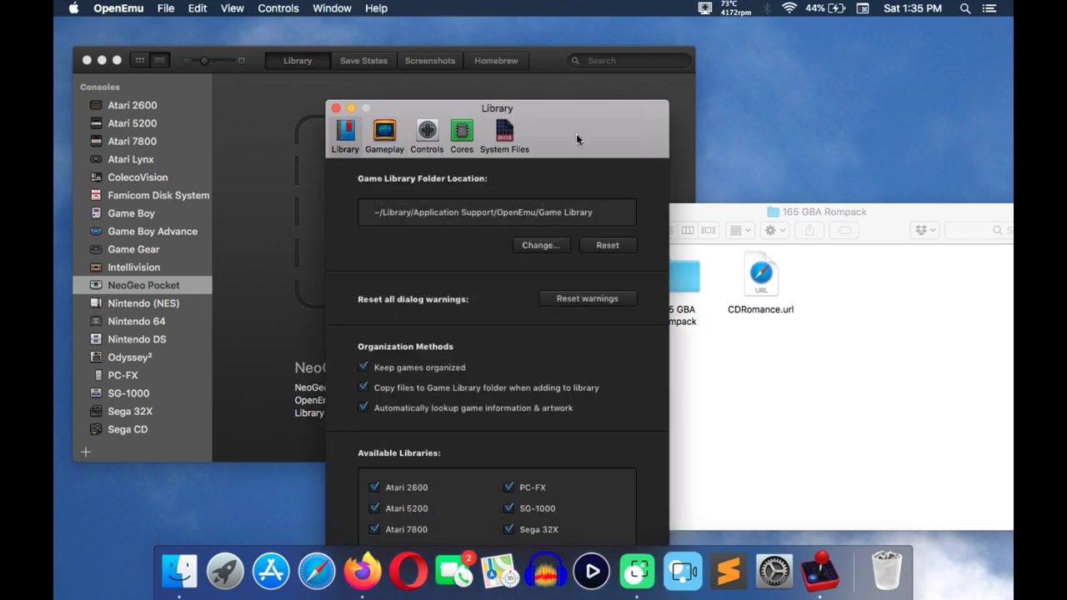
drag(576, 137, 819, 58)
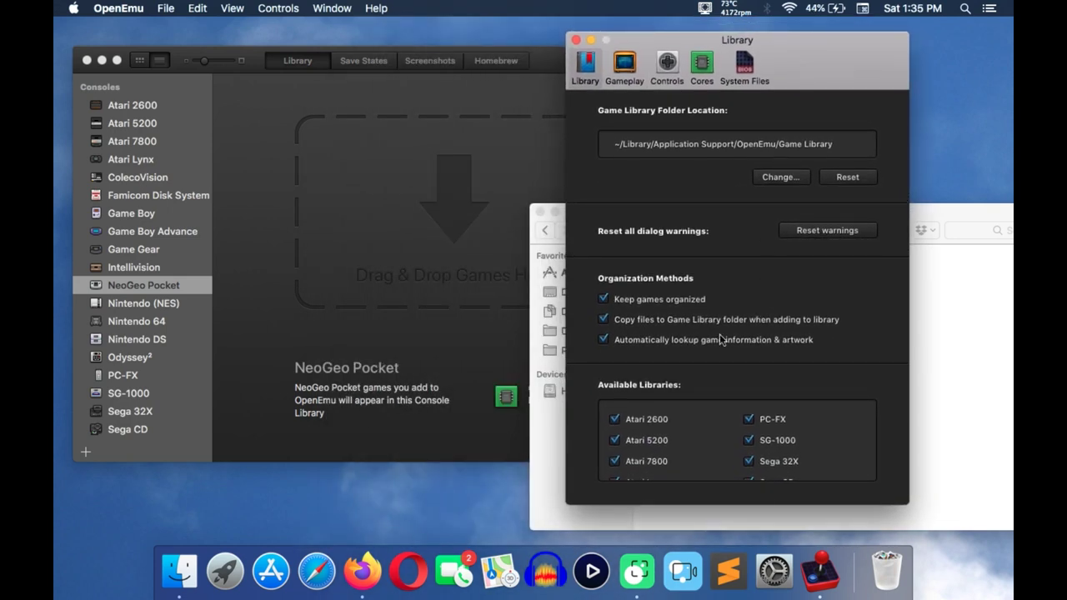
click(945, 313)
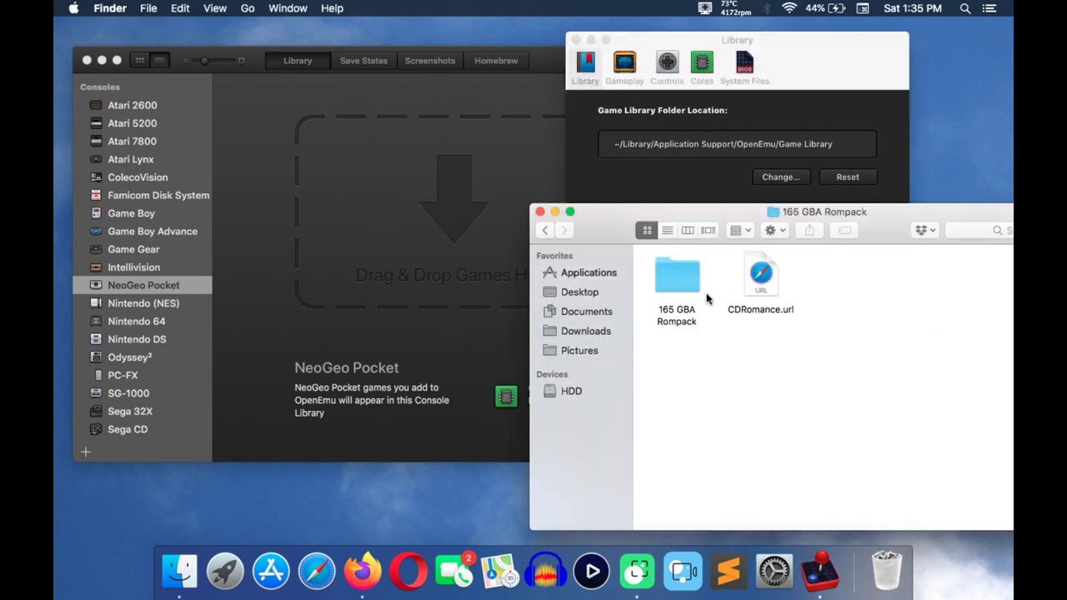
double_click(665, 288)
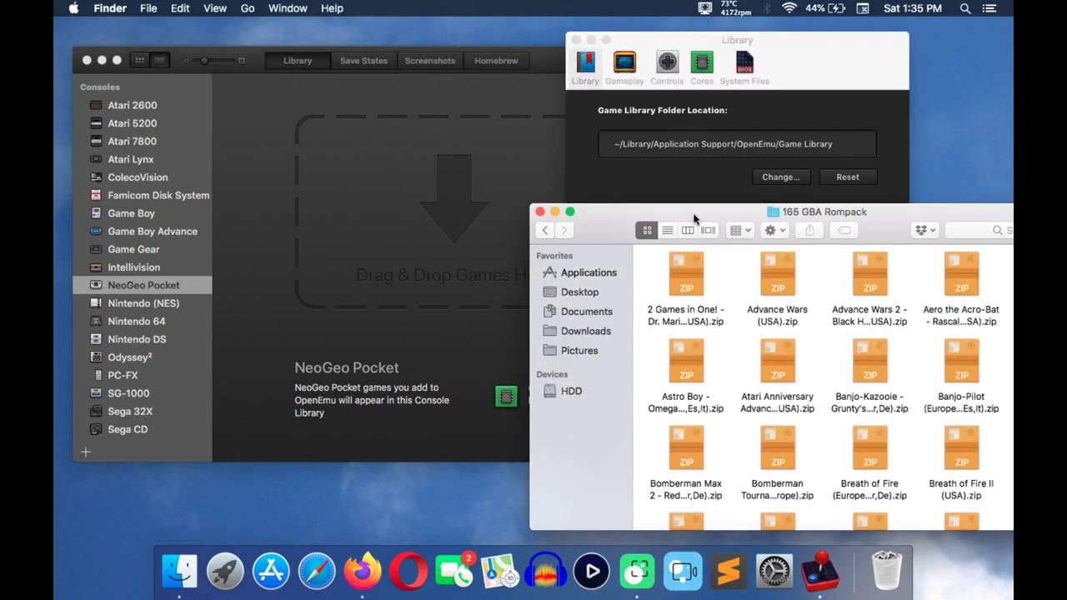
Step: Return to OpenEmu's Library preferences, look through the available libraries and close the preferences window
click(659, 178)
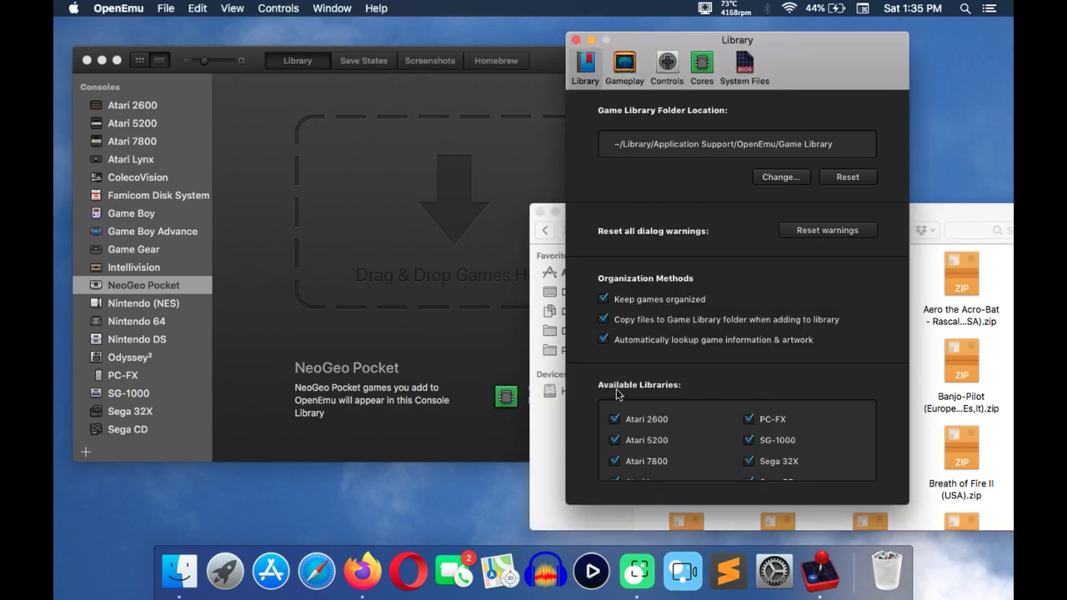
scroll(649, 406, down, 3)
scroll(652, 400, down, 5)
scroll(682, 453, up, 4)
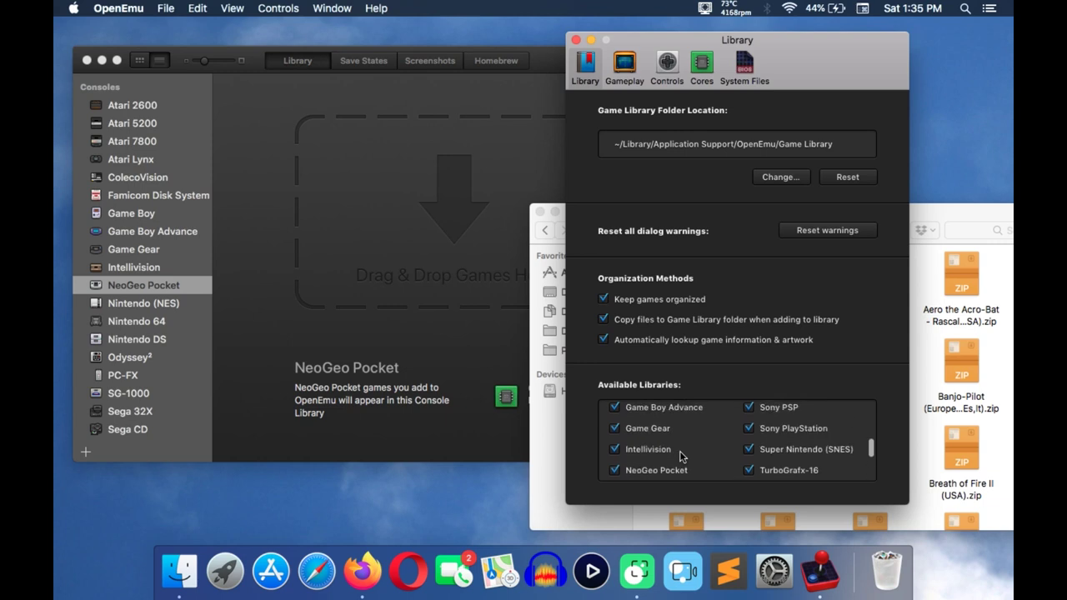
click(575, 42)
Step: Import all the zipped ROMs from Finder's 165 GBA Rompack folder into OpenEmu and show the Game Boy Advance library
click(833, 230)
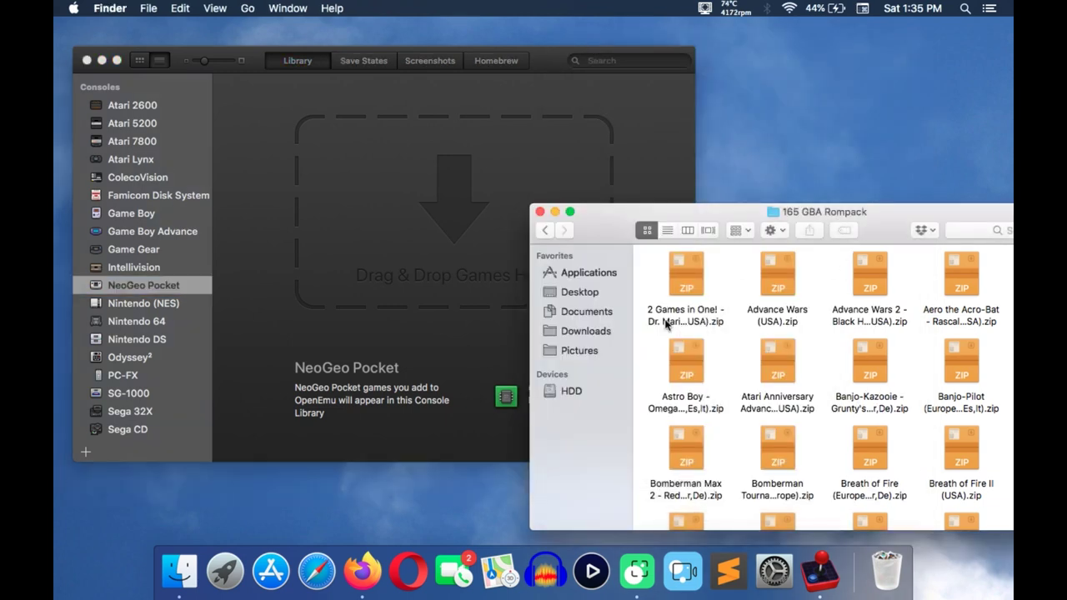
key(super+a)
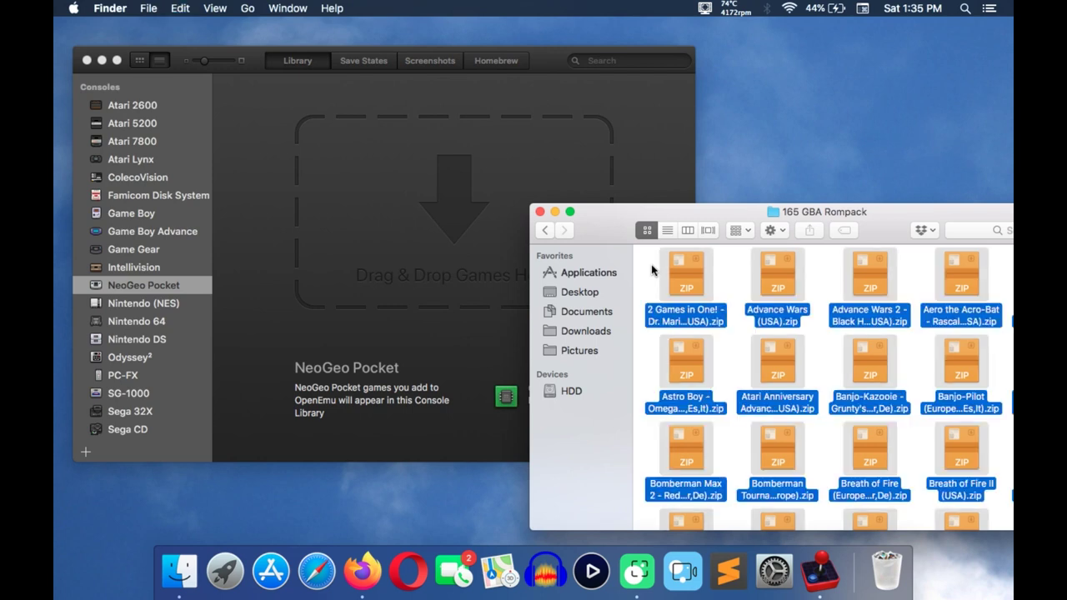
drag(691, 273, 444, 223)
drag(697, 260, 448, 141)
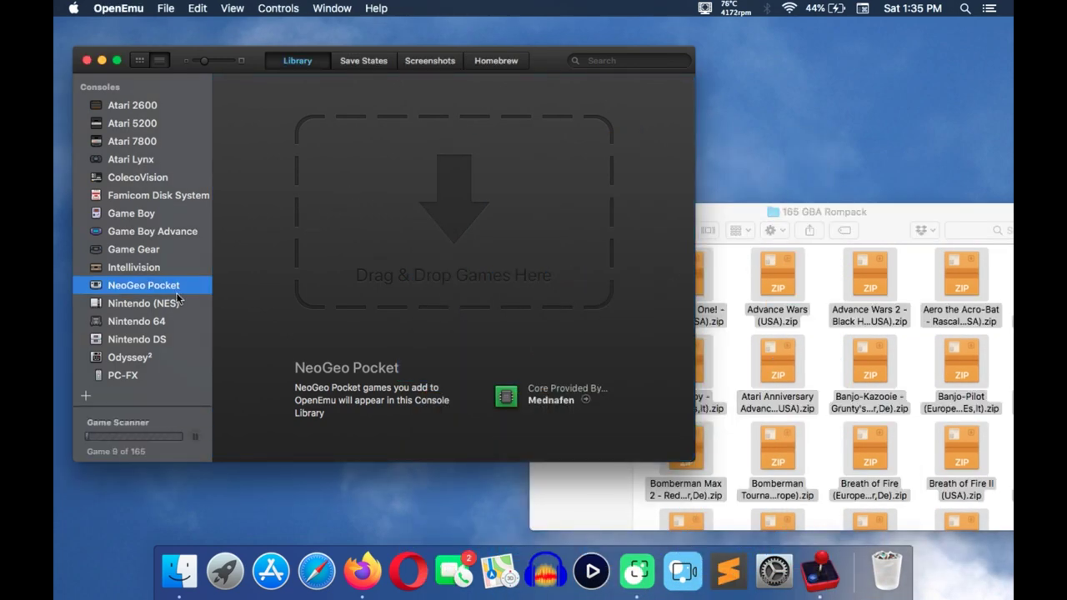
click(166, 235)
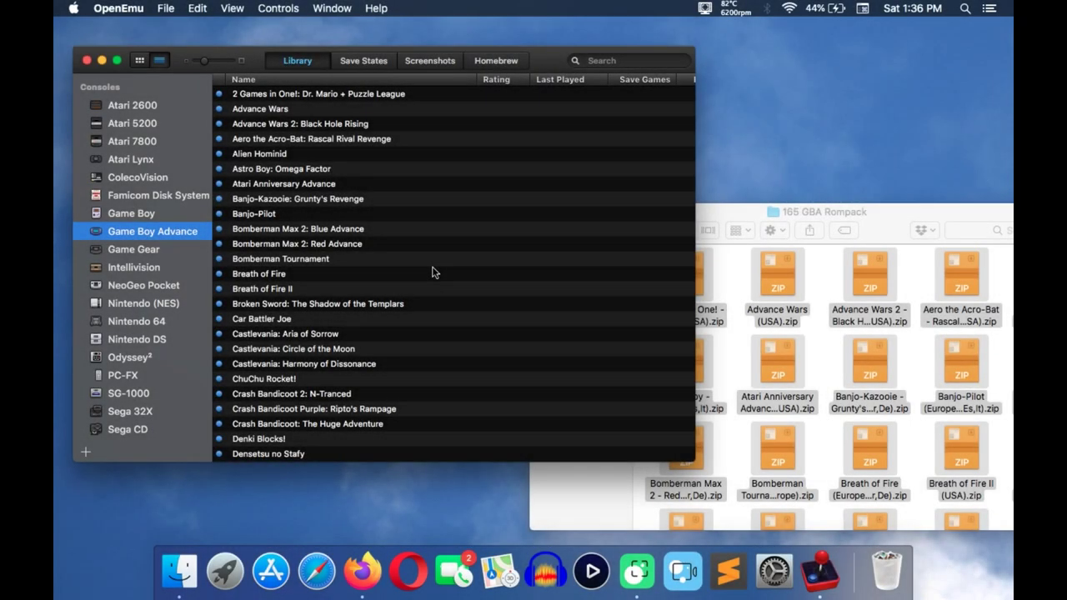
Step: Turn on the display of ROM names in the game list, and turn it off again
click(234, 7)
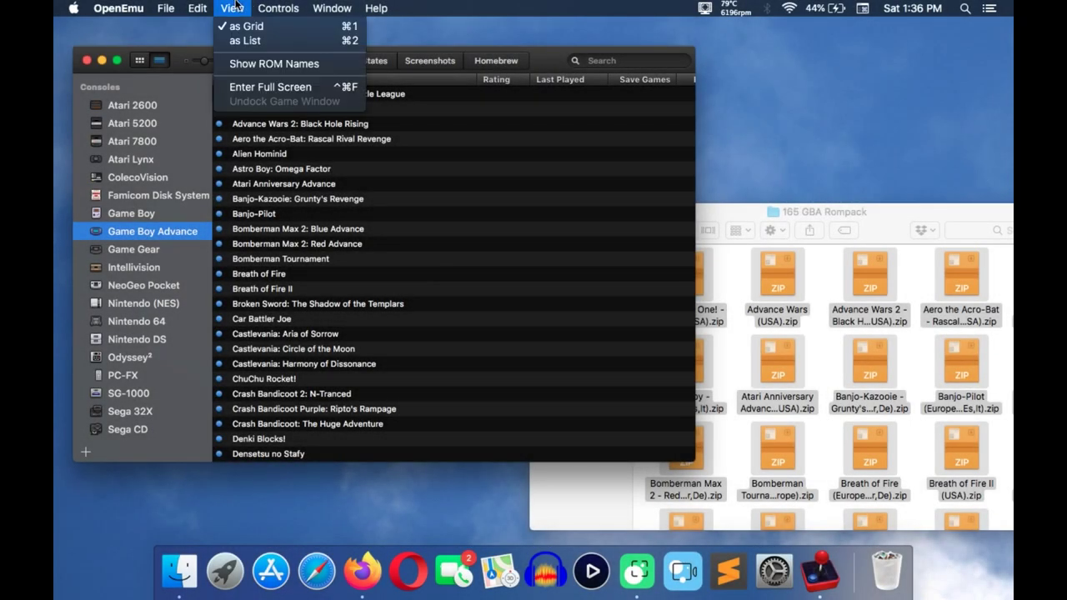
click(270, 64)
click(246, 8)
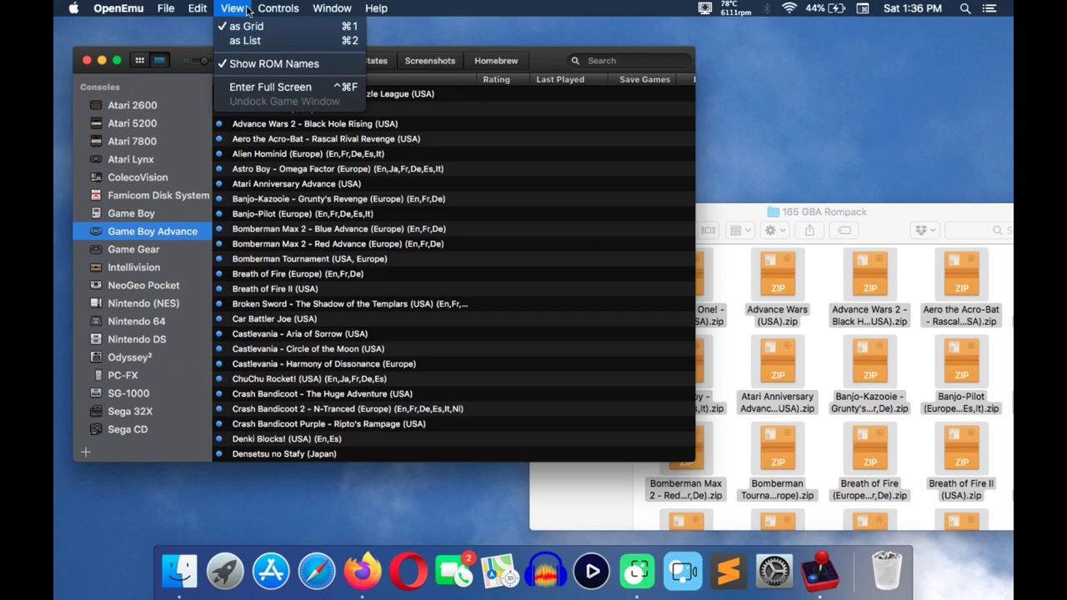
click(274, 67)
Step: Choose the list view for the Game Boy Advance library, and switch it to the grid view
click(231, 7)
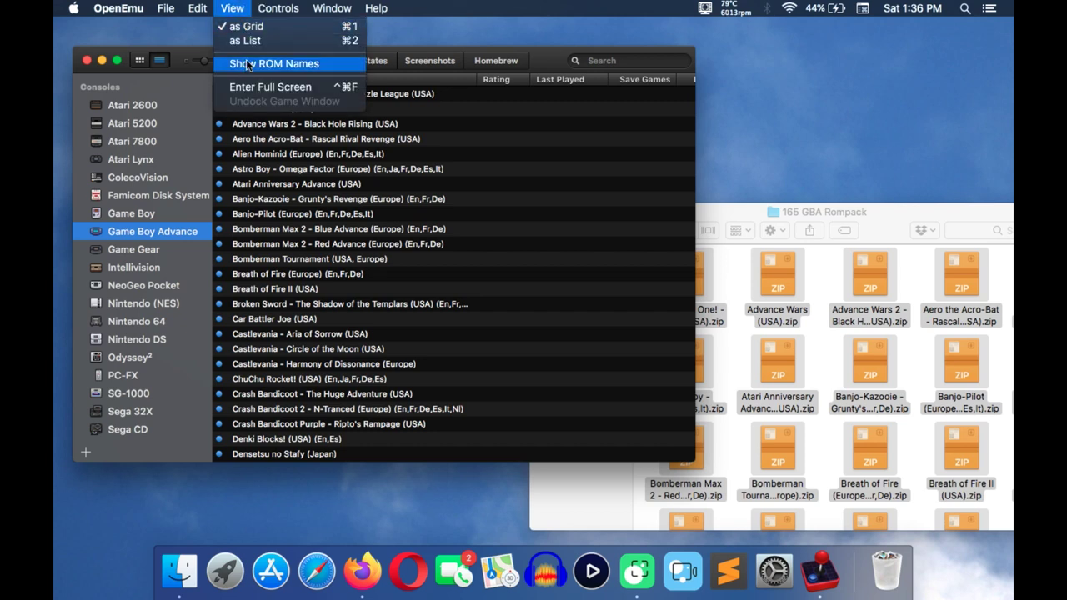
click(259, 64)
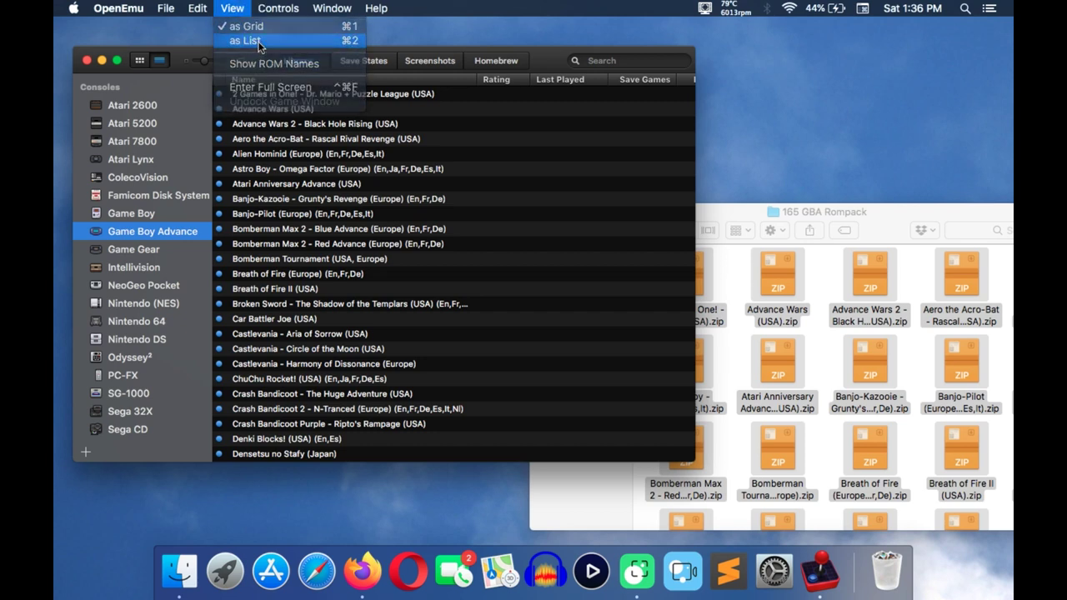
click(248, 7)
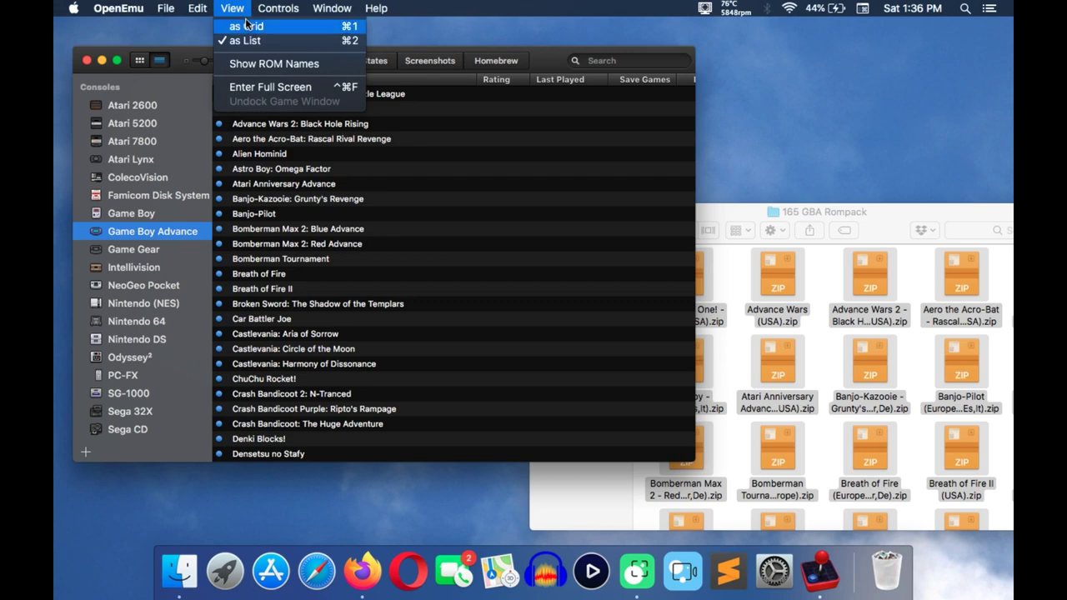
click(246, 25)
Step: Browse the imported Game Boy Advance games and their cover art in the grid, down to the Pokemon titles
scroll(546, 312, down, 3)
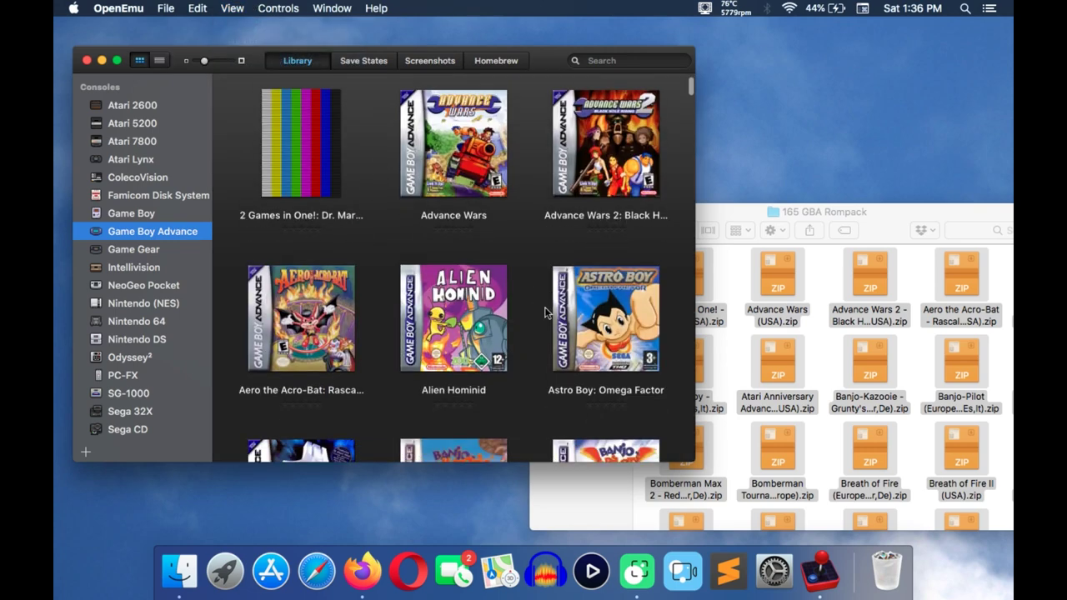
scroll(546, 312, up, 3)
scroll(546, 313, down, 10)
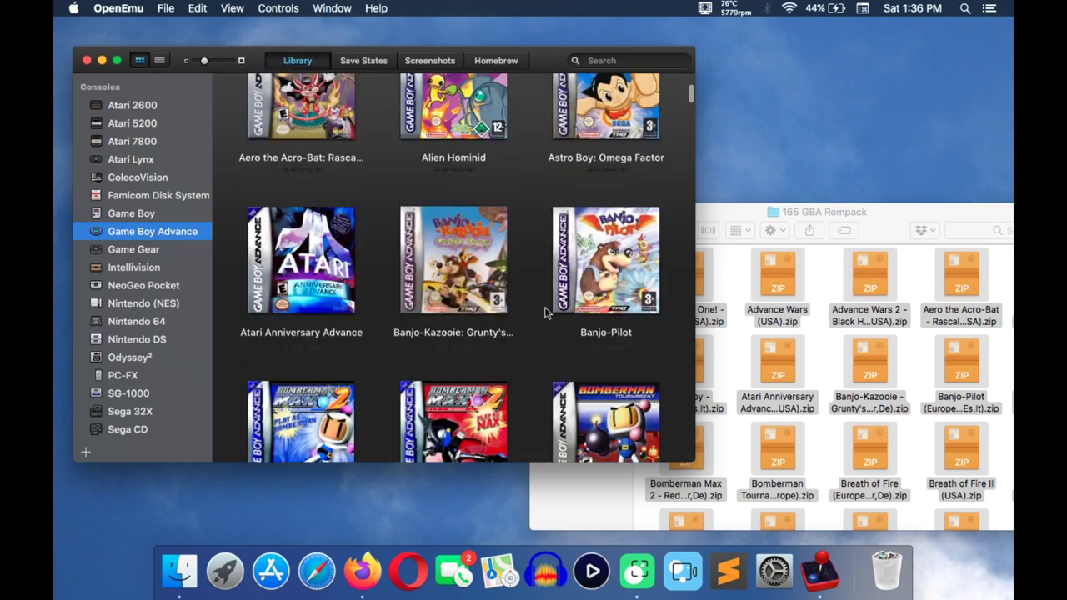
scroll(546, 313, up, 3)
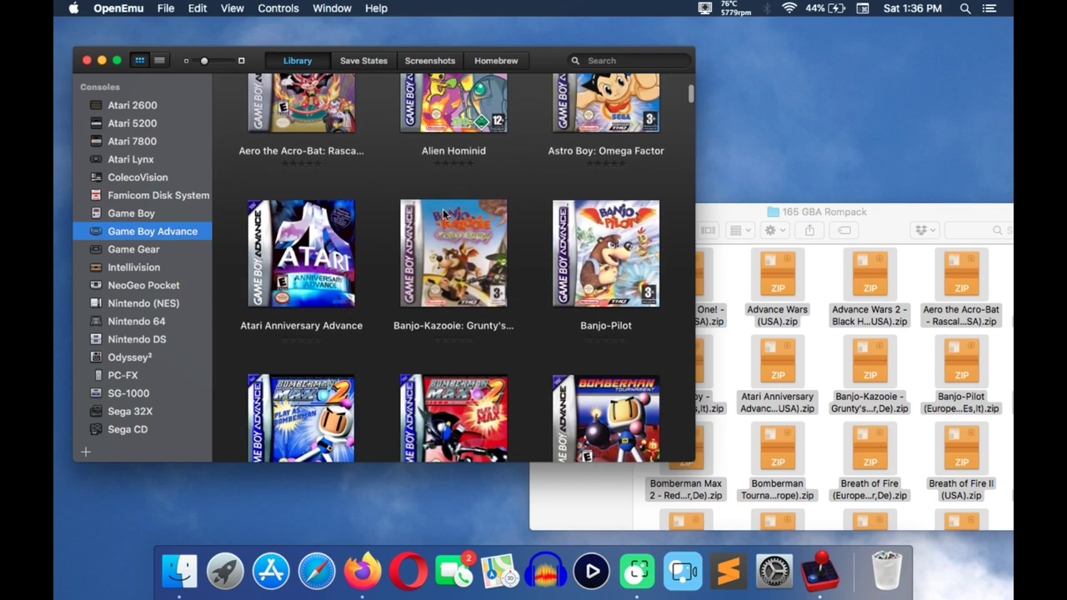
scroll(526, 331, down, 3)
scroll(525, 333, down, 15)
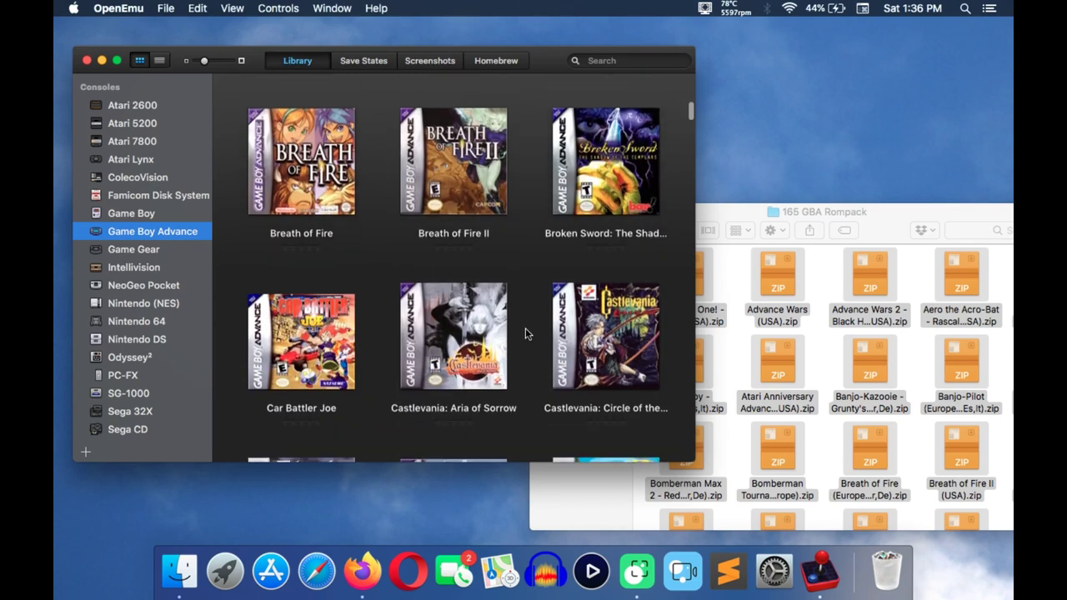
scroll(525, 333, down, 20)
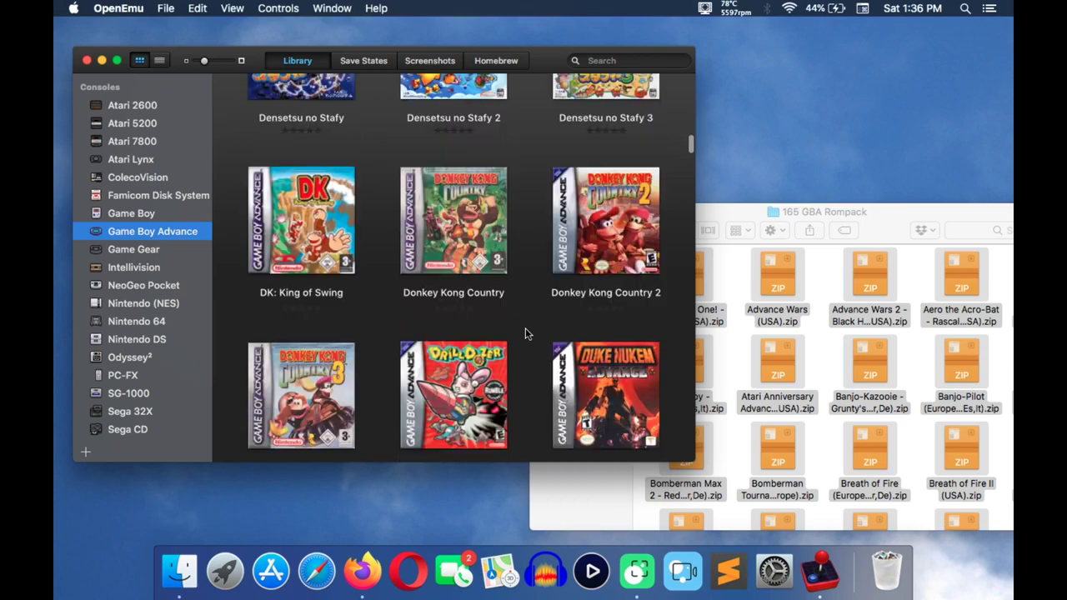
scroll(525, 334, down, 20)
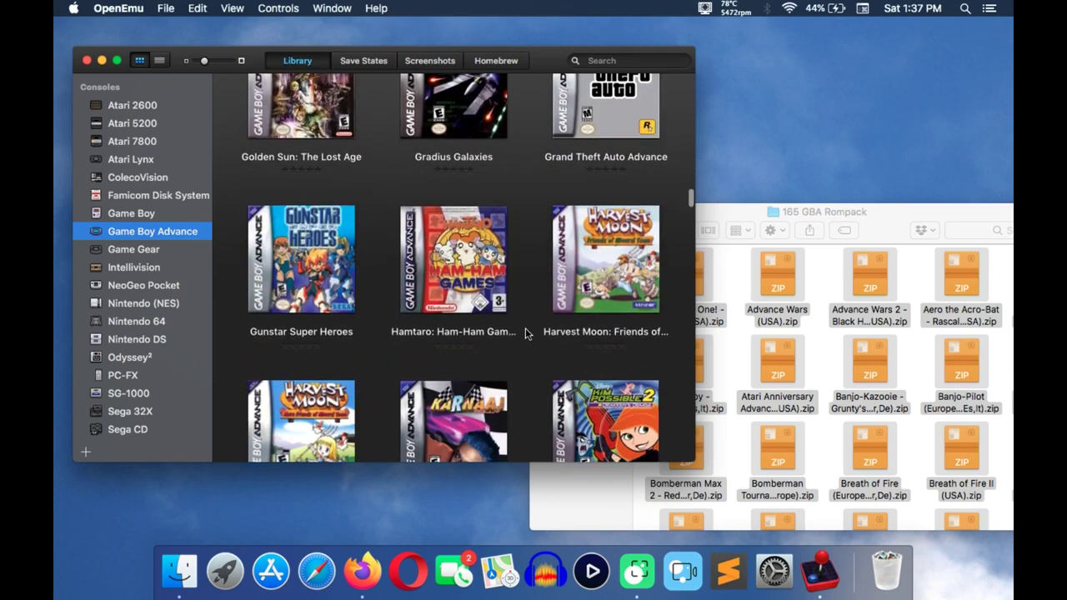
scroll(526, 333, down, 20)
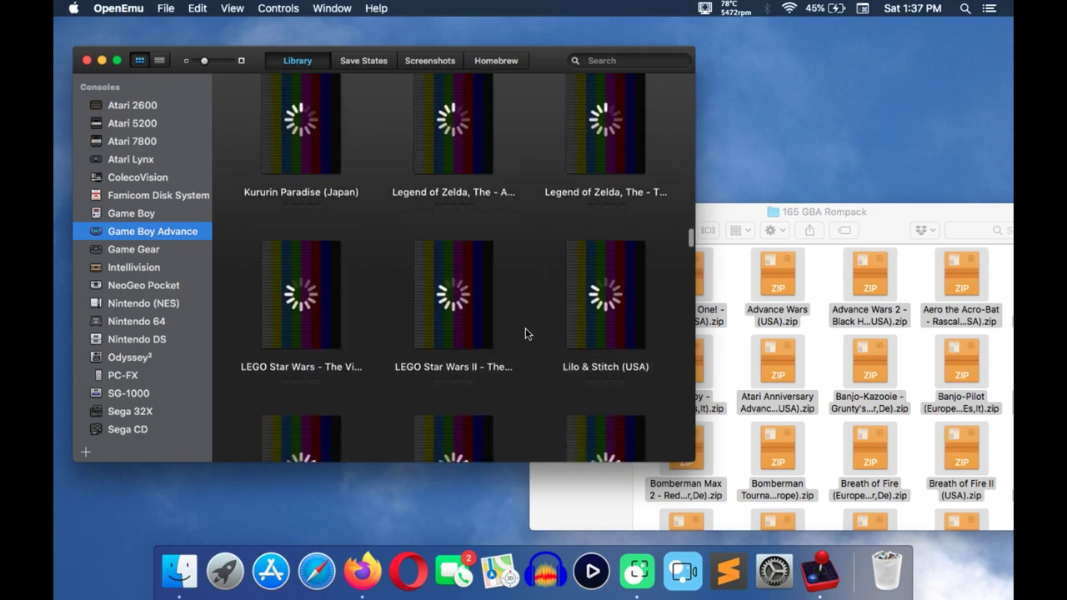
scroll(525, 333, down, 20)
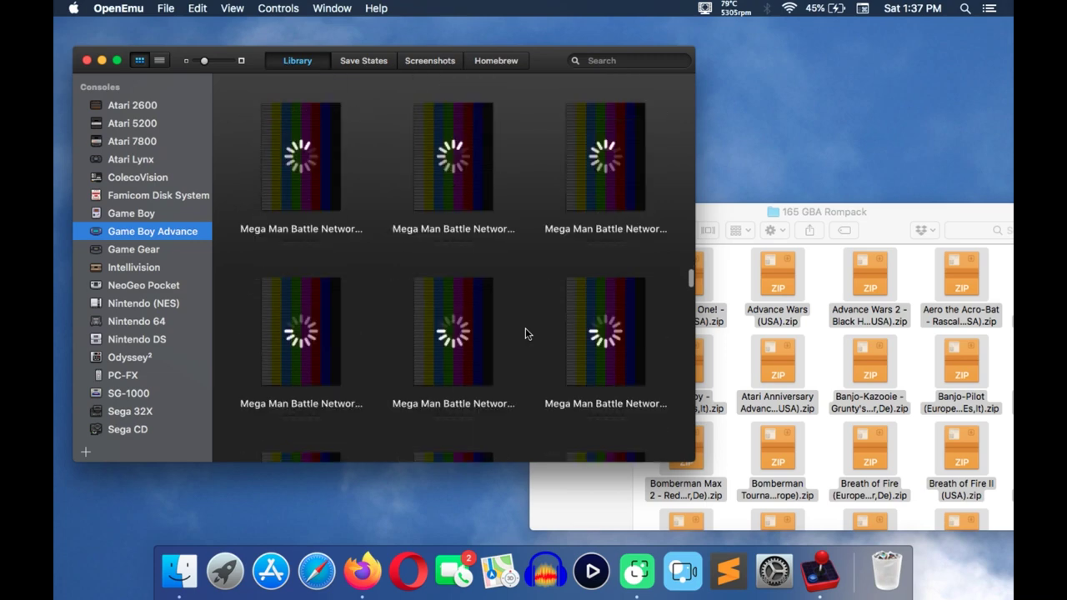
scroll(526, 333, down, 2)
scroll(525, 334, up, 8)
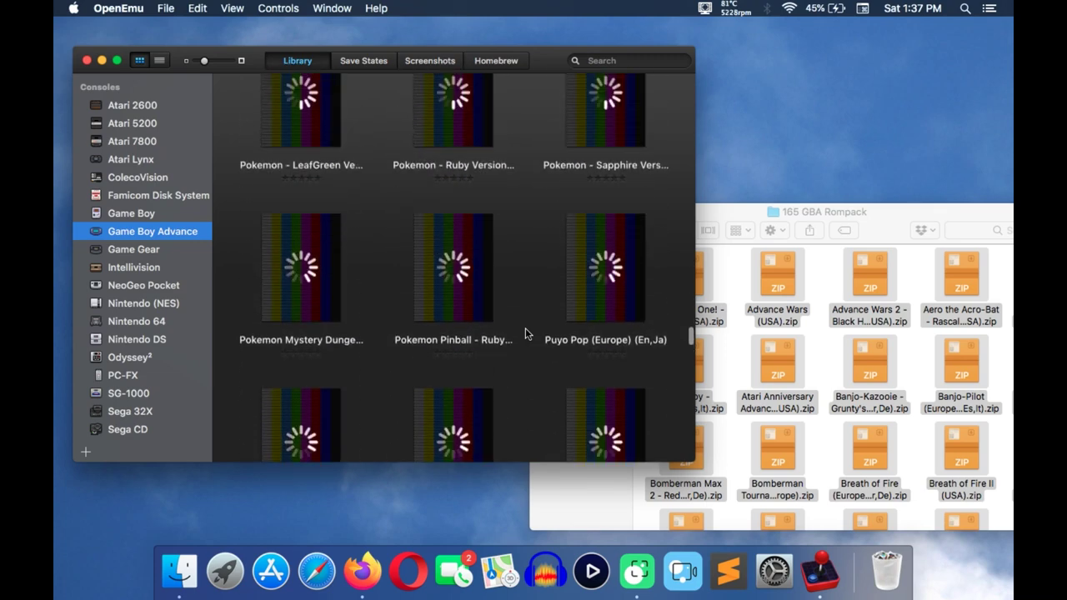
Step: Select Pokemon - Sapphire Version in the Game Boy Advance library and close the 165 GBA Rompack Finder window
scroll(517, 279, up, 7)
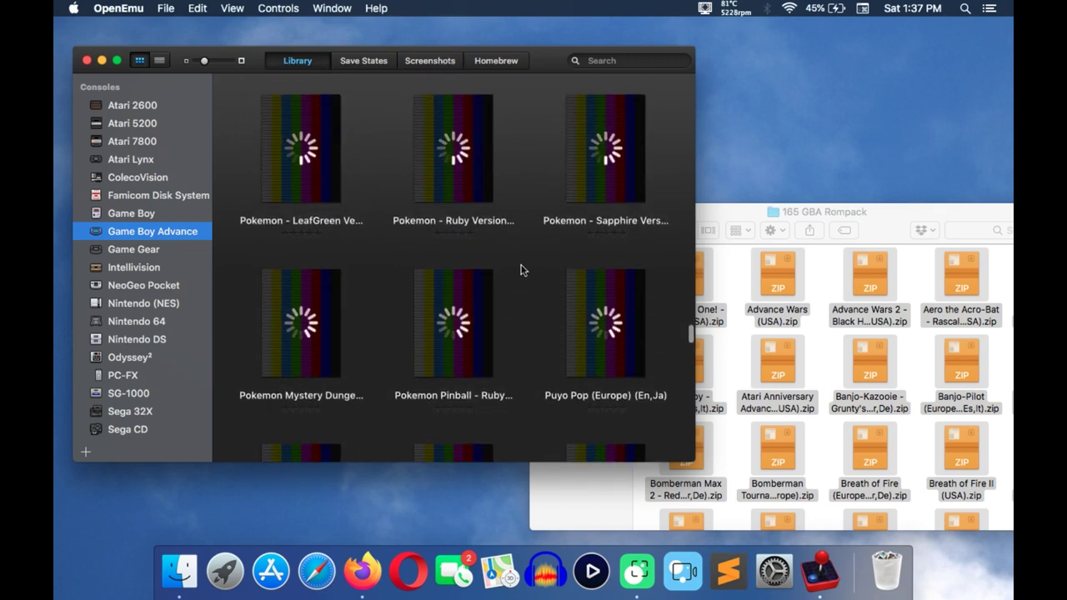
scroll(520, 270, up, 2)
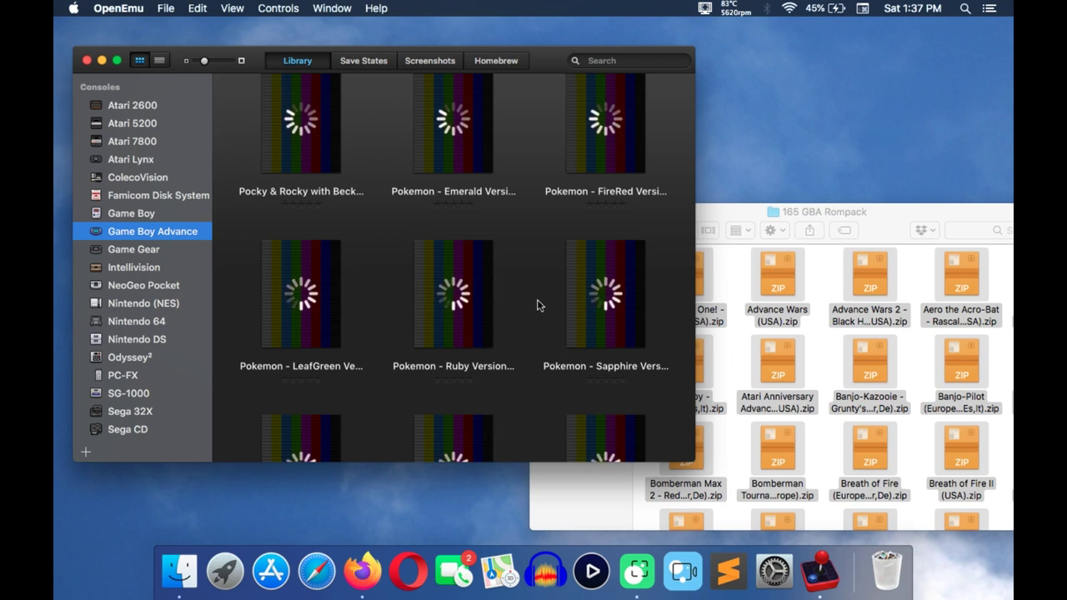
scroll(538, 307, down, 2)
click(598, 253)
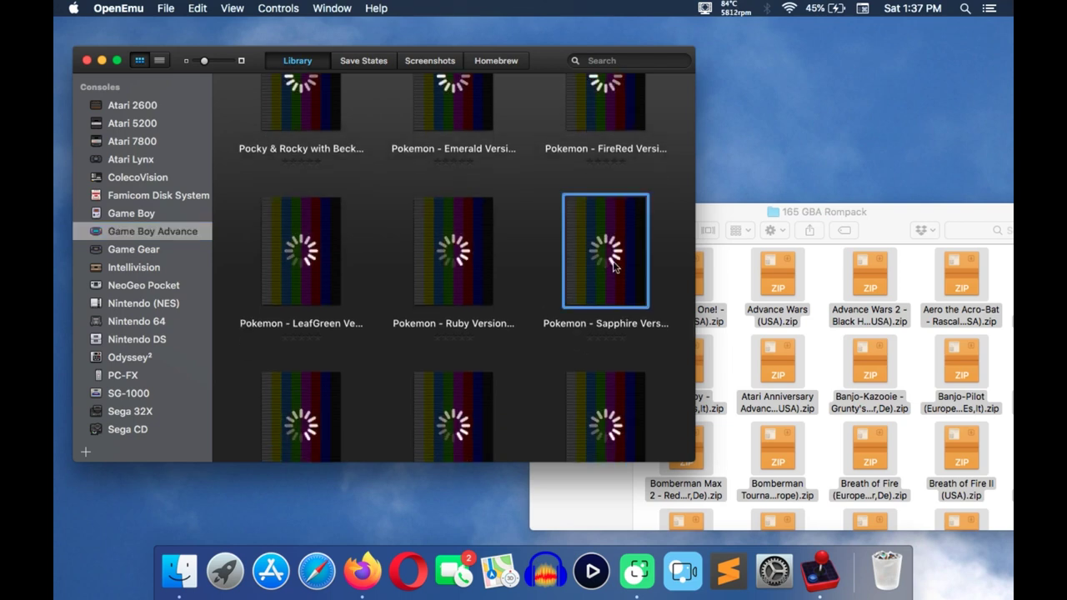
right_click(598, 252)
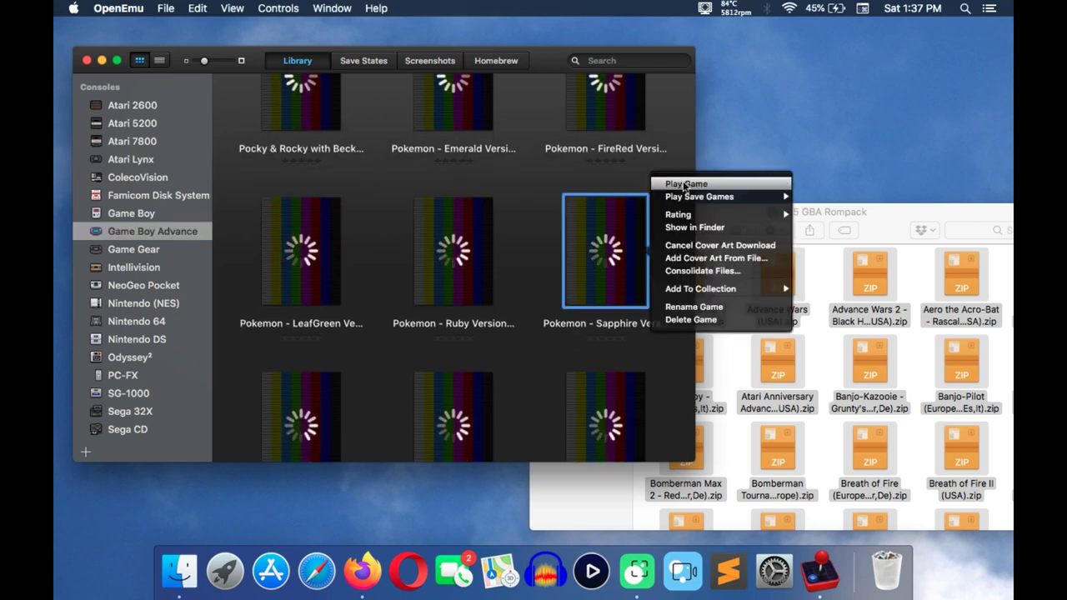
click(890, 214)
key(super+a)
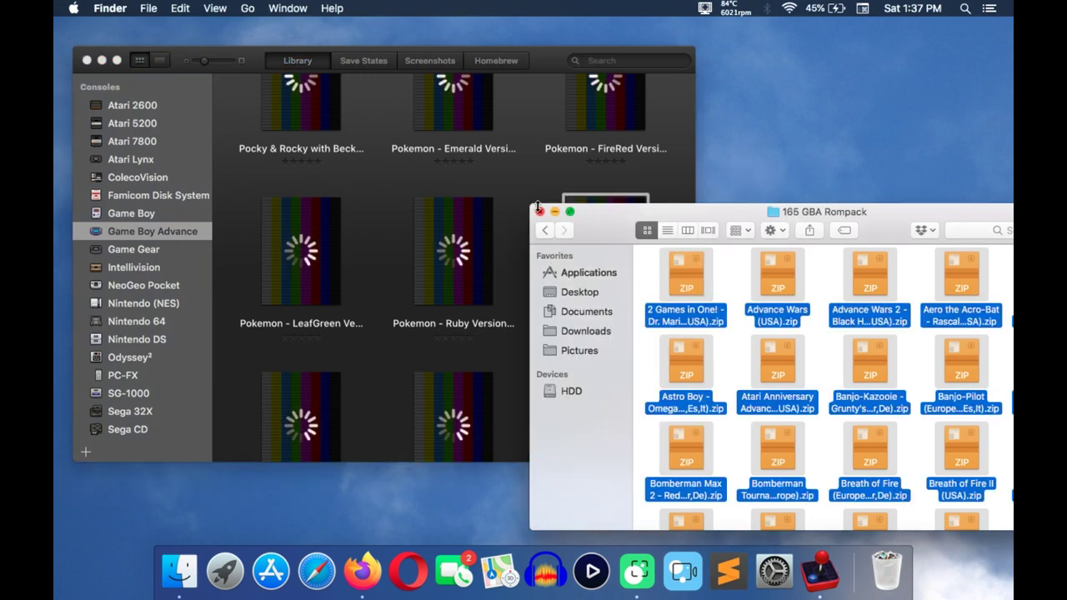
key(super+w)
Step: Start playing Pokemon - Sapphire Version and bring up its game window in place of the library window
right_click(650, 177)
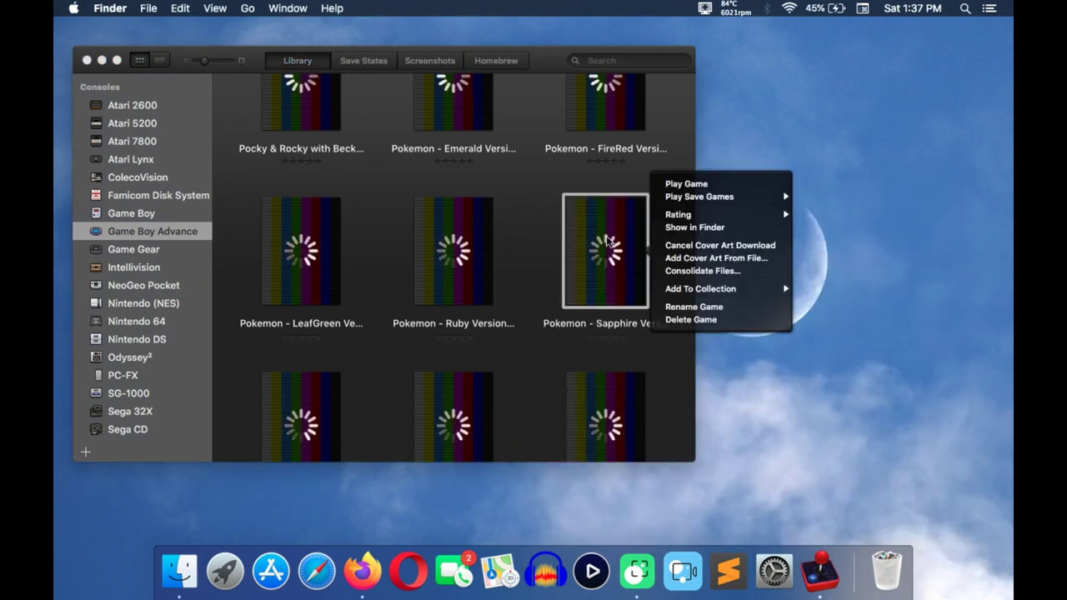
click(717, 185)
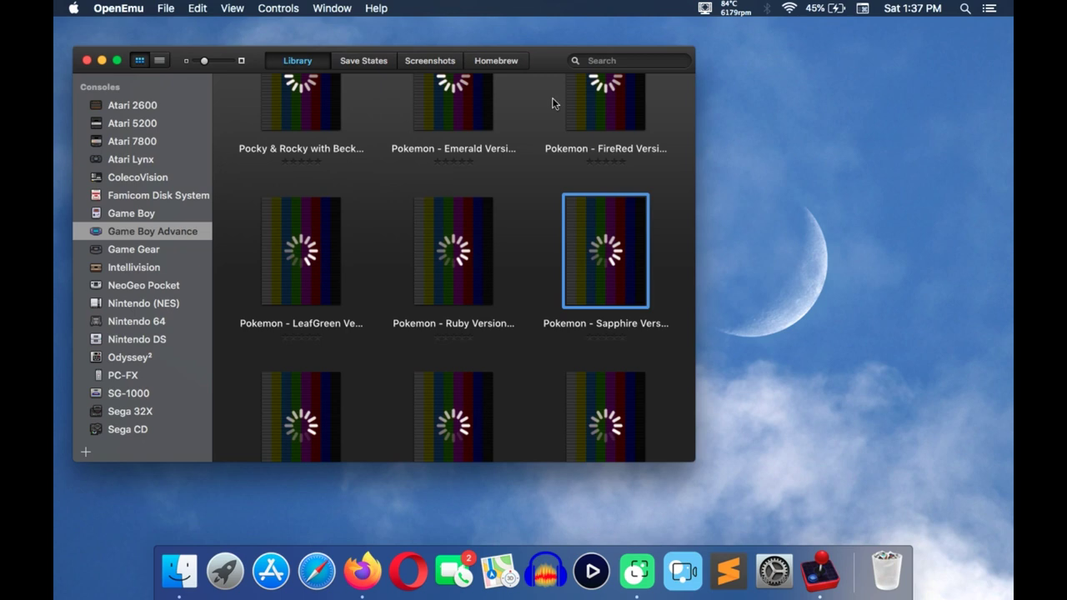
click(98, 64)
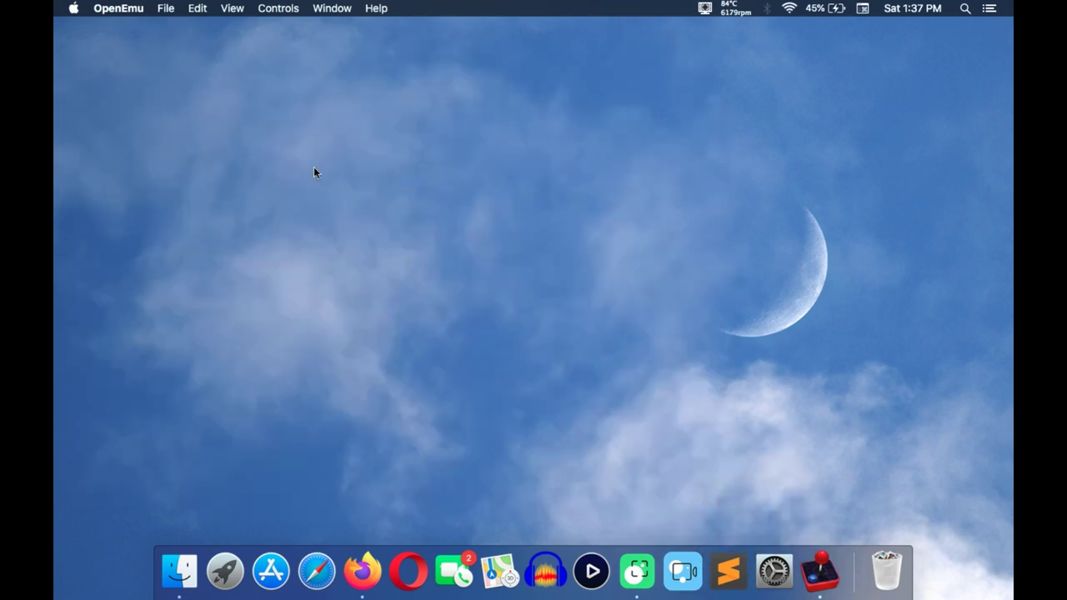
key(XF86AudioMute)
right_click(822, 577)
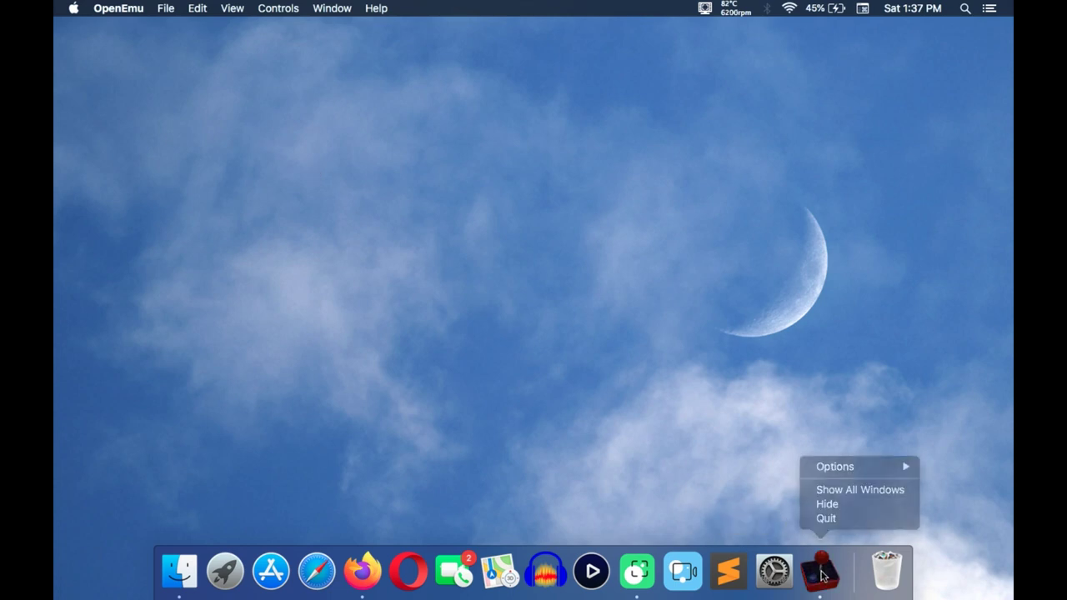
click(822, 577)
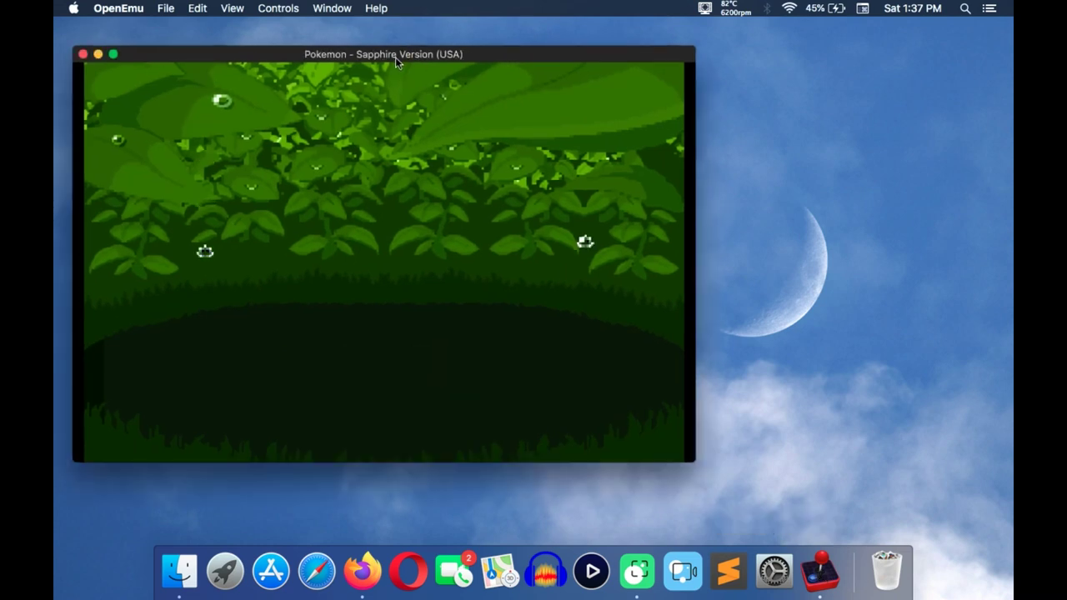
Step: Enlarge the Pokemon - Sapphire Version game window slightly and place it near the middle of the desktop
drag(395, 57, 546, 68)
mouse_move(506, 167)
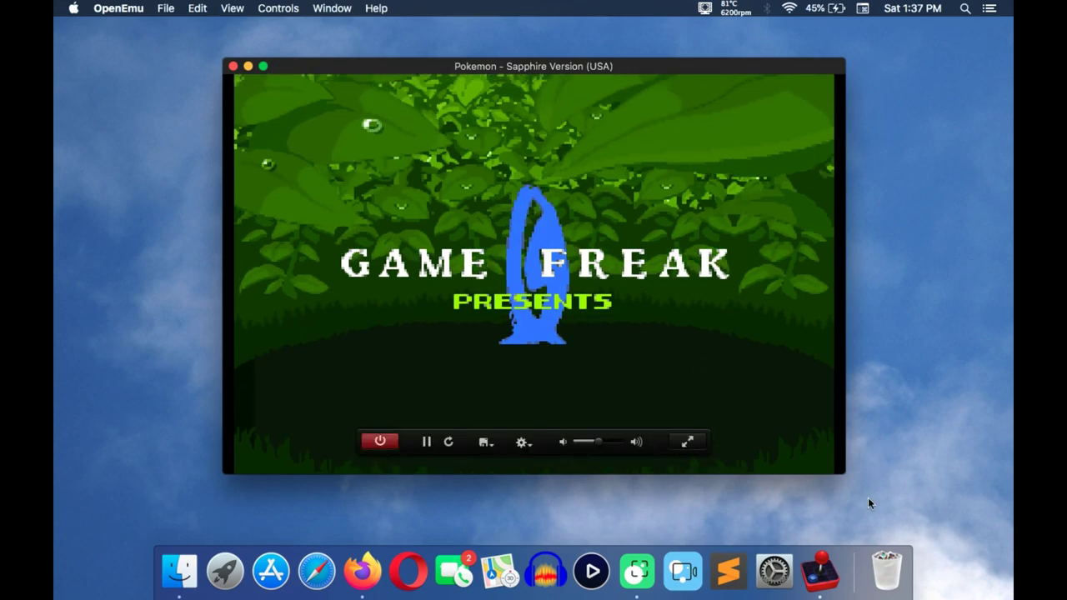
drag(845, 475, 904, 511)
drag(495, 65, 450, 51)
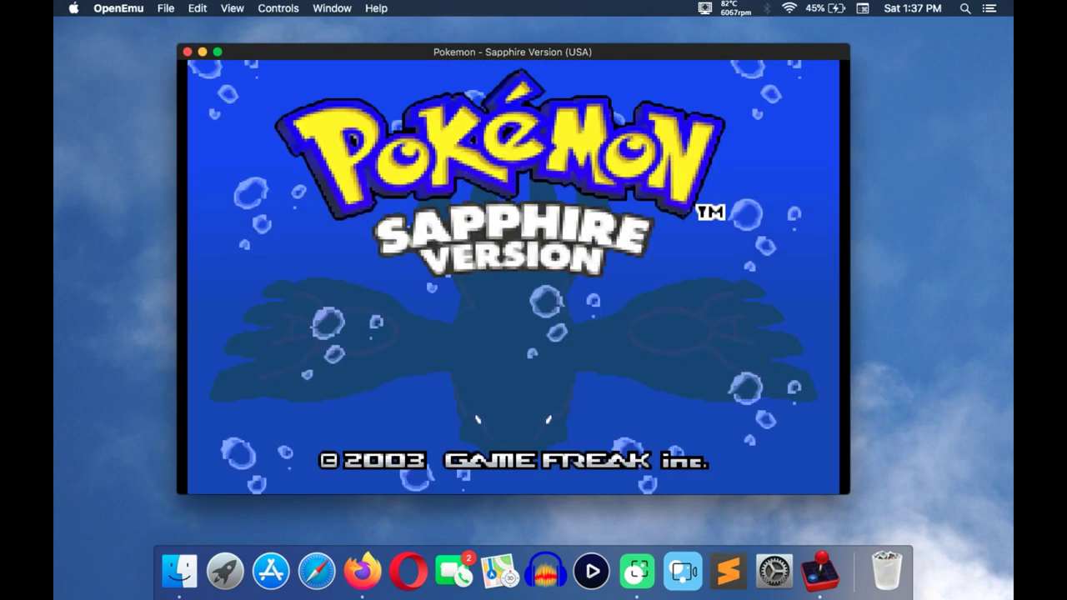
Step: Start a new game in Pokemon Sapphire and advance the professor's introduction to the line about undertaking research
key(Return)
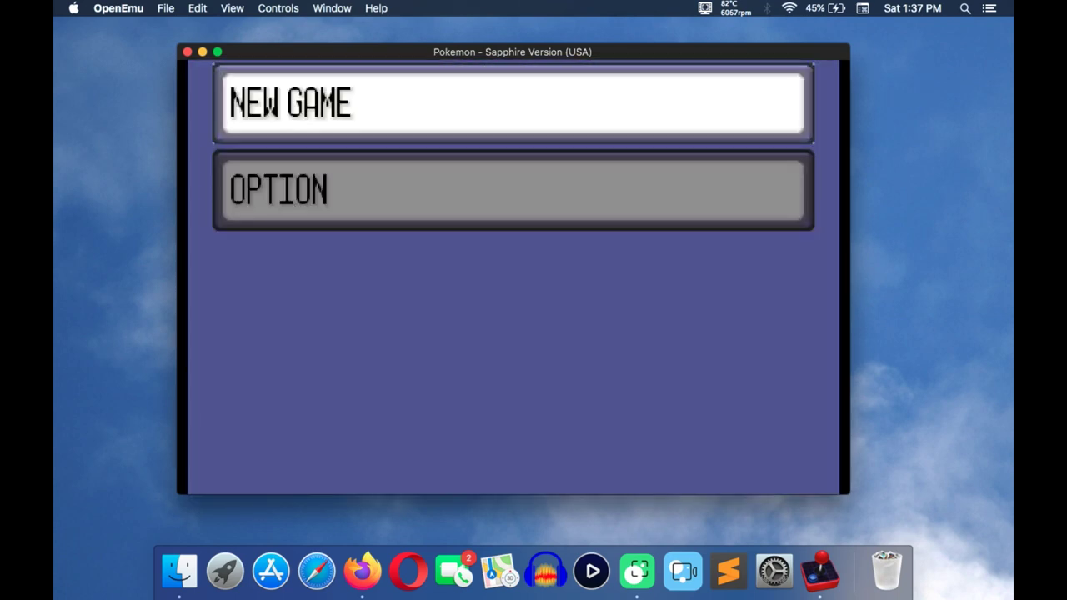
key(Return)
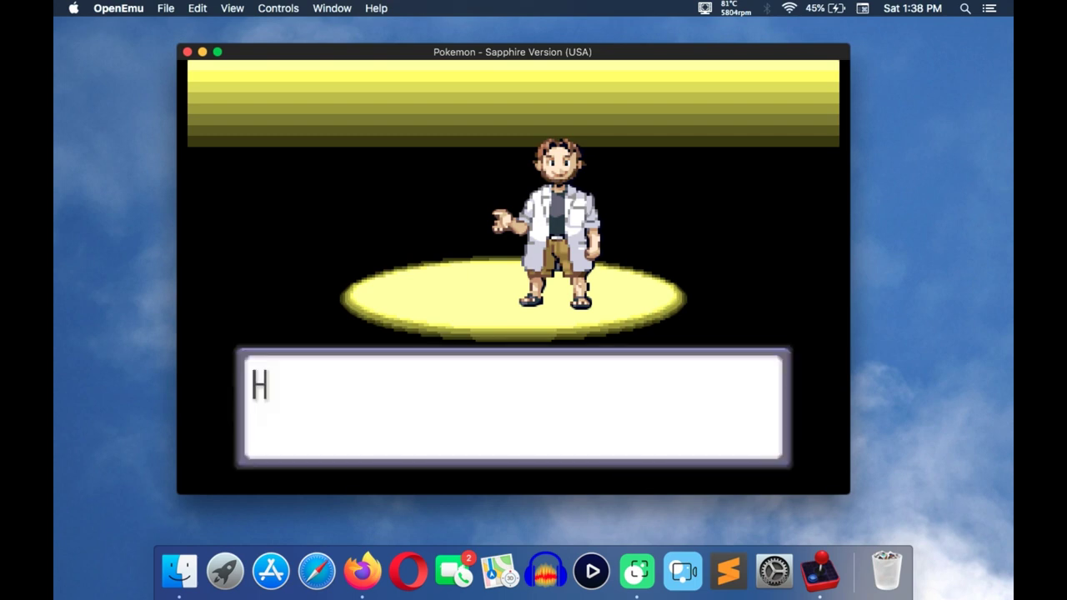
key(x)
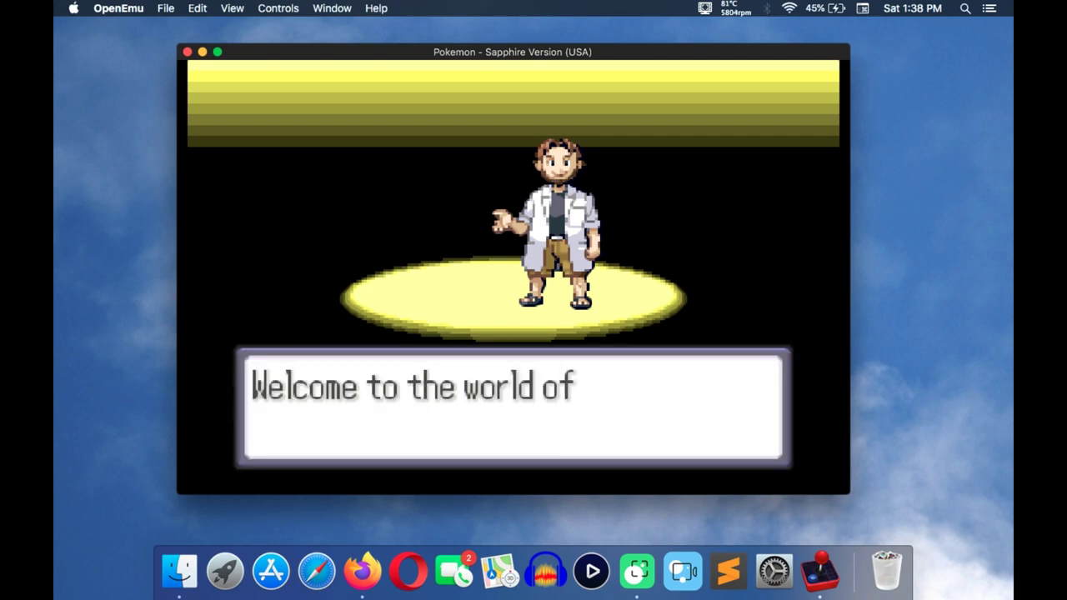
key(x)
key(x)
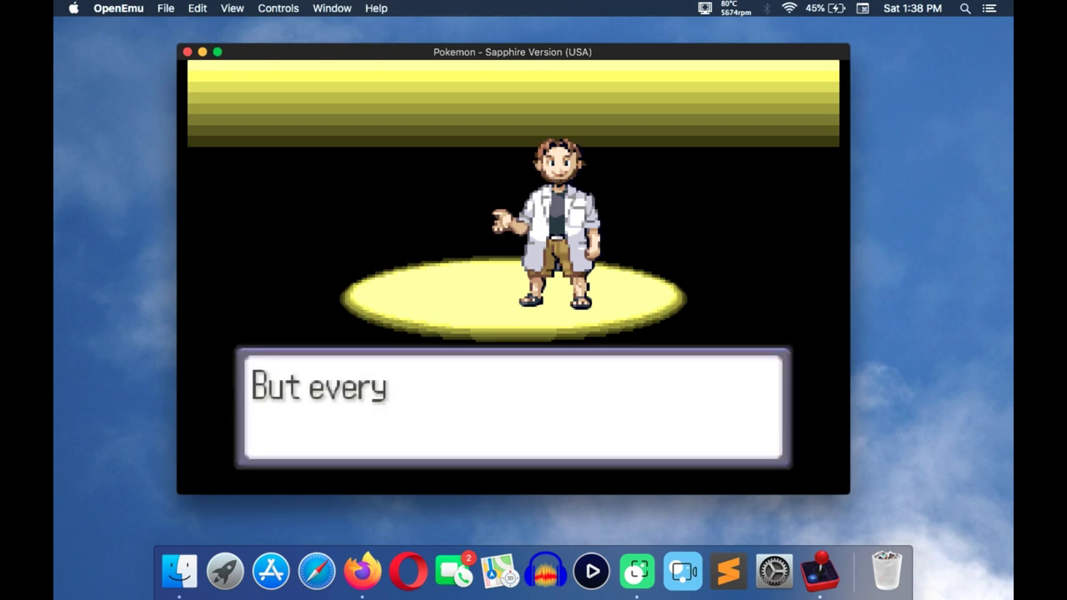
key(x)
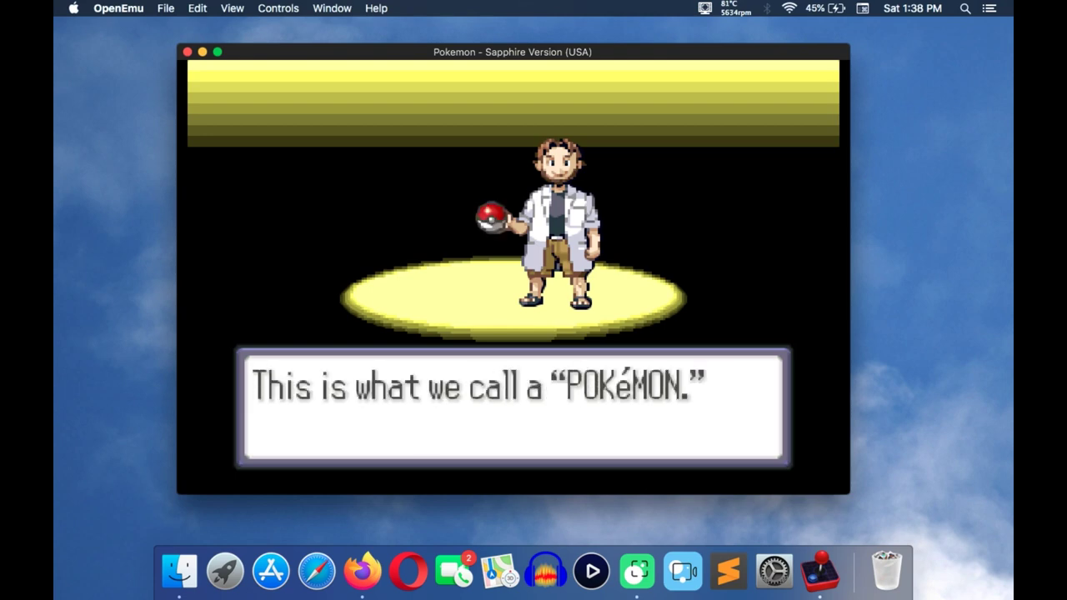
key(x)
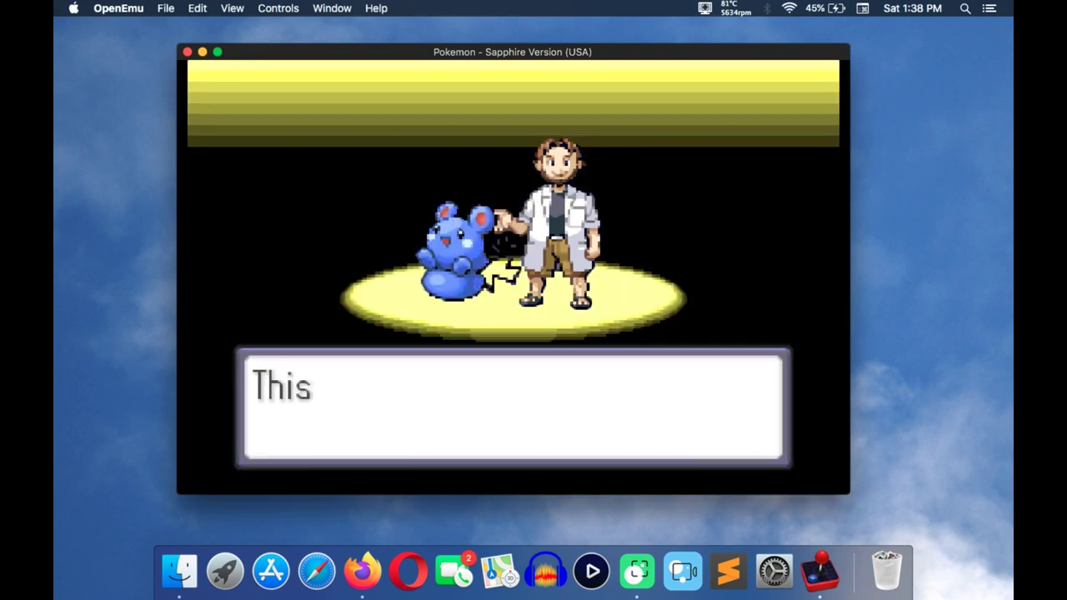
key(x)
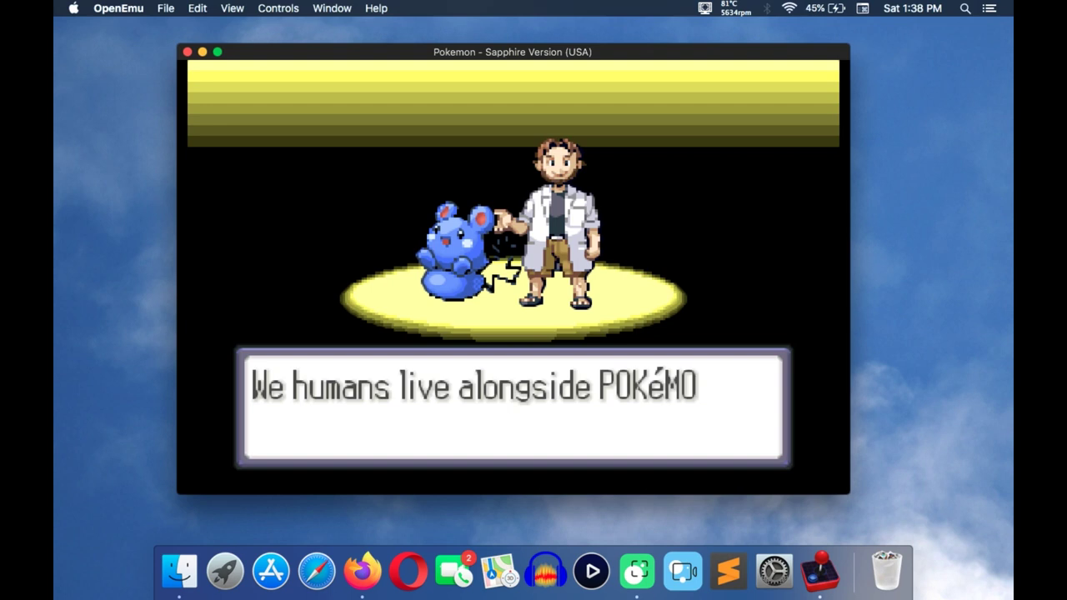
key(x)
key(x)
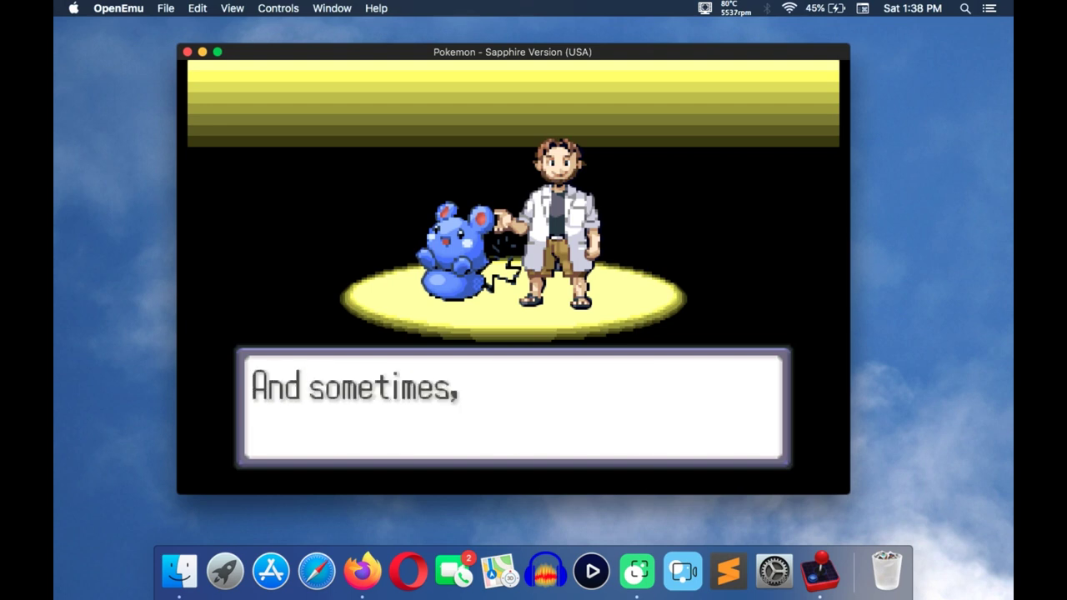
key(x)
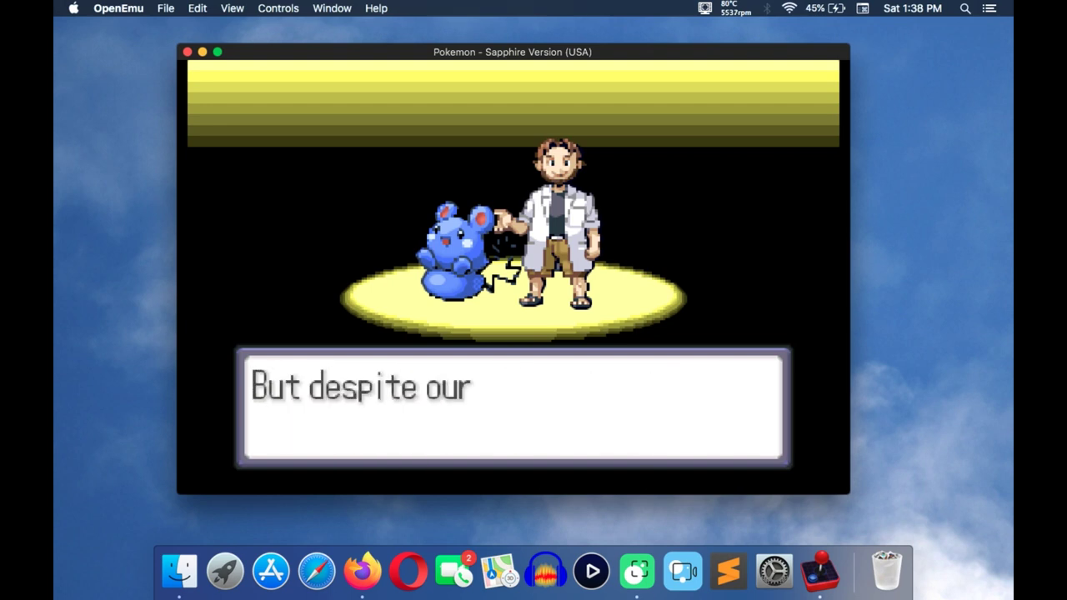
key(x)
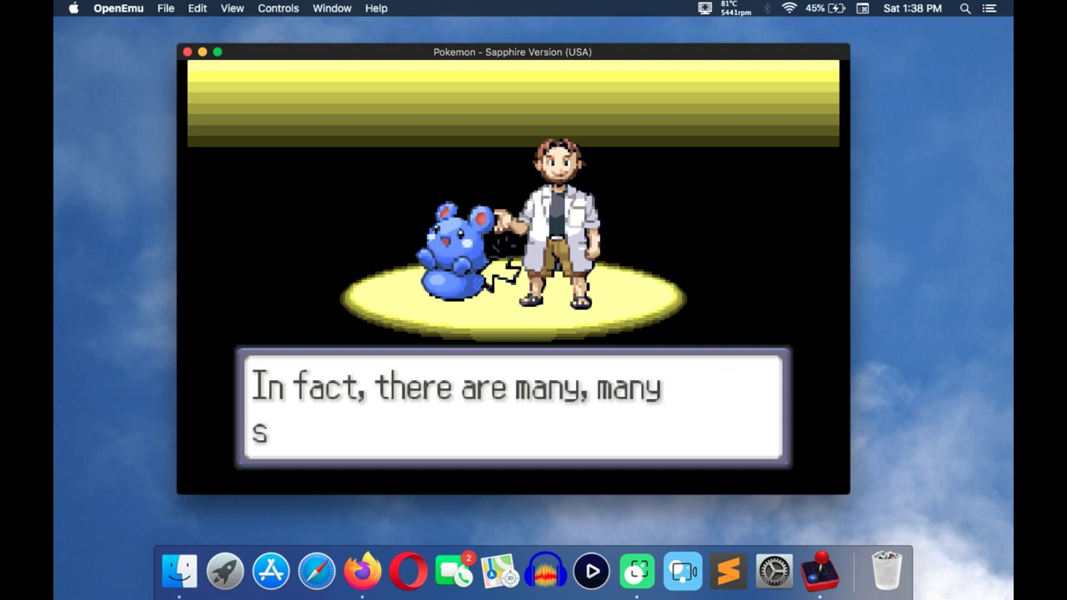
key(x)
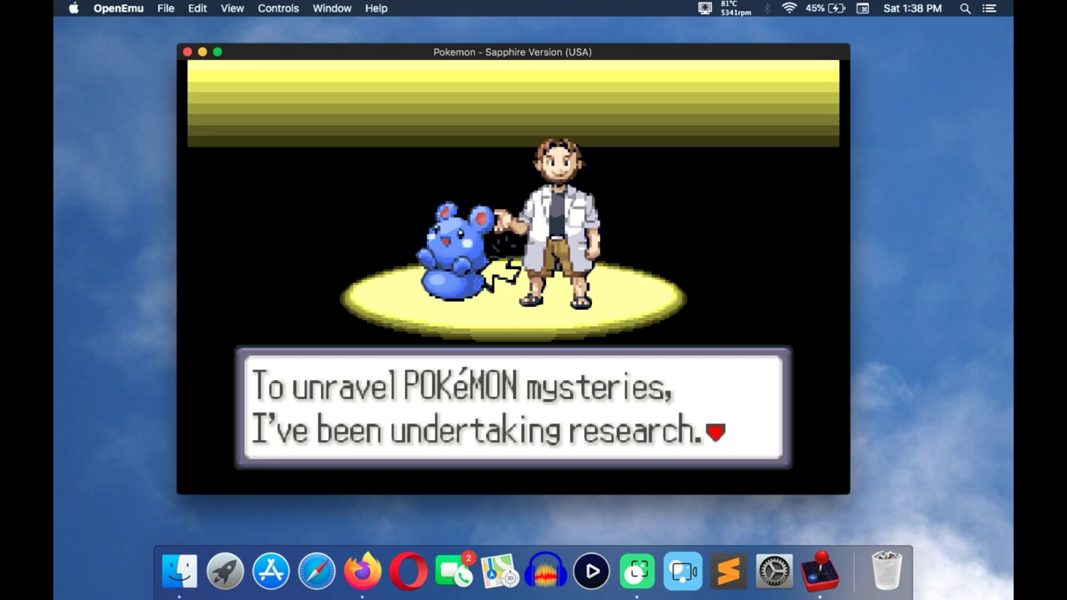
mouse_move(250, 172)
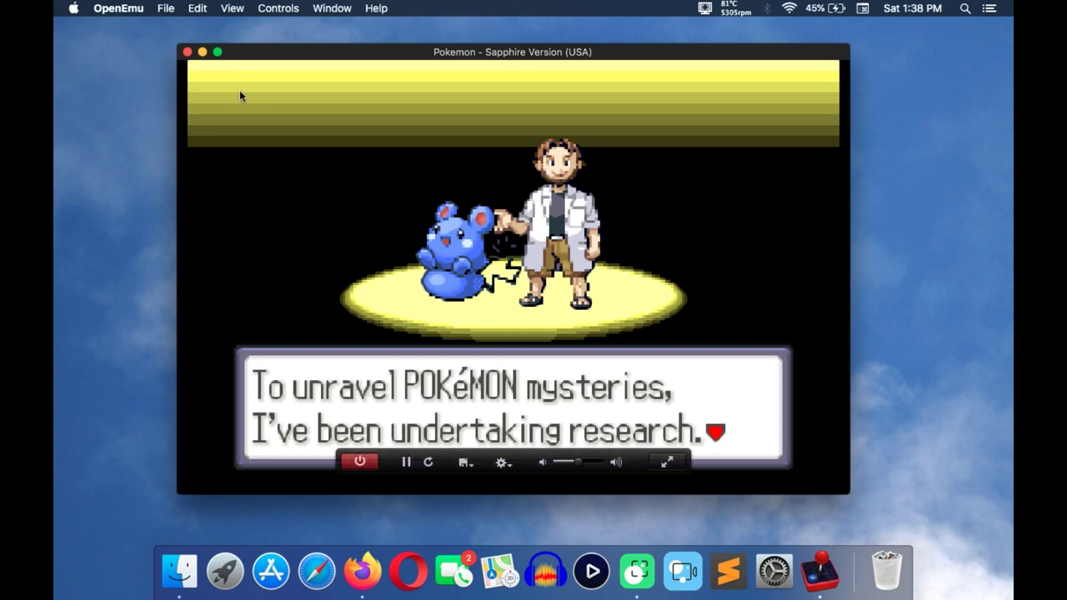